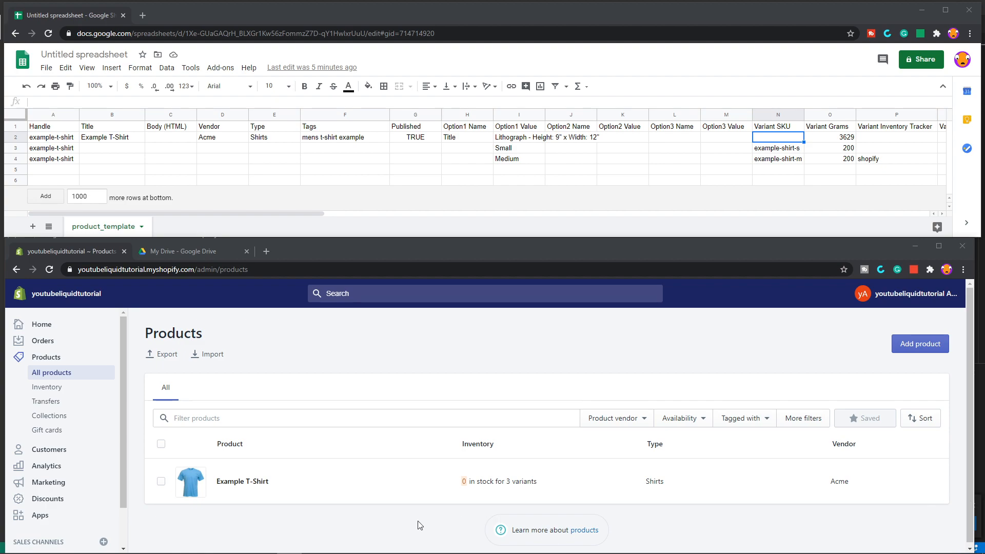
# Open a blank new product form from the store's product list and look through its fields down to the shipping section.
pyautogui.click(46, 330)
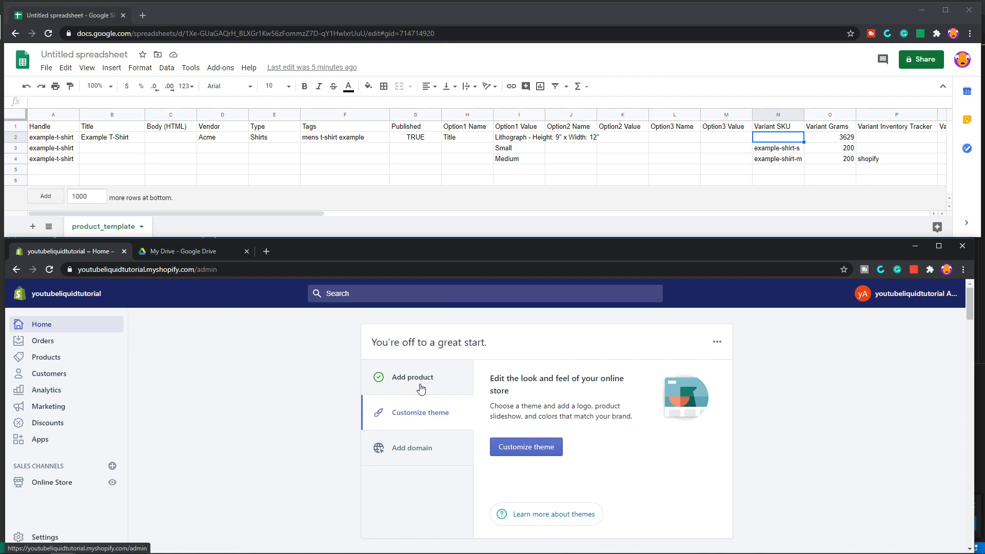
pyautogui.click(40, 359)
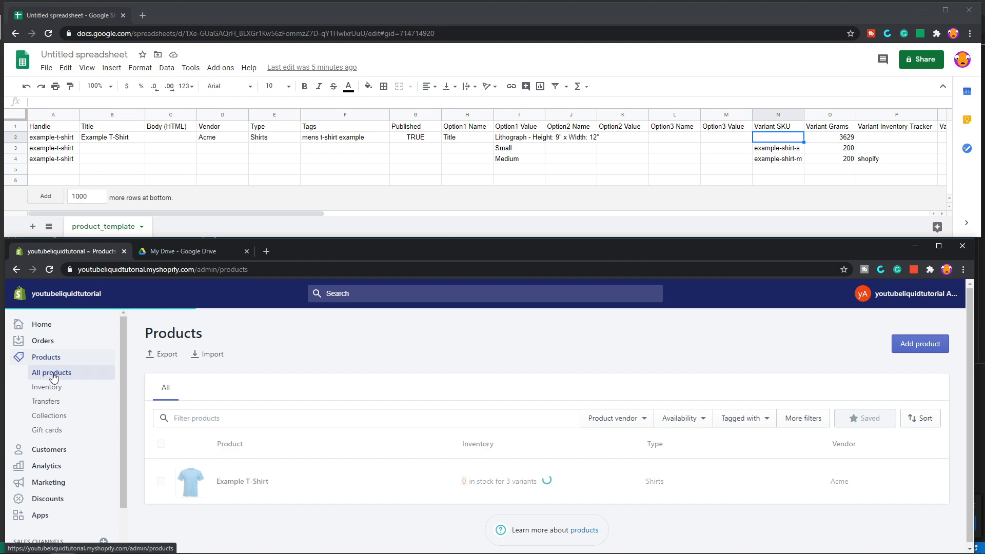
pyautogui.click(921, 344)
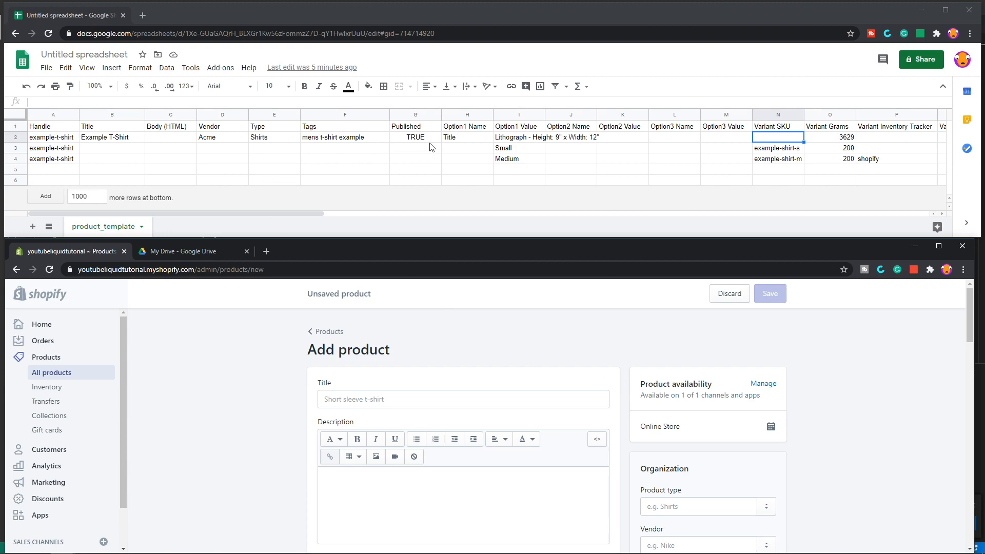
pyautogui.scroll(-3, 393, 382)
pyautogui.scroll(5, 393, 382)
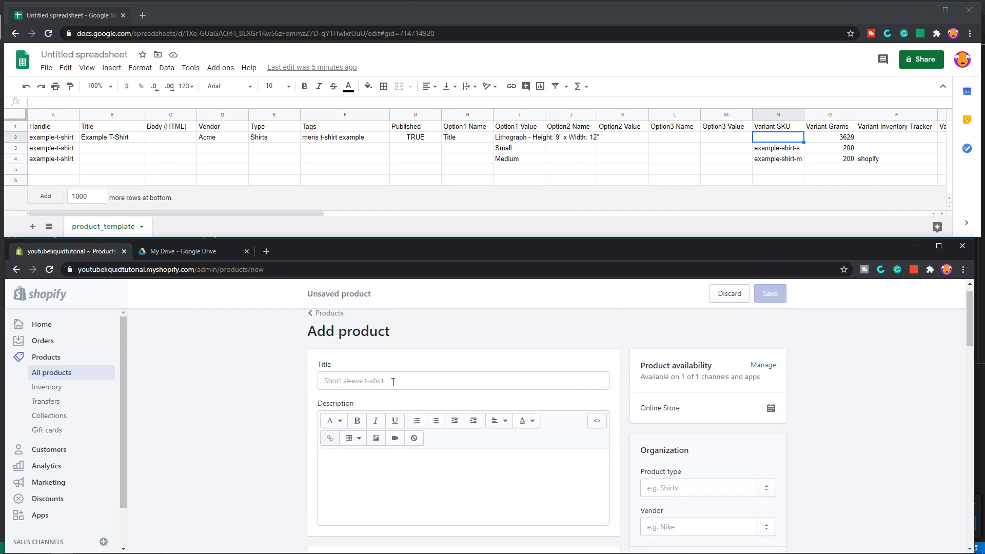
pyautogui.scroll(-7, 393, 385)
pyautogui.scroll(-4, 394, 386)
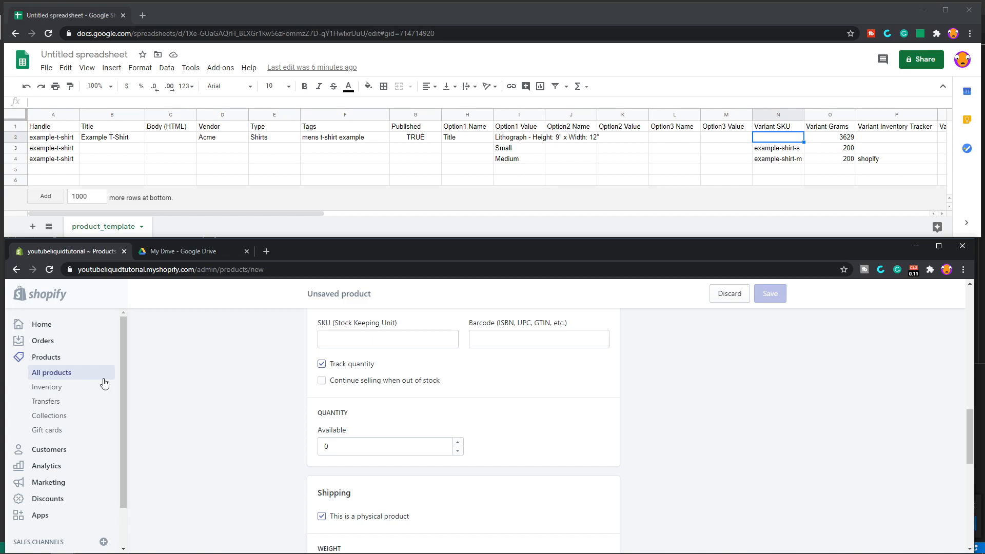
# Open the Example T-Shirt product from the product list and examine the Handle entries in spreadsheet rows 2 to 4.
pyautogui.click(66, 373)
pyautogui.click(243, 485)
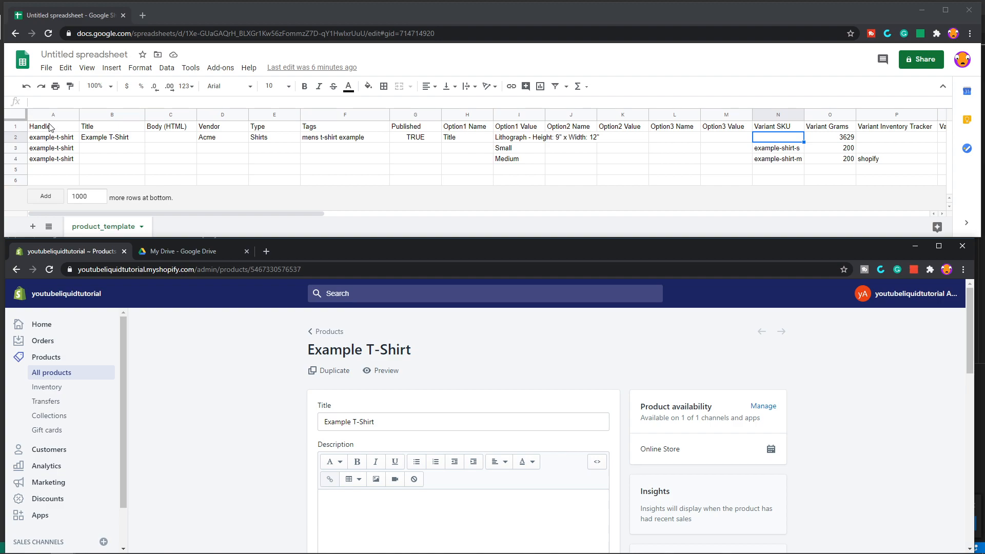
pyautogui.click(54, 140)
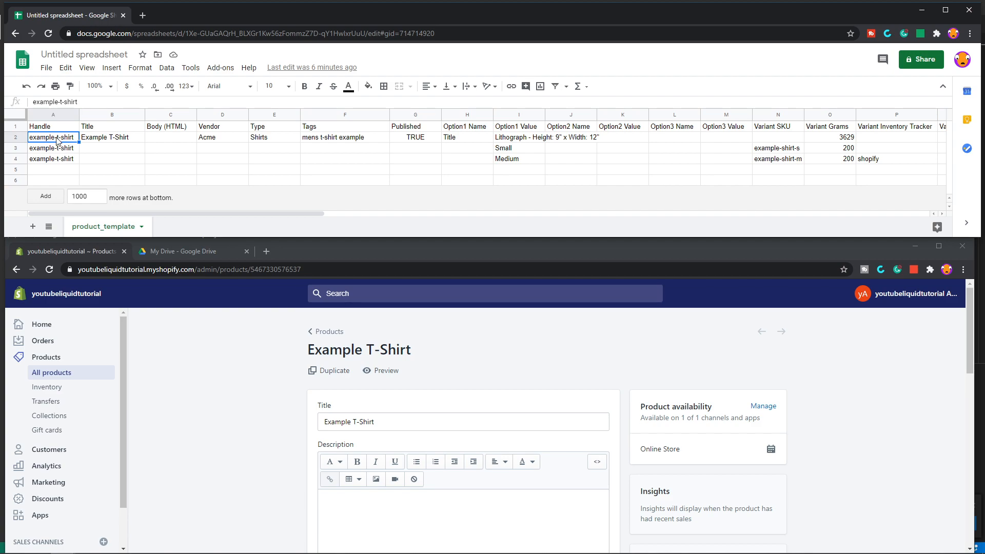
pyautogui.click(56, 150)
pyautogui.click(57, 162)
pyautogui.click(55, 138)
pyautogui.click(52, 149)
pyautogui.click(56, 161)
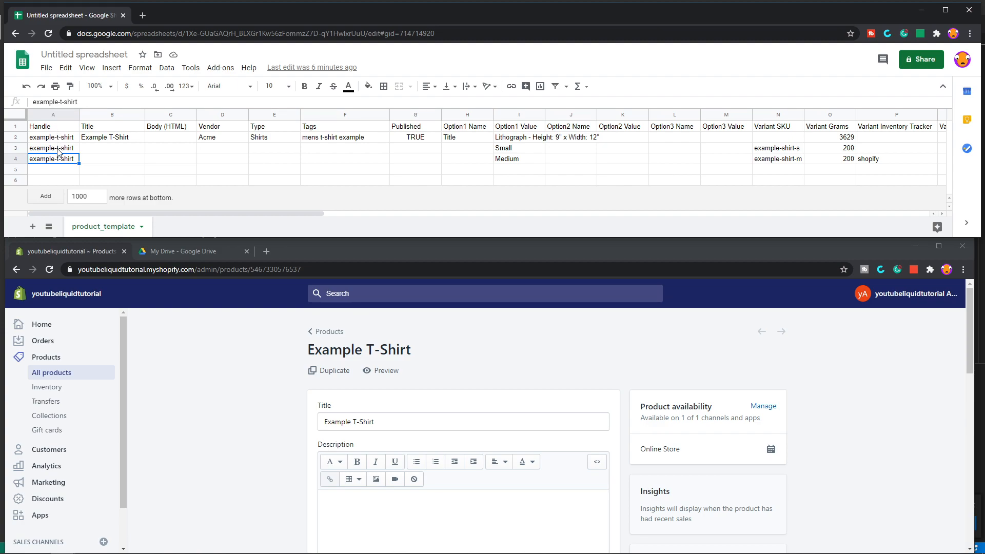
# Compare the Title cell in spreadsheet row 2 with the product's title field in Shopify.
pyautogui.click(106, 139)
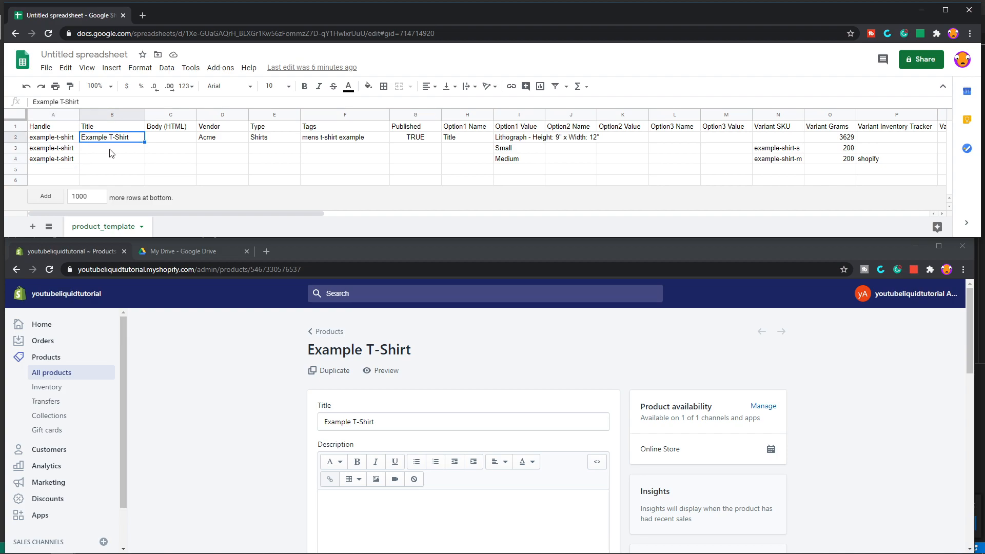
pyautogui.moveTo(423, 350); pyautogui.dragTo(301, 371)
pyautogui.tripleClick(396, 419)
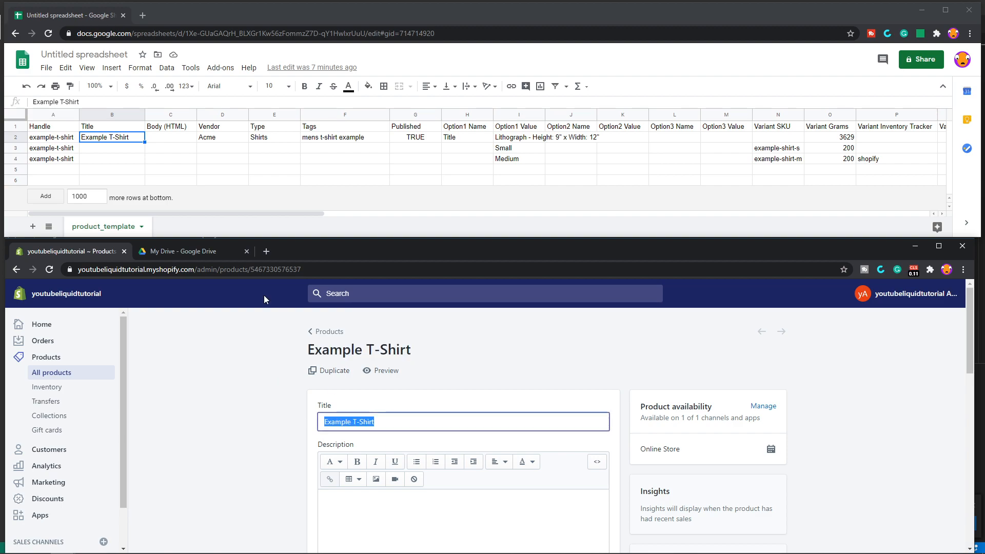
# Locate the Body (HTML) cell in row 2 and enter "<strong>123</strong>" in the HTML view of the product's description.
pyautogui.click(163, 134)
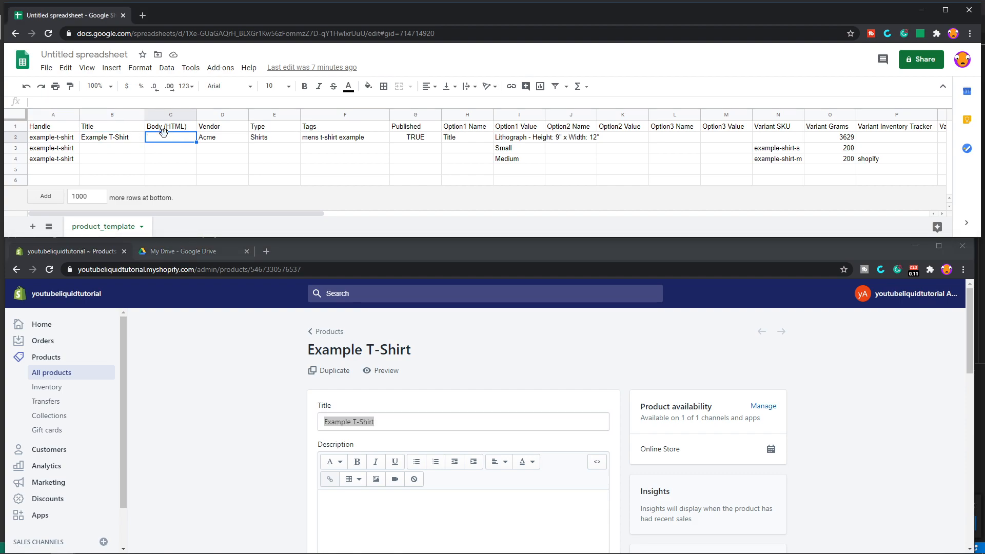
pyautogui.scroll(-4, 403, 403)
pyautogui.scroll(2, 405, 390)
pyautogui.click(400, 410)
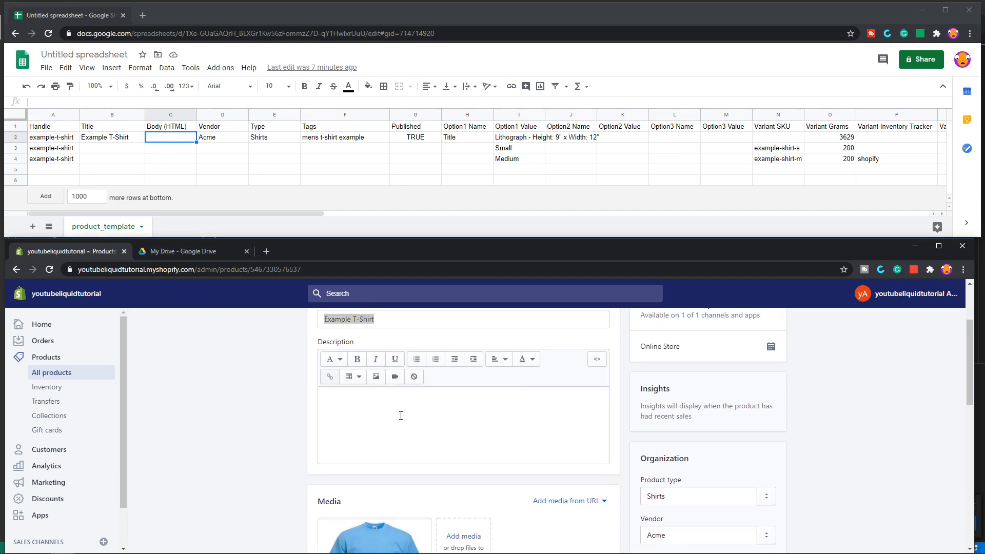
pyautogui.click(595, 362)
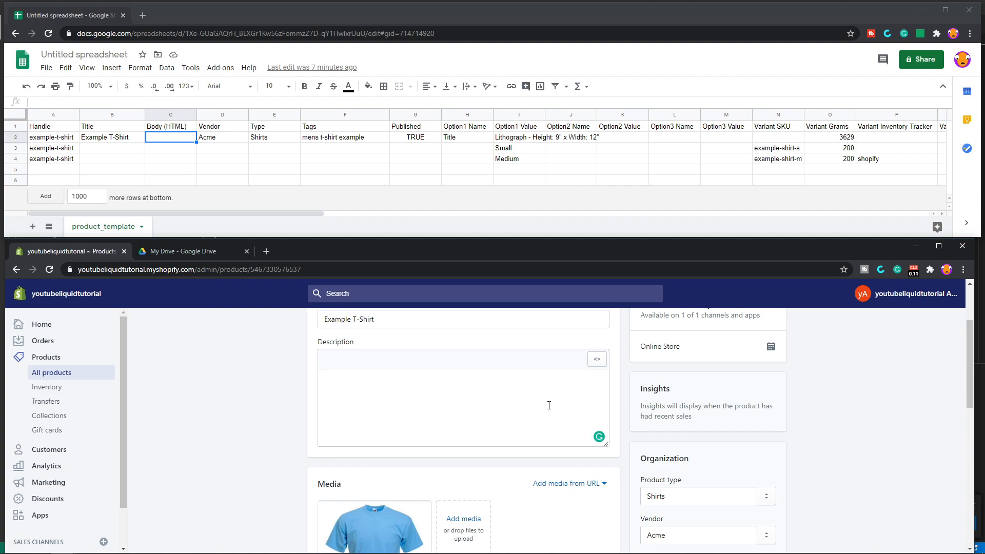
pyautogui.write('<strong>1')
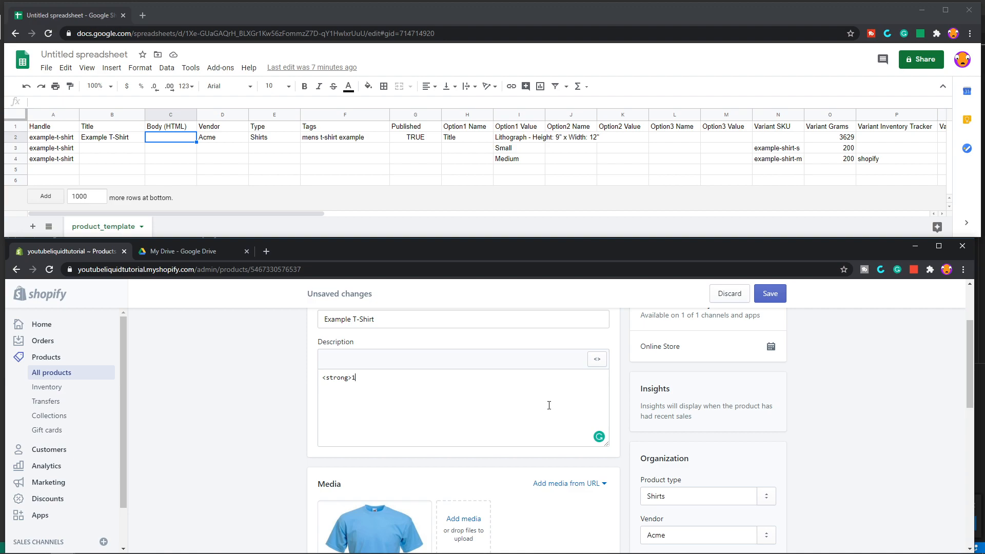
pyautogui.press('BackSpace')
pyautogui.press('BackSpace')
pyautogui.write('>123</strong>')
# Compare the Vendor, Type and Tags cells in row 2 with the product's vendor, product type and tags.
pyautogui.click(216, 143)
pyautogui.scroll(-1, 711, 533)
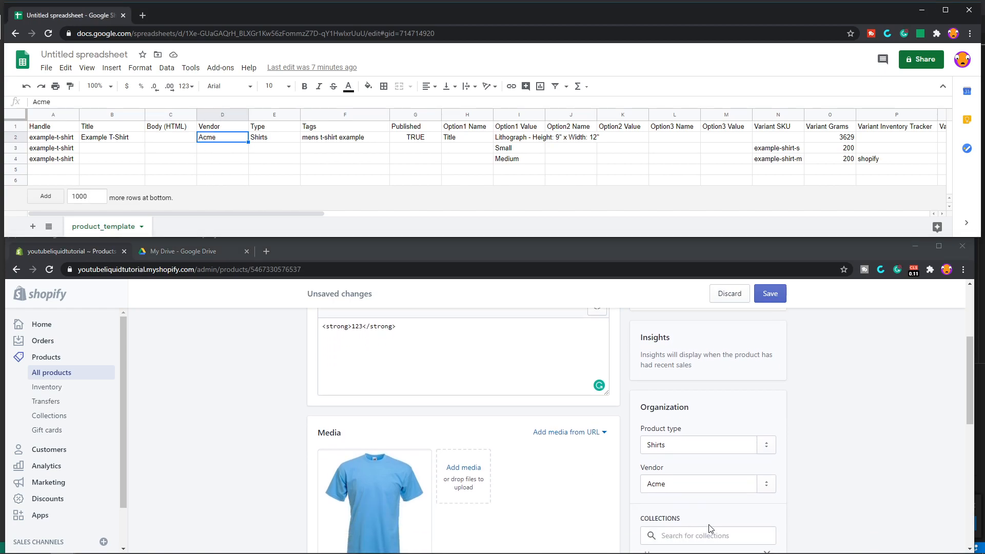
pyautogui.click(270, 137)
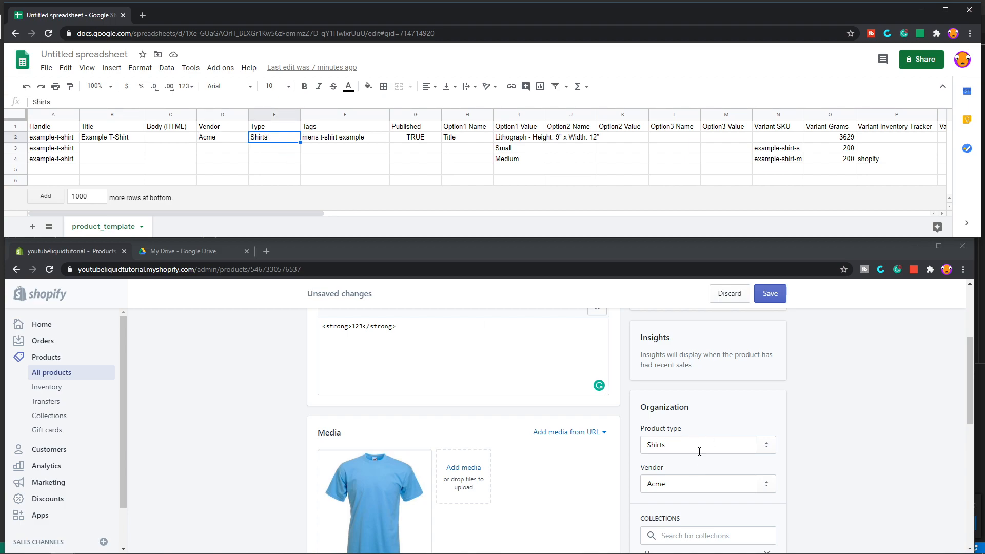
pyautogui.click(378, 142)
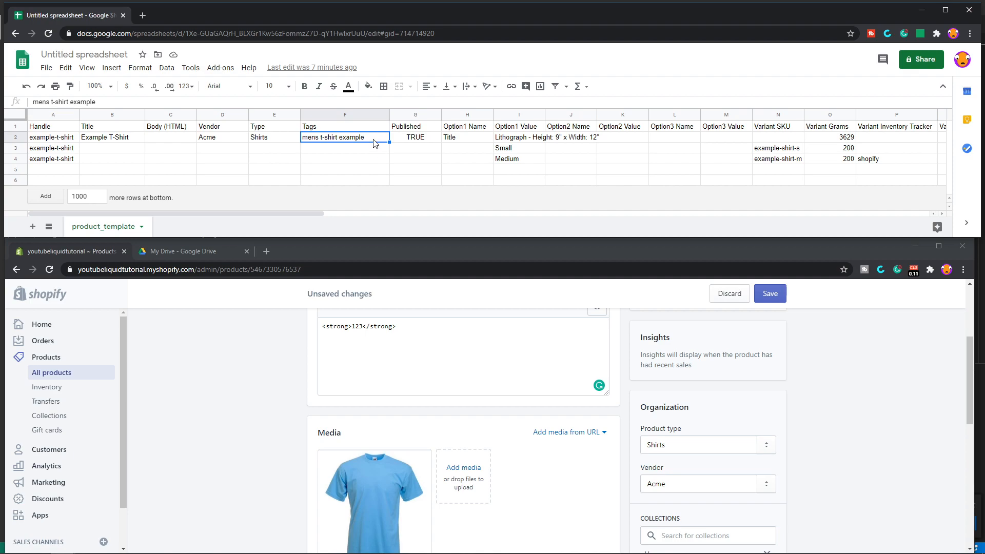
pyautogui.scroll(-5, 646, 346)
pyautogui.scroll(2, 665, 357)
pyautogui.scroll(-1, 665, 358)
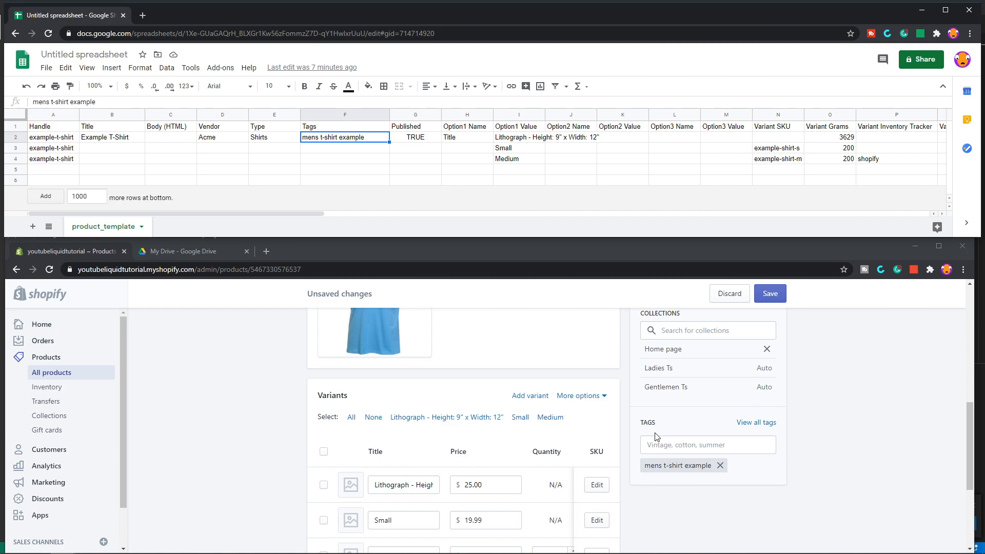
# Check the Published cell in row 2 against the product availability section of the product page.
pyautogui.click(425, 138)
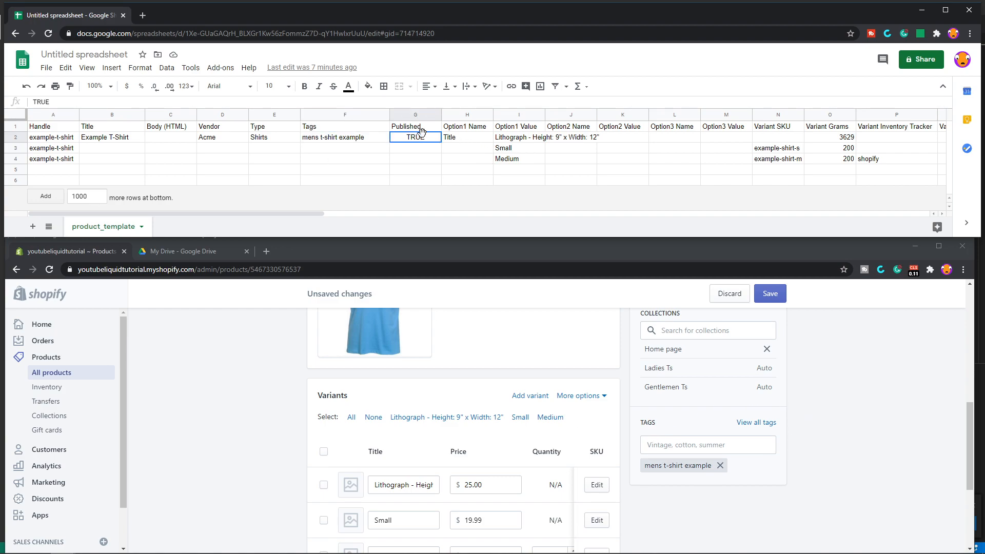
pyautogui.scroll(3, 590, 386)
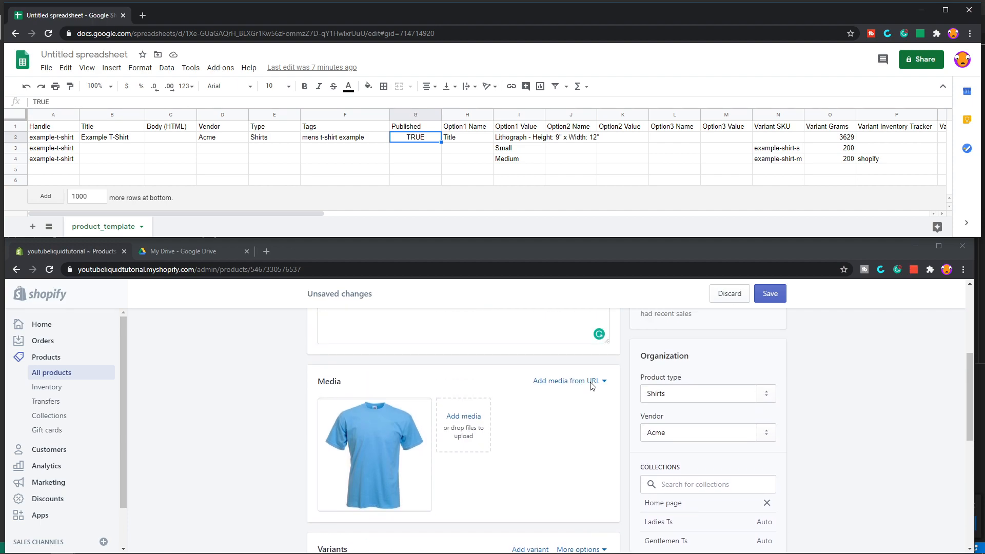
pyautogui.scroll(3, 593, 386)
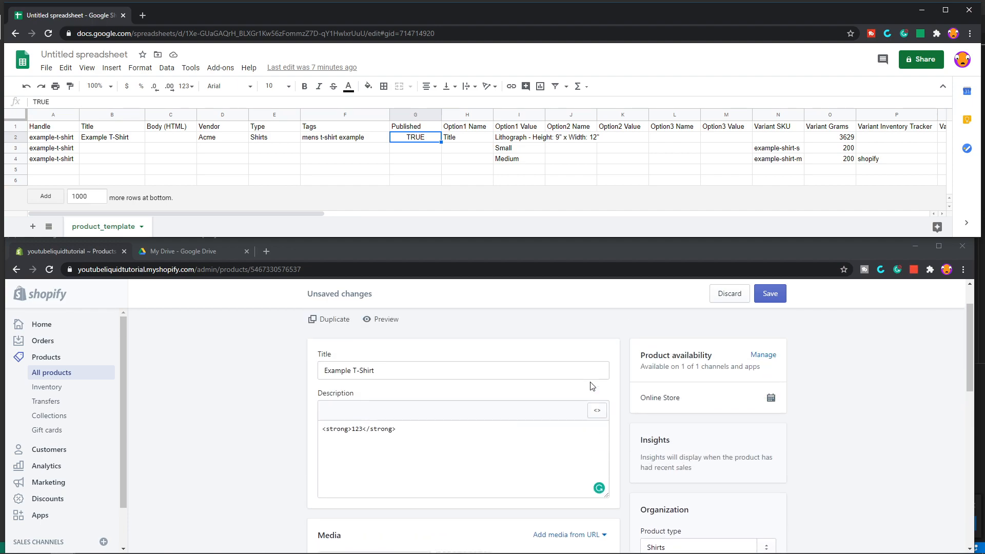
# Select the Option1 Name cell in row 2 and open the variant options of the product for comparison.
pyautogui.click(468, 138)
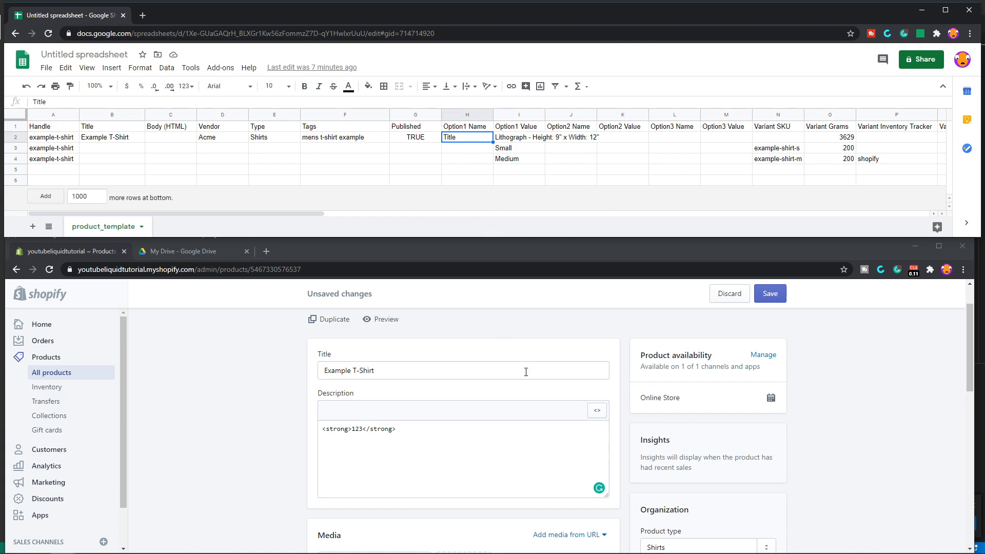
pyautogui.scroll(-4, 524, 370)
pyautogui.scroll(-3, 526, 372)
pyautogui.scroll(-1, 526, 372)
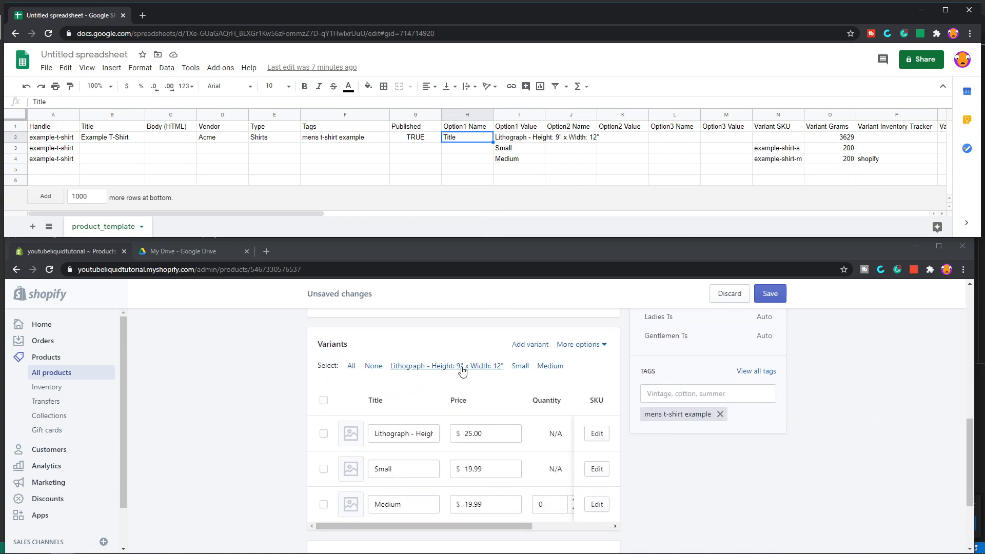
pyautogui.click(590, 345)
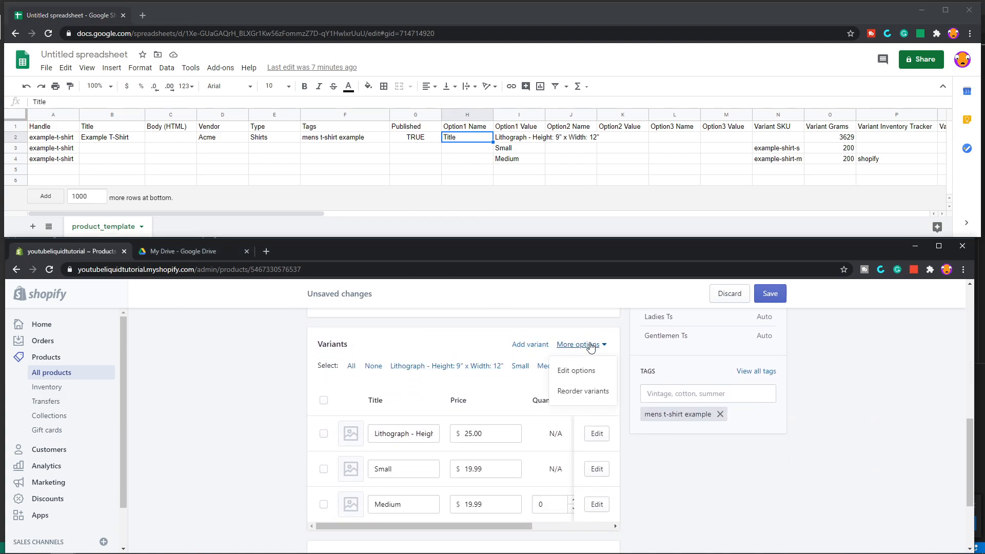
pyautogui.click(583, 372)
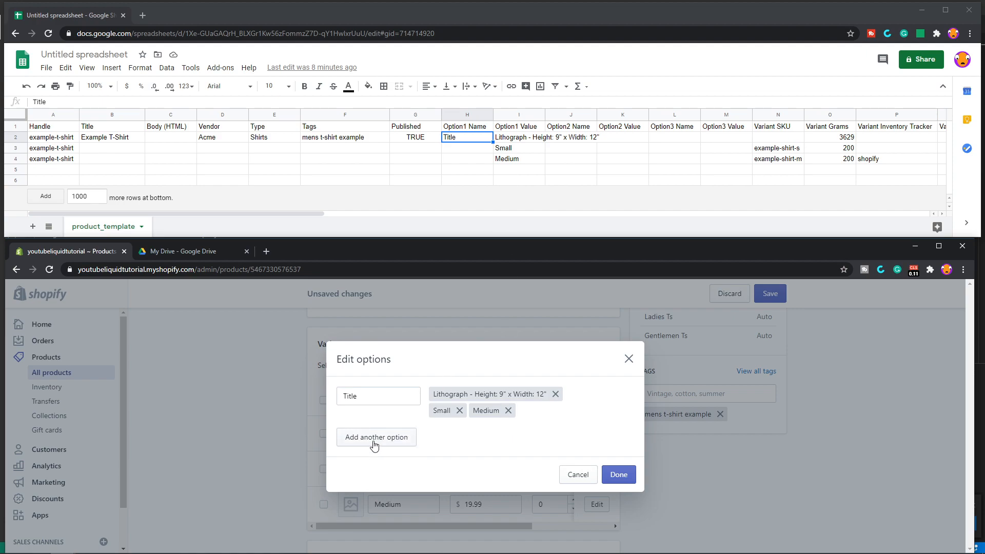
# Check the Option2 and Option3 name and value headers against the product's options, and close the options dialog without changes.
pyautogui.click(584, 128)
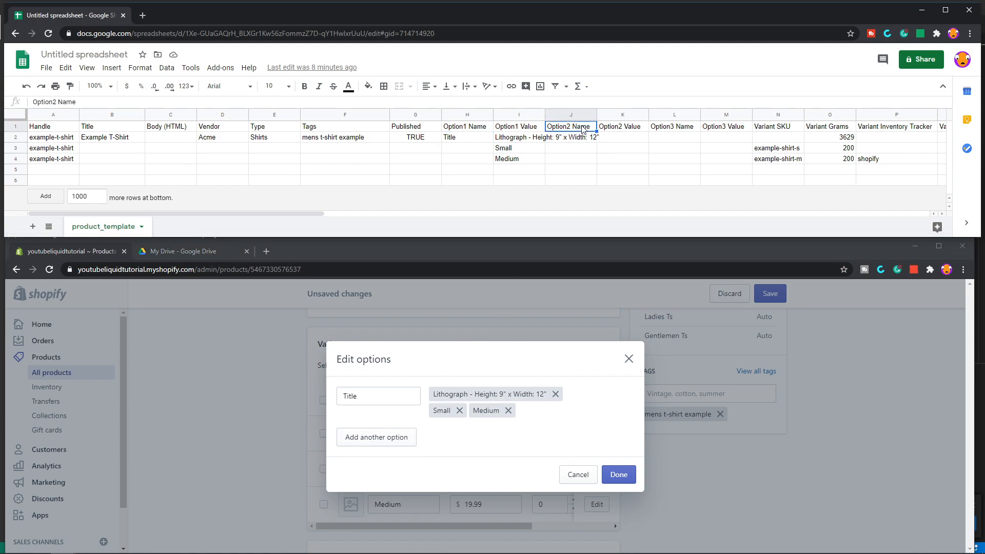
pyautogui.click(620, 122)
pyautogui.click(674, 129)
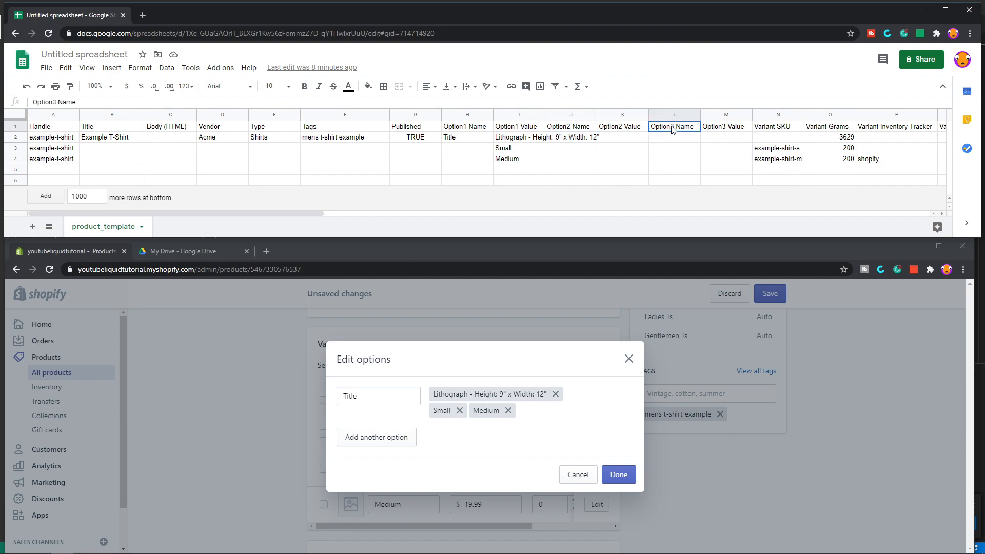
pyautogui.click(725, 121)
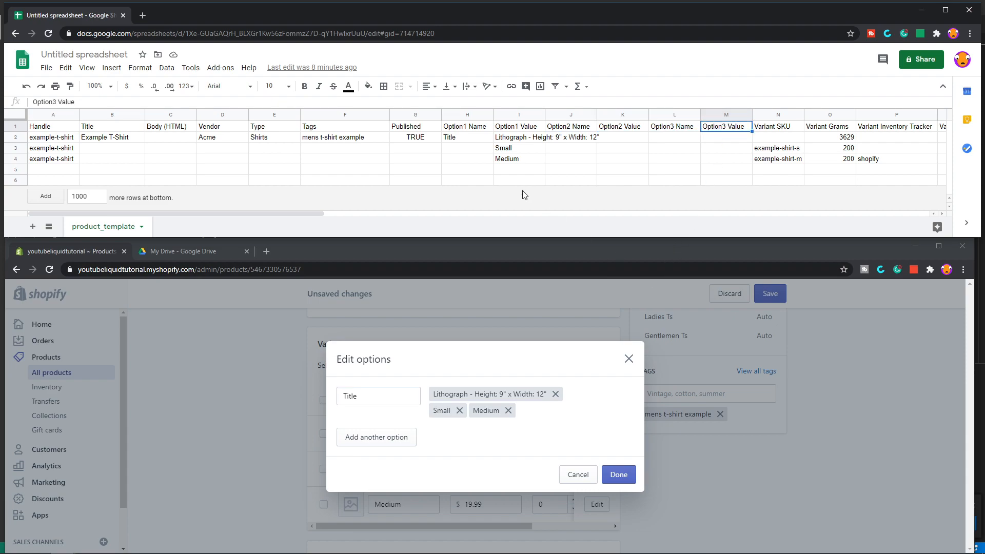
pyautogui.click(629, 359)
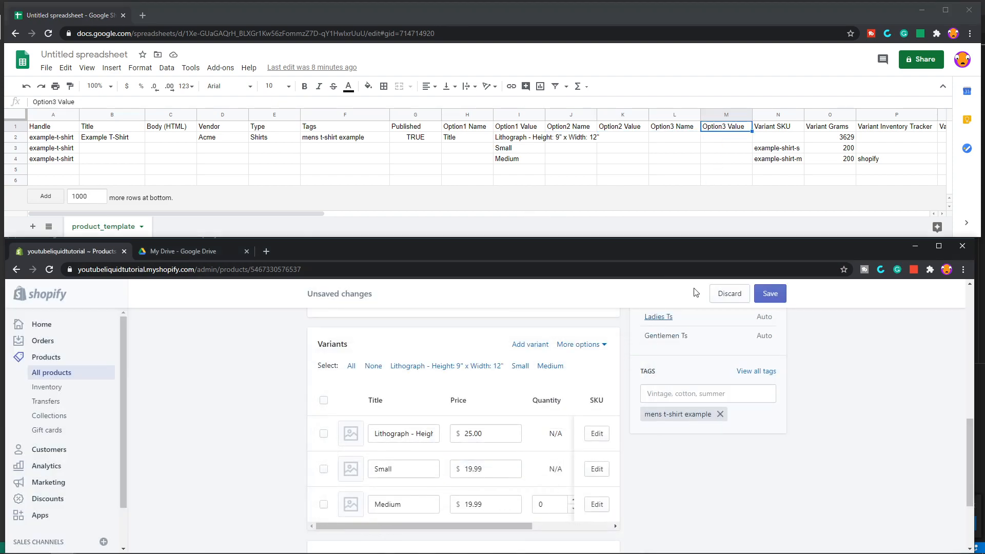
# Examine the Variant SKU, Variant Grams and Variant Inventory Tracker cells alongside the product's variant list.
pyautogui.click(779, 137)
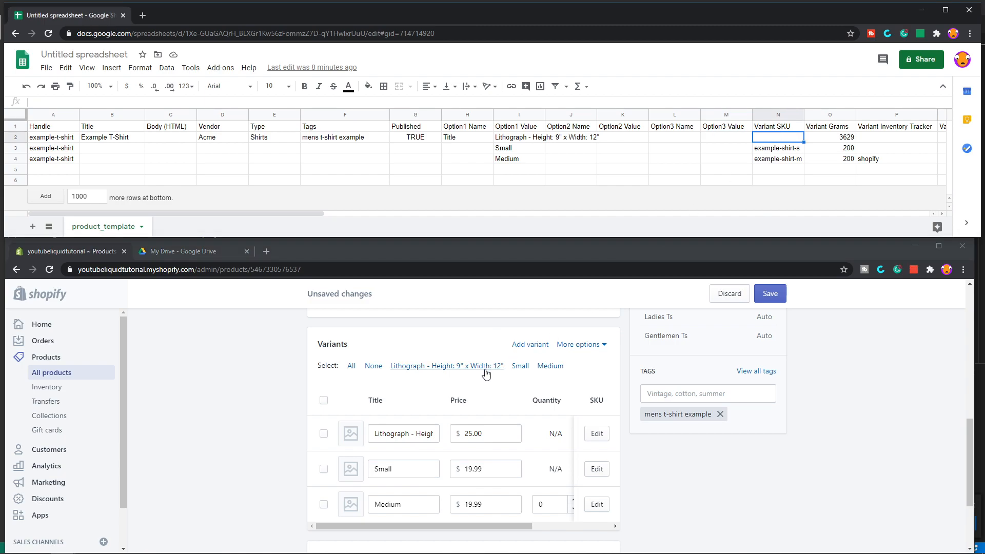
pyautogui.scroll(3, 486, 374)
pyautogui.scroll(4, 486, 375)
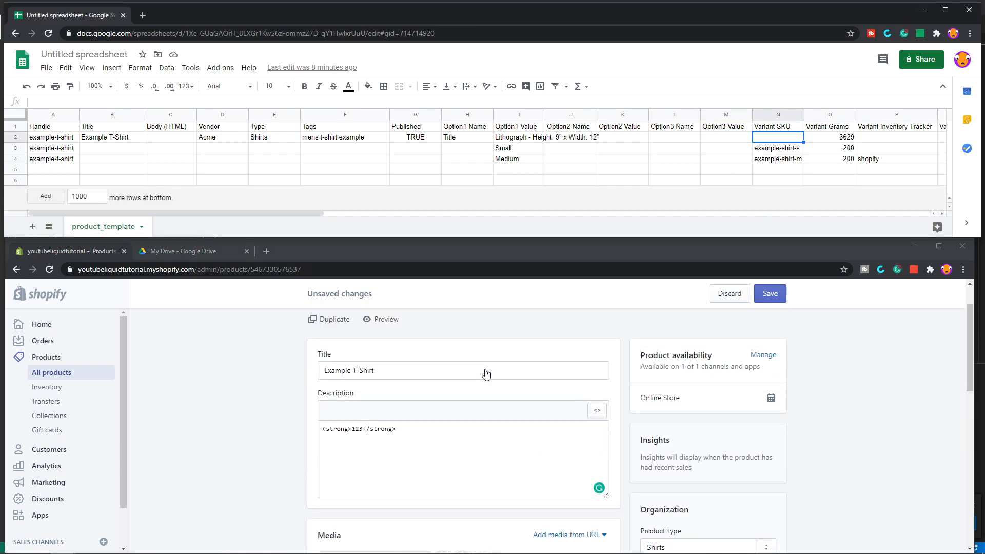
pyautogui.scroll(-15, 487, 374)
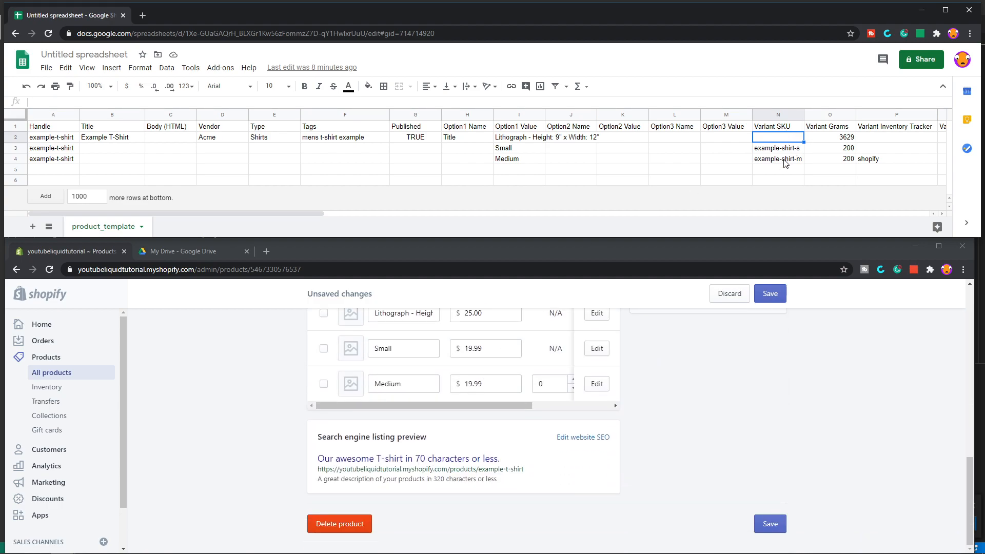
pyautogui.click(832, 137)
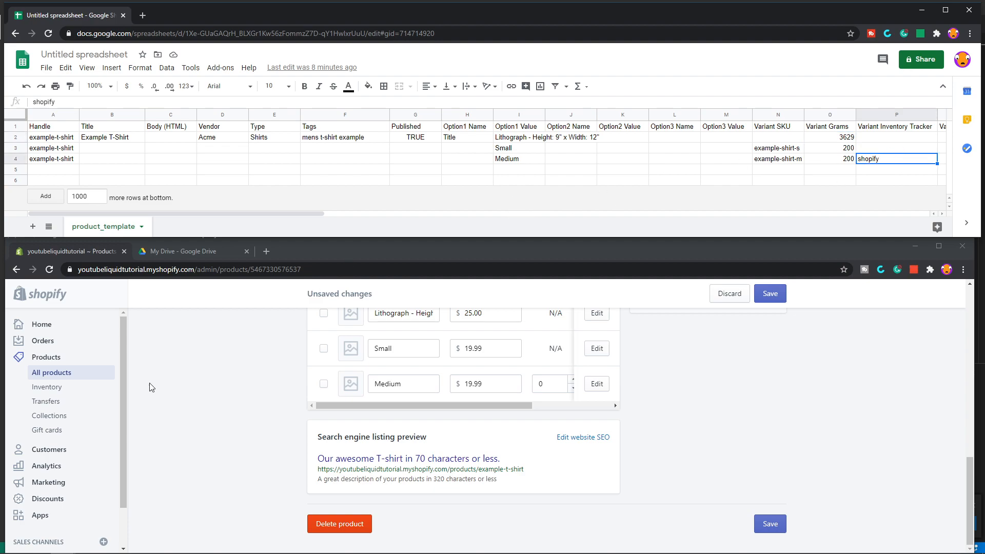
# Go to the store's Inventory page, leaving the product page without saving the changes.
pyautogui.click(74, 389)
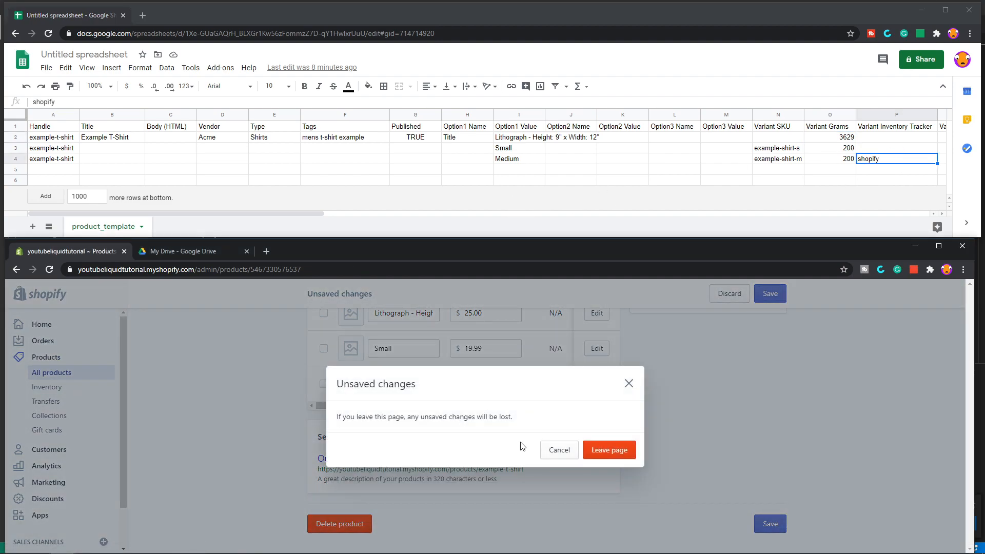
pyautogui.click(613, 451)
pyautogui.scroll(-1, 599, 442)
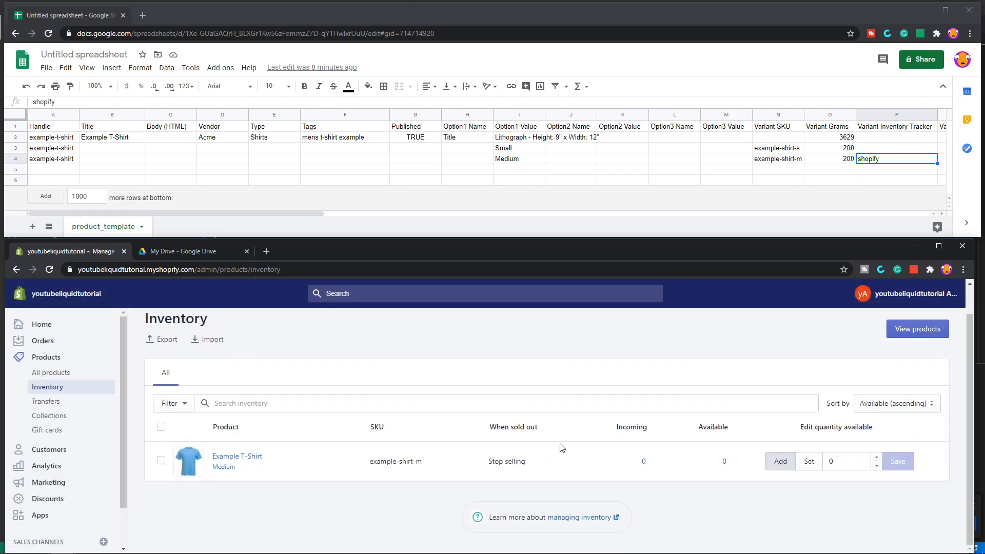
# Compare the medium variant's Variant Inventory Policy cell with its When sold out setting in the inventory list.
pyautogui.moveTo(284, 211); pyautogui.dragTo(411, 221)
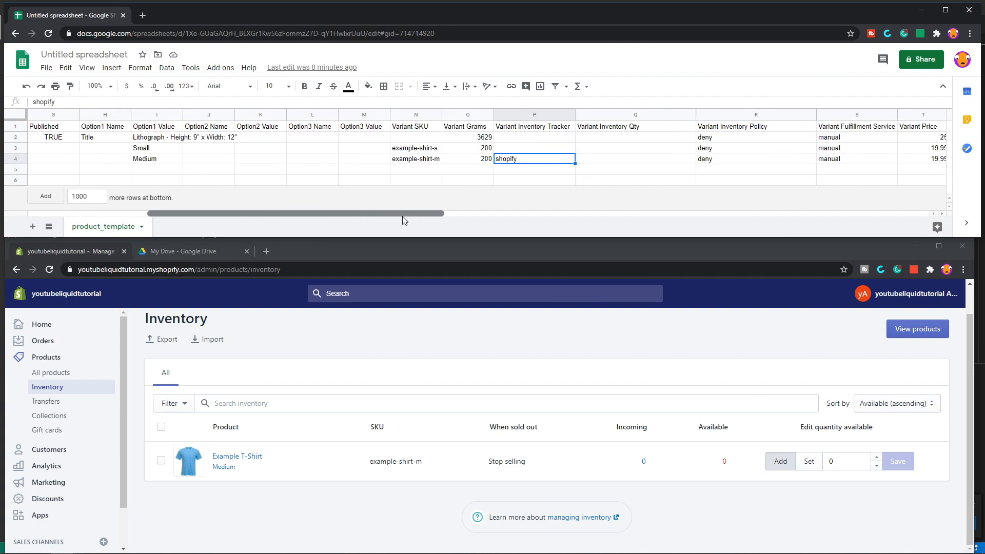
pyautogui.click(718, 163)
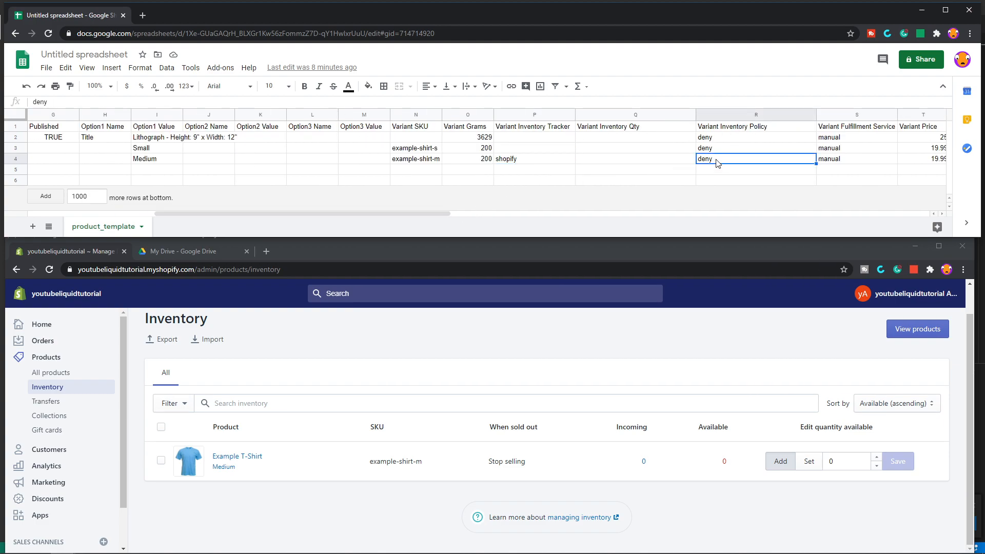
pyautogui.click(489, 468)
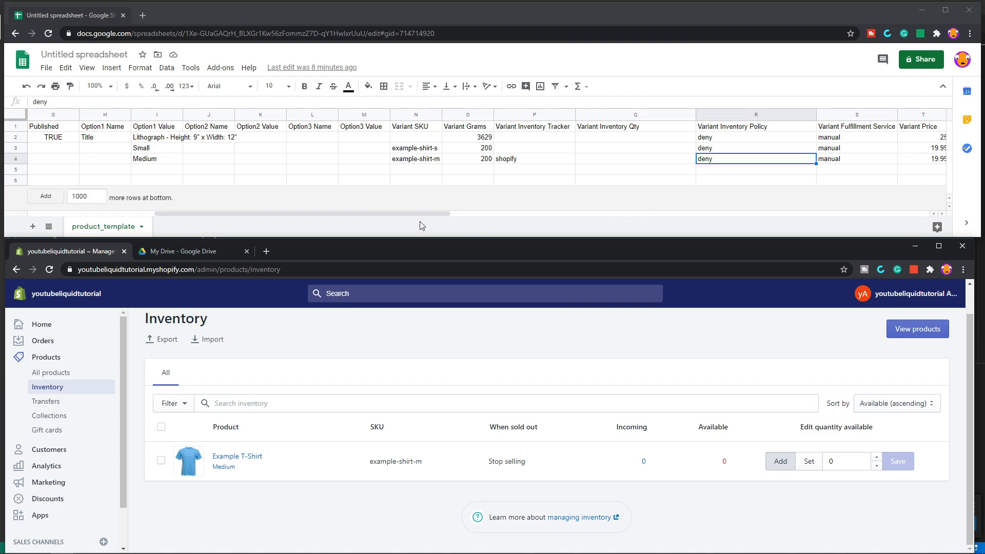
# Open the Example T-Shirt product and compare its variant prices with the Variant Price and Variant Compare columns.
pyautogui.moveTo(422, 215); pyautogui.dragTo(488, 215)
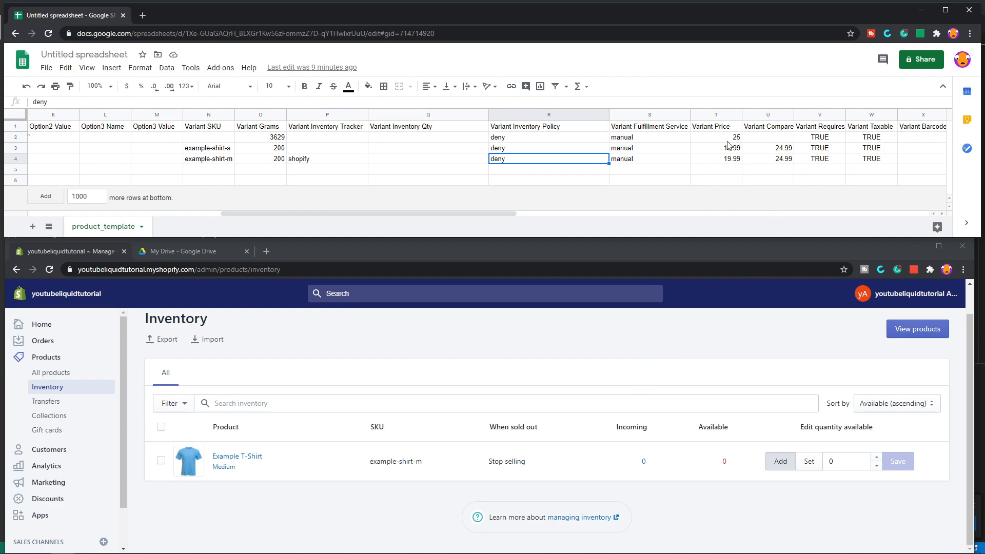
pyautogui.click(61, 375)
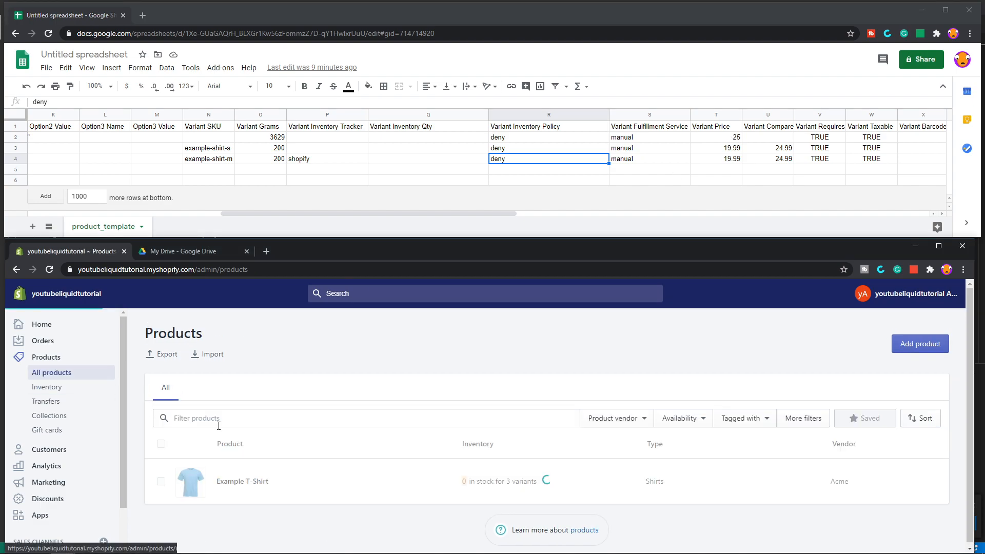
pyautogui.click(253, 485)
pyautogui.scroll(-7, 473, 474)
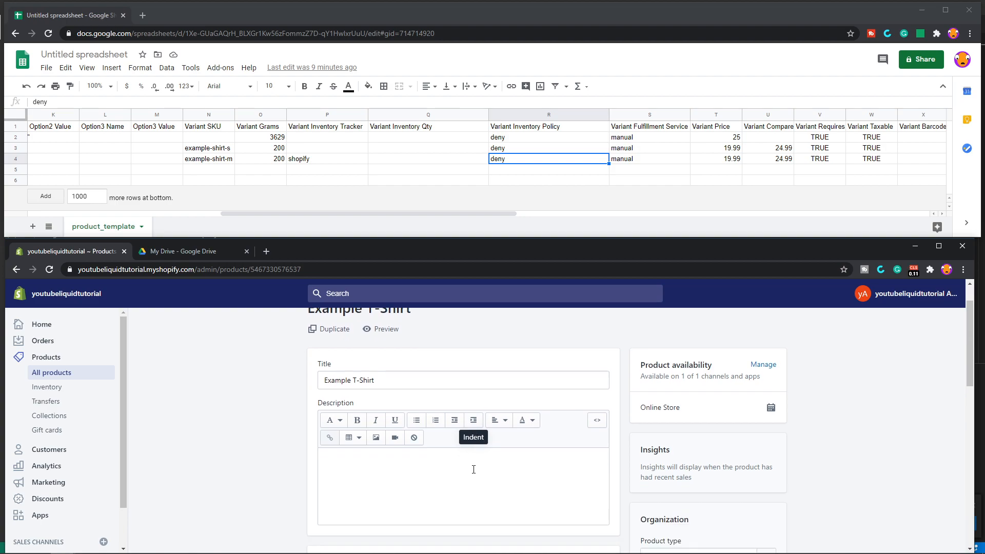
pyautogui.scroll(-3, 473, 473)
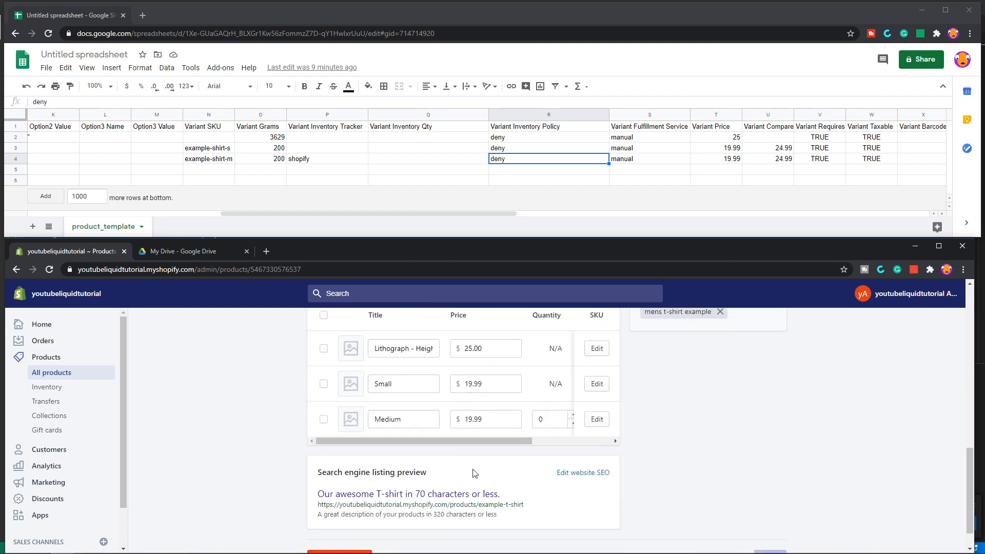
pyautogui.click(478, 401)
pyautogui.click(486, 435)
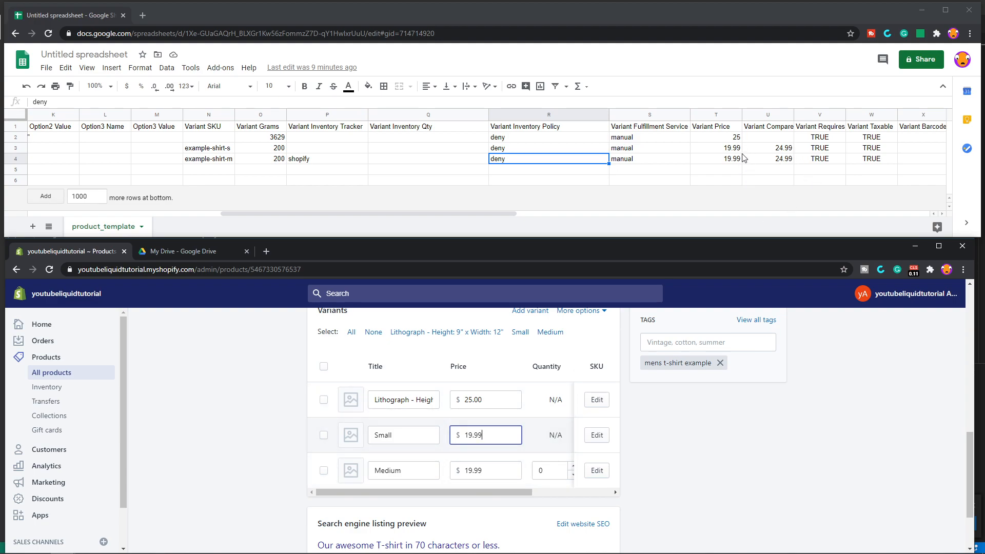
pyautogui.click(783, 138)
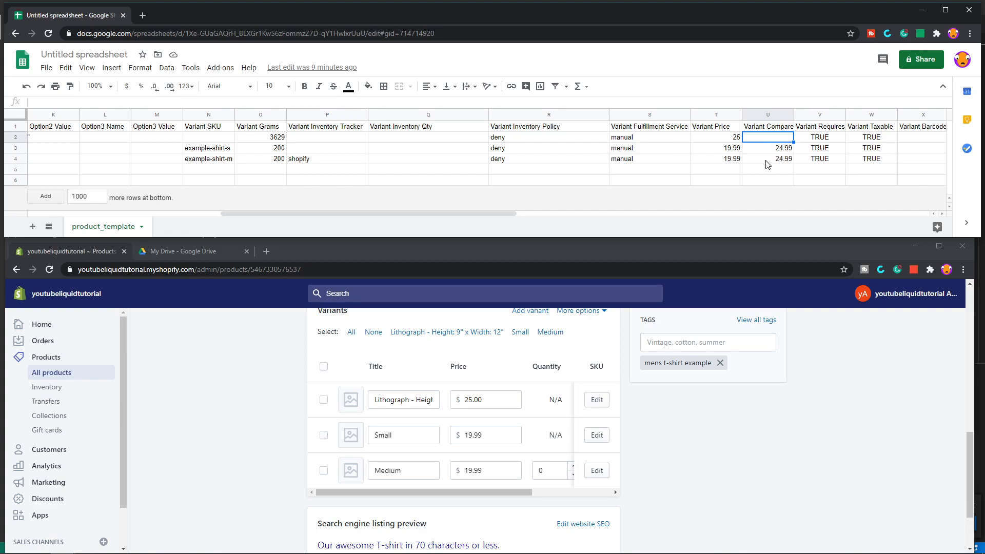
pyautogui.scroll(-2, 618, 475)
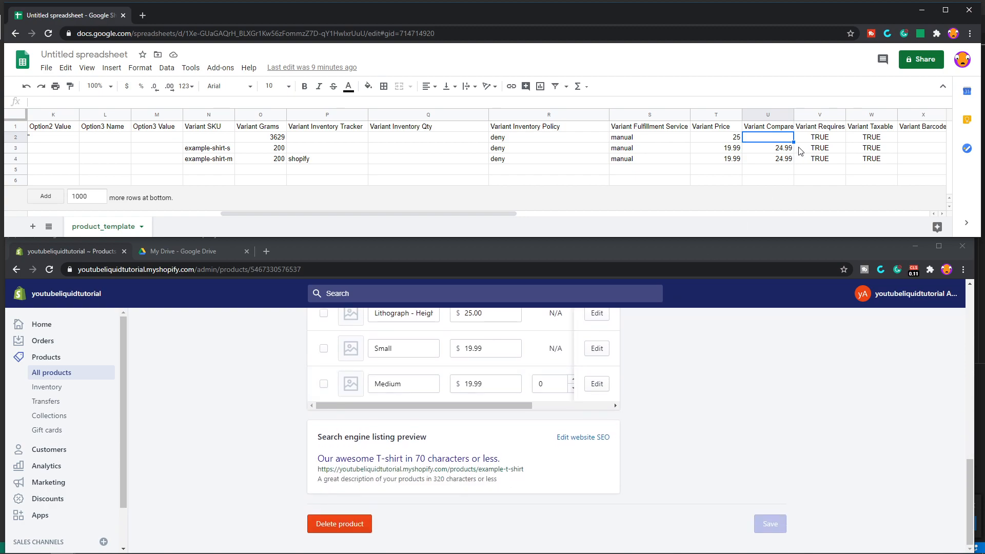
# Widen the Variant Requires Shipping column and check its value for each of the three variants.
pyautogui.click(837, 137)
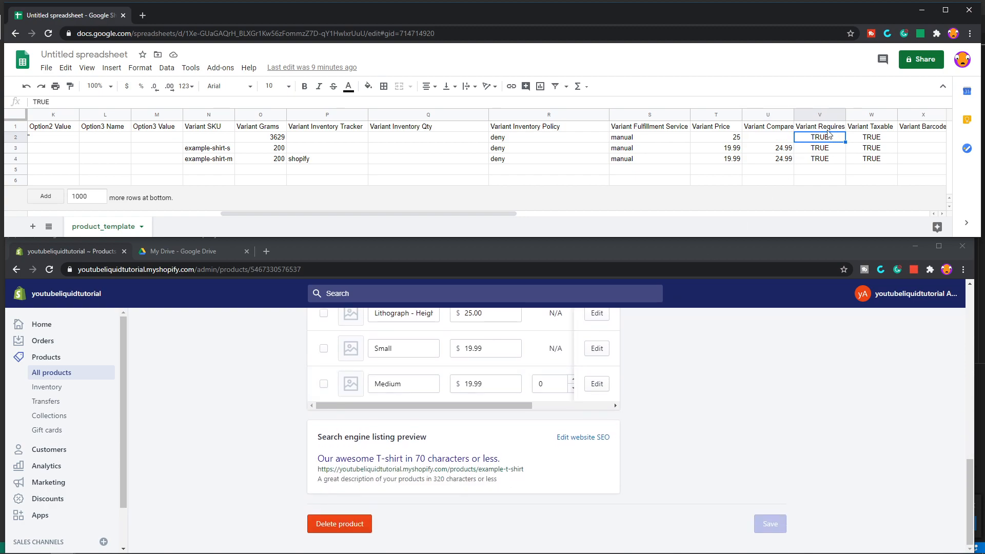
pyautogui.click(856, 113)
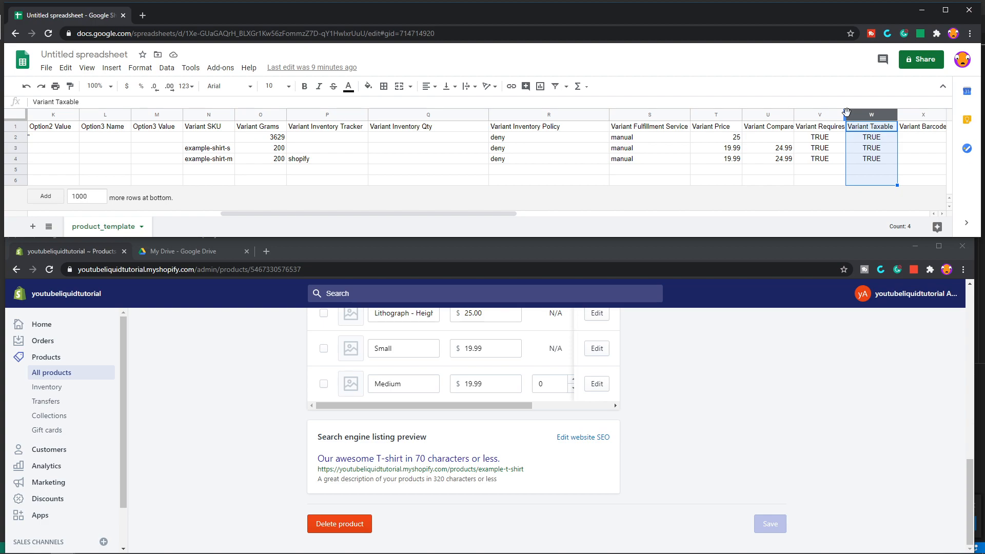
pyautogui.moveTo(845, 114); pyautogui.dragTo(870, 114)
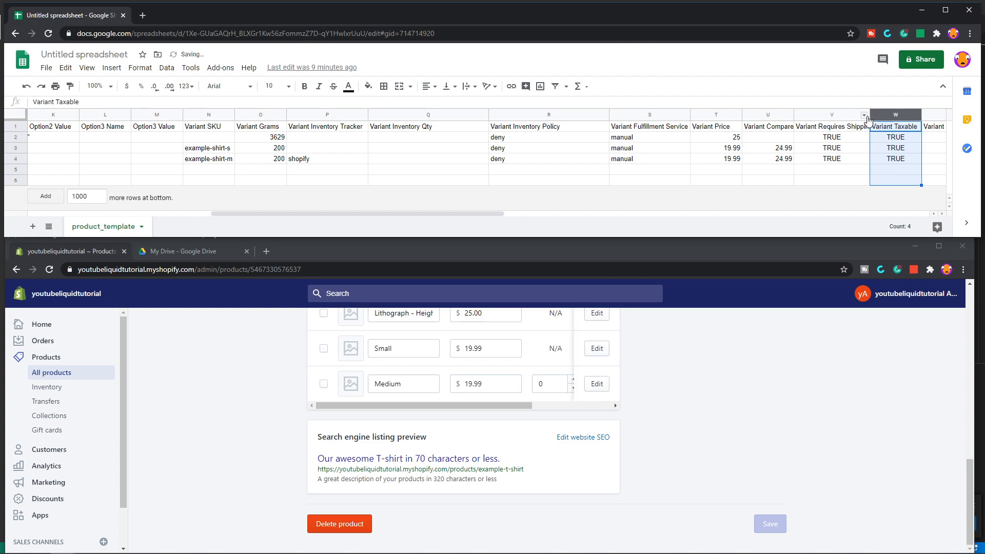
pyautogui.click(847, 138)
pyautogui.click(844, 149)
pyautogui.click(844, 159)
pyautogui.scroll(4, 534, 408)
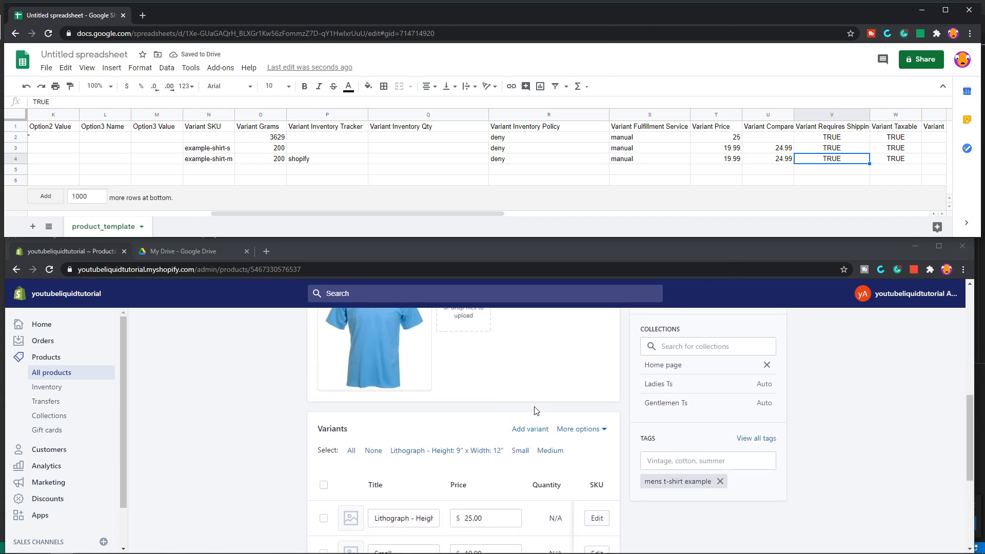
pyautogui.scroll(3, 534, 410)
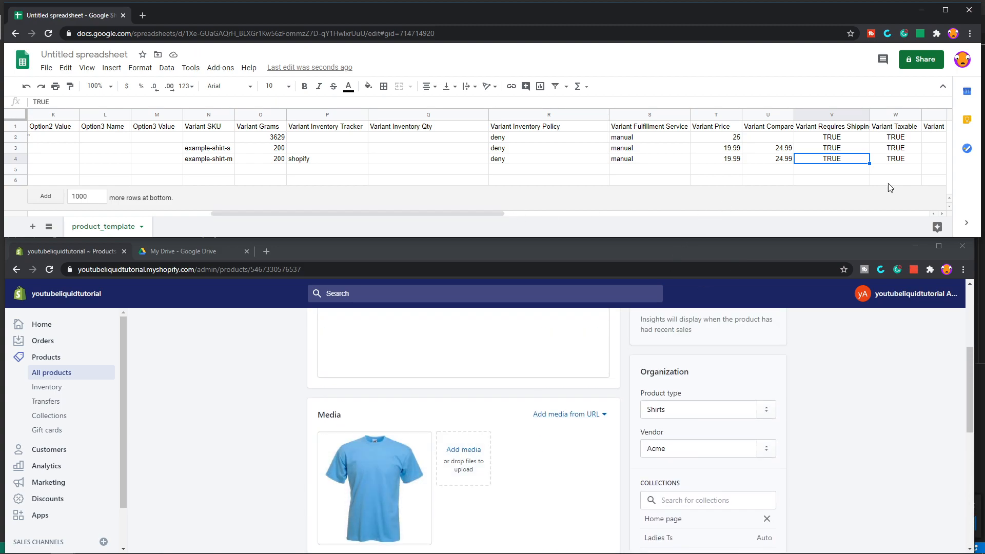
# Examine the Variant Taxable and Variant Barcode cells alongside the product page's fields.
pyautogui.click(898, 152)
pyautogui.scroll(-7, 593, 445)
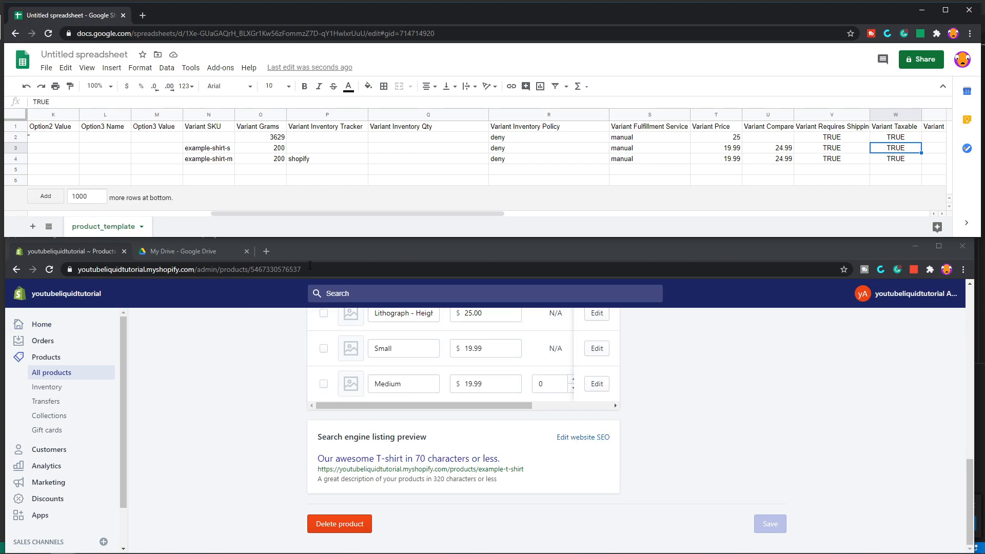
pyautogui.moveTo(402, 214); pyautogui.dragTo(501, 220)
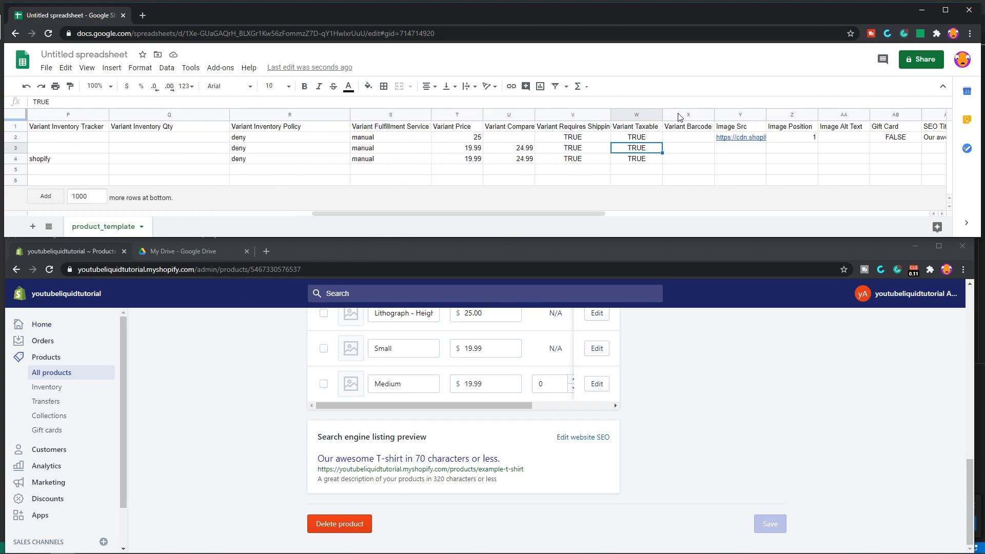
pyautogui.click(688, 139)
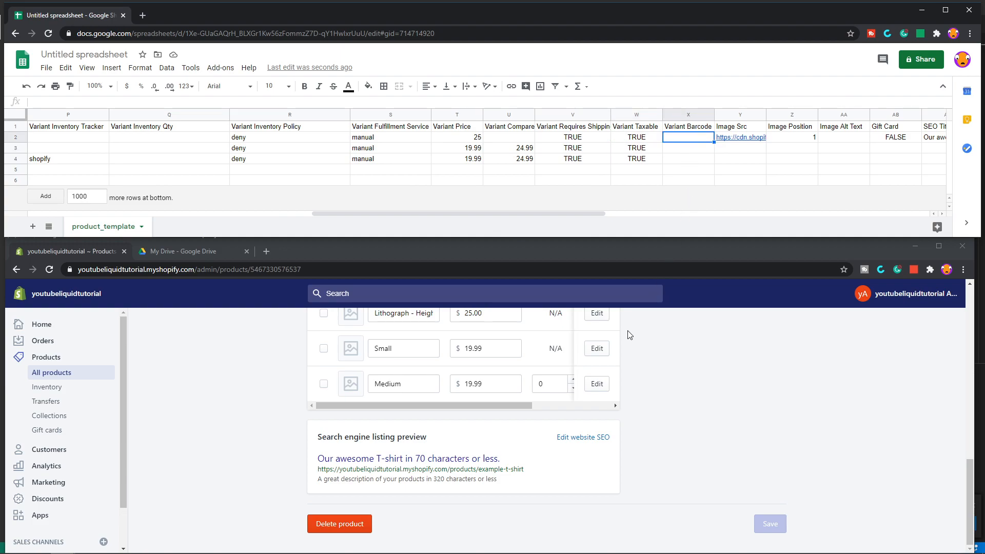
pyautogui.scroll(1, 625, 400)
pyautogui.scroll(4, 625, 401)
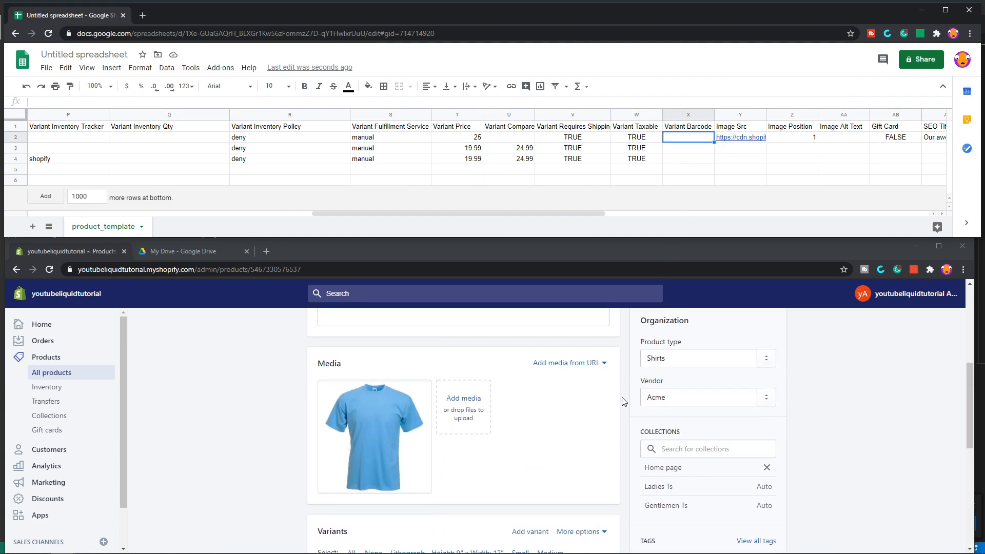
pyautogui.scroll(3, 625, 401)
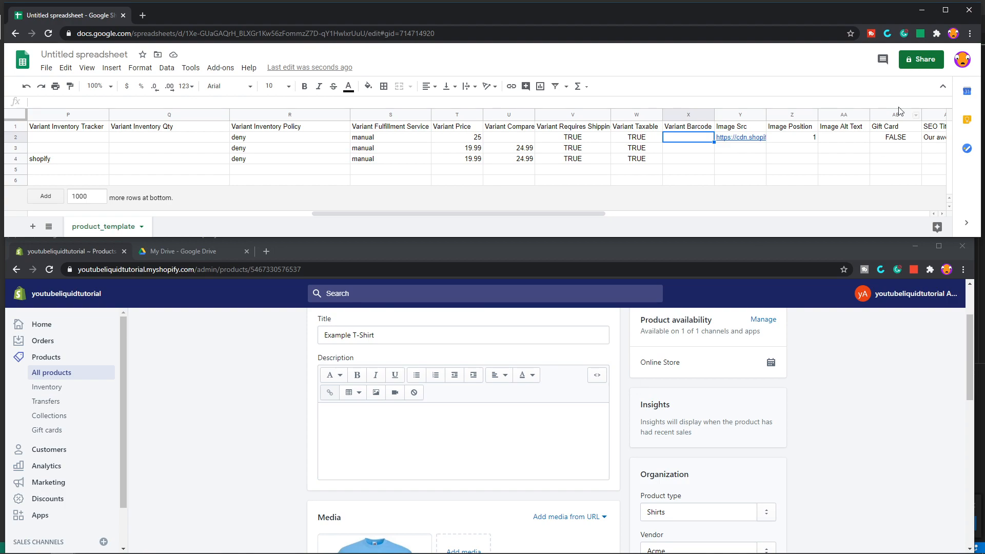
# Check the Image Src link, Image Position and Image Alt Text cells in row 2 against the product's media.
pyautogui.moveTo(740, 142)
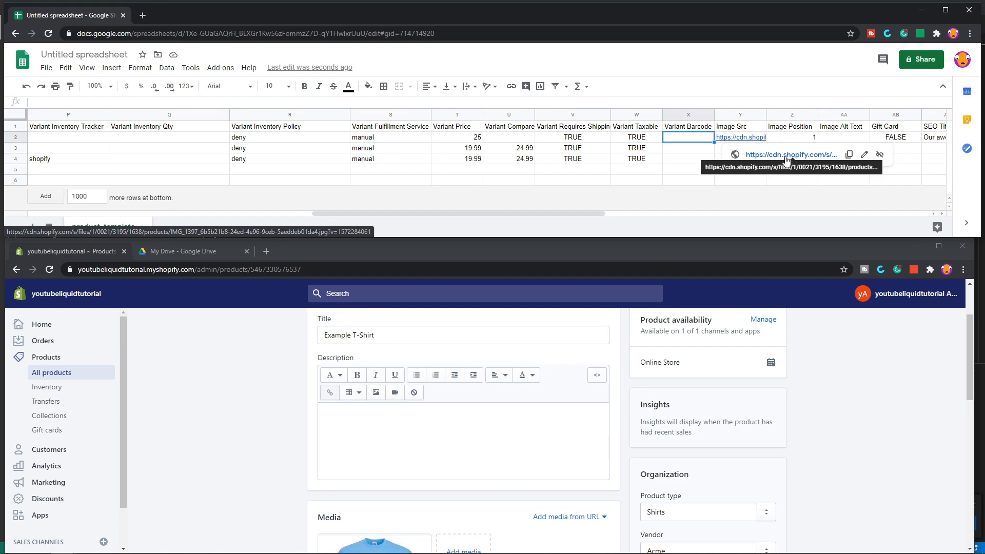
pyautogui.scroll(-4, 377, 391)
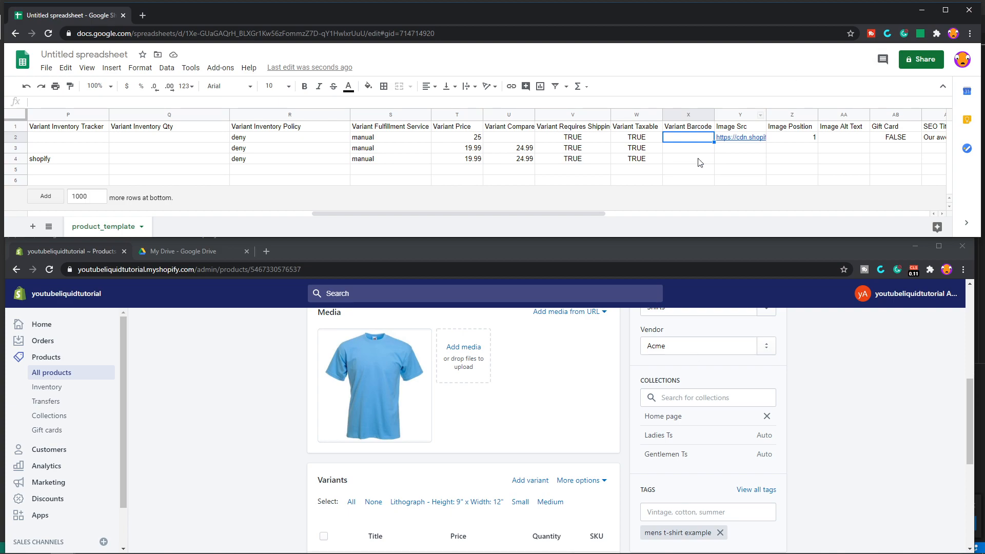
pyautogui.click(799, 140)
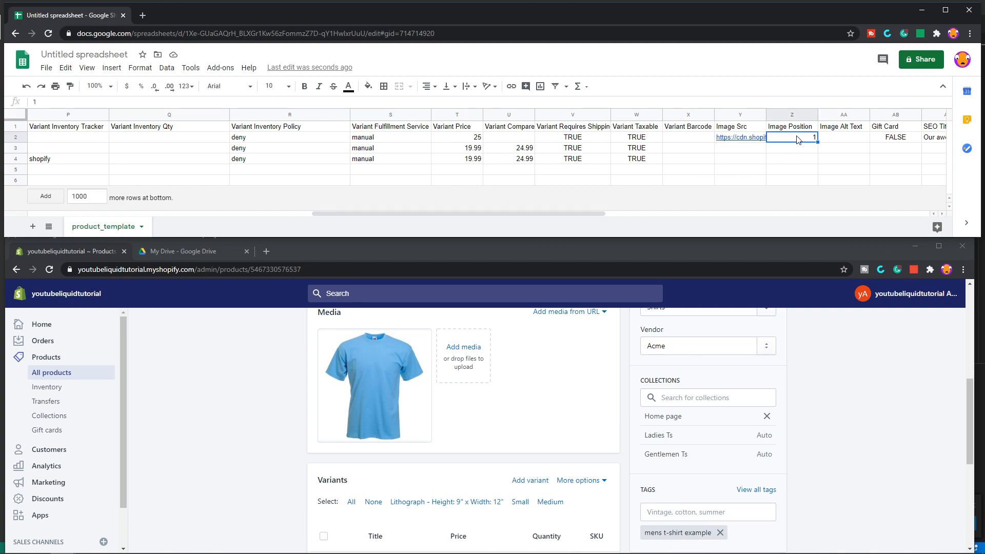
pyautogui.moveTo(393, 361)
pyautogui.press('Right')
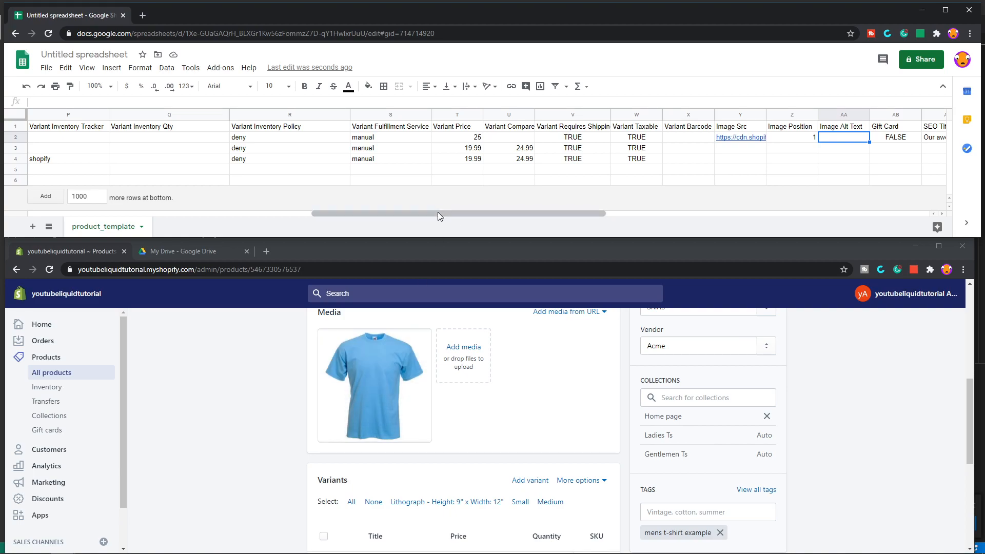
# Select the Gift Card cell in row 2 and widen the SEO Description column.
pyautogui.moveTo(438, 213); pyautogui.dragTo(506, 225)
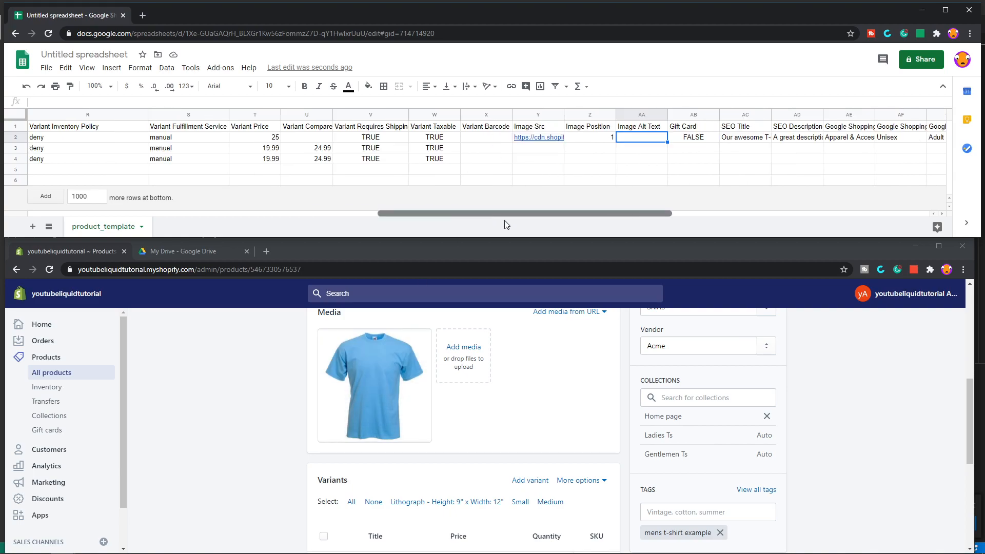
pyautogui.click(690, 141)
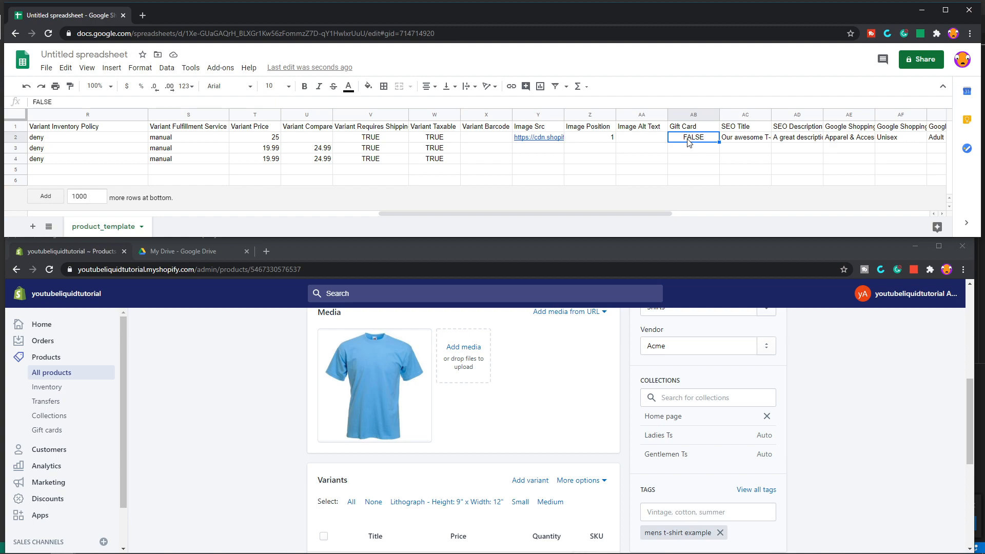
pyautogui.moveTo(633, 214); pyautogui.dragTo(681, 215)
pyautogui.moveTo(622, 114); pyautogui.dragTo(648, 116)
# Open the product's website SEO fields and compare the page title and description with the SEO Title and SEO Description columns.
pyautogui.scroll(-4, 492, 445)
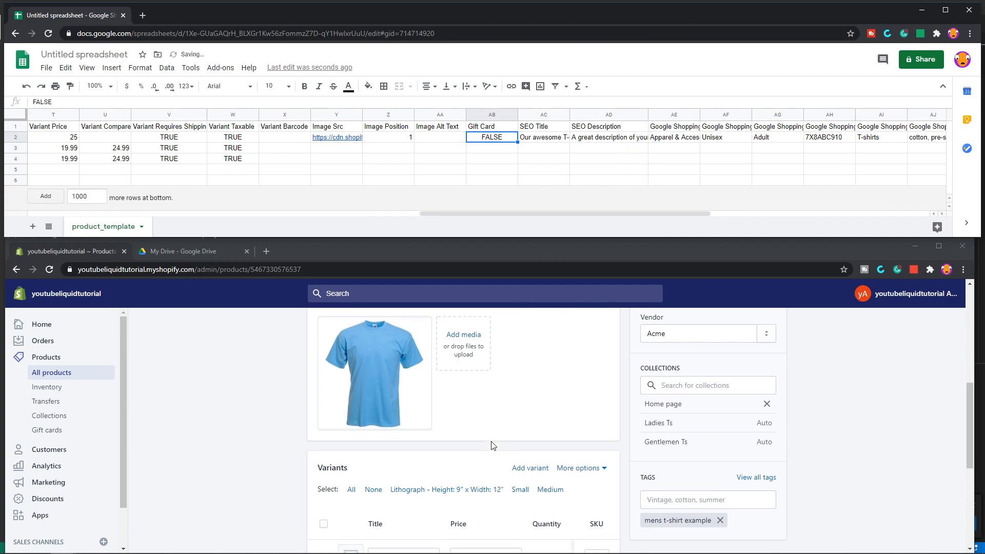
pyautogui.scroll(-2, 492, 445)
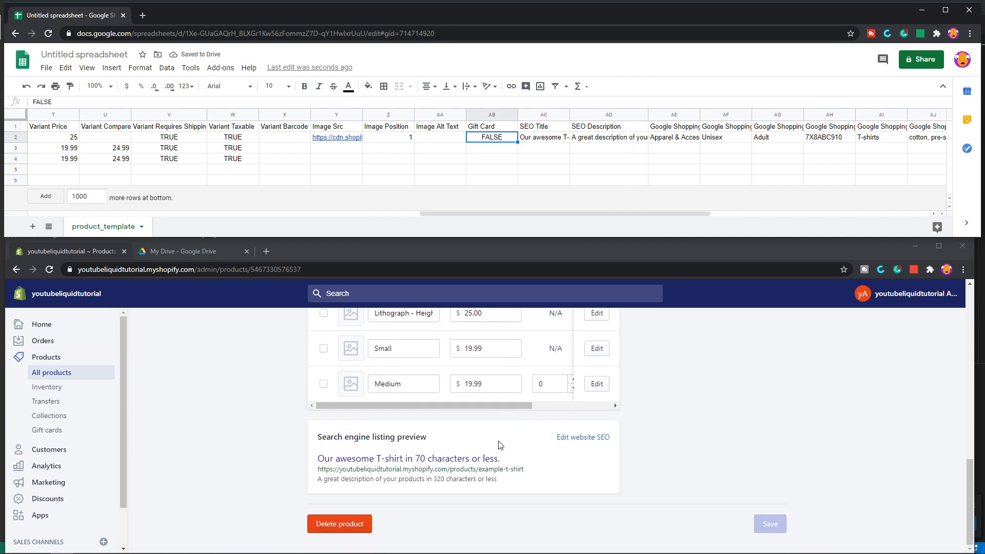
pyautogui.click(595, 437)
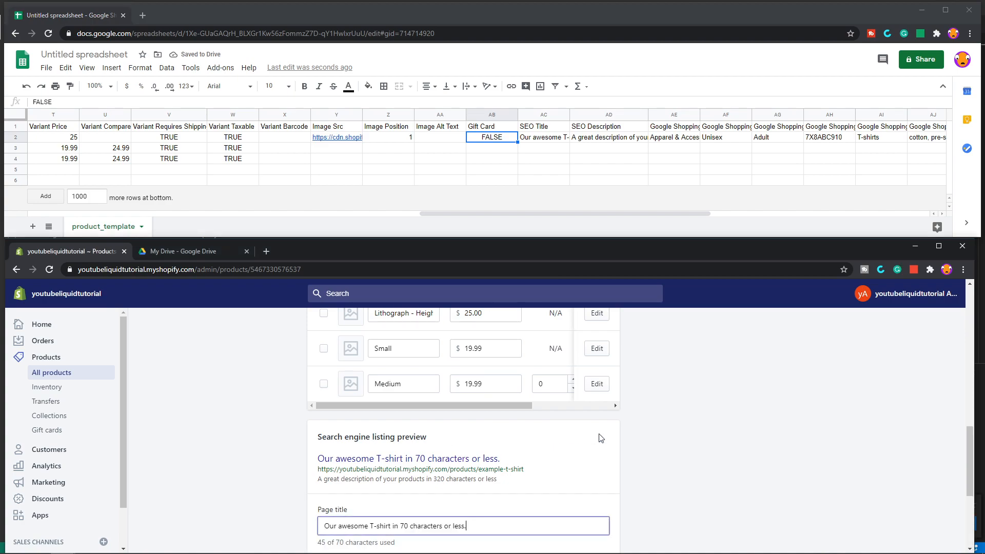
pyautogui.scroll(-3, 552, 488)
pyautogui.scroll(1, 544, 410)
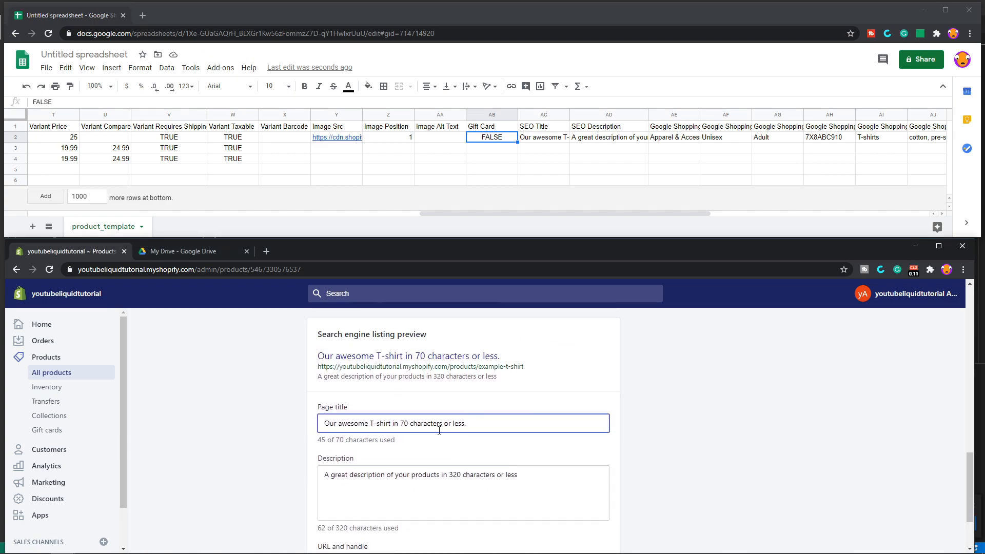
pyautogui.scroll(3, 519, 396)
pyautogui.scroll(-4, 434, 437)
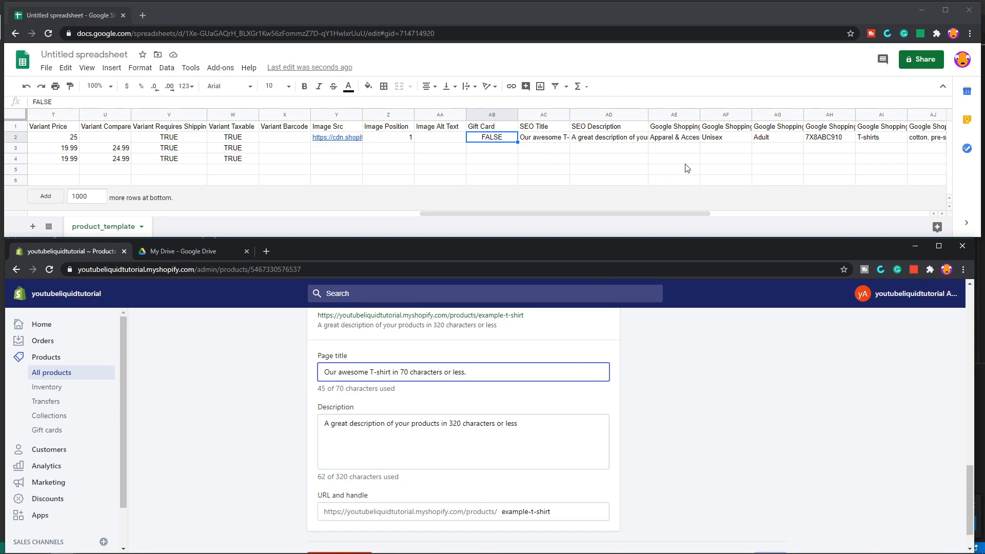
# Widen the Google Shopping columns from Google Product Category through MPN, and check the category, gender and age group cells in row 2.
pyautogui.moveTo(641, 215); pyautogui.dragTo(698, 214)
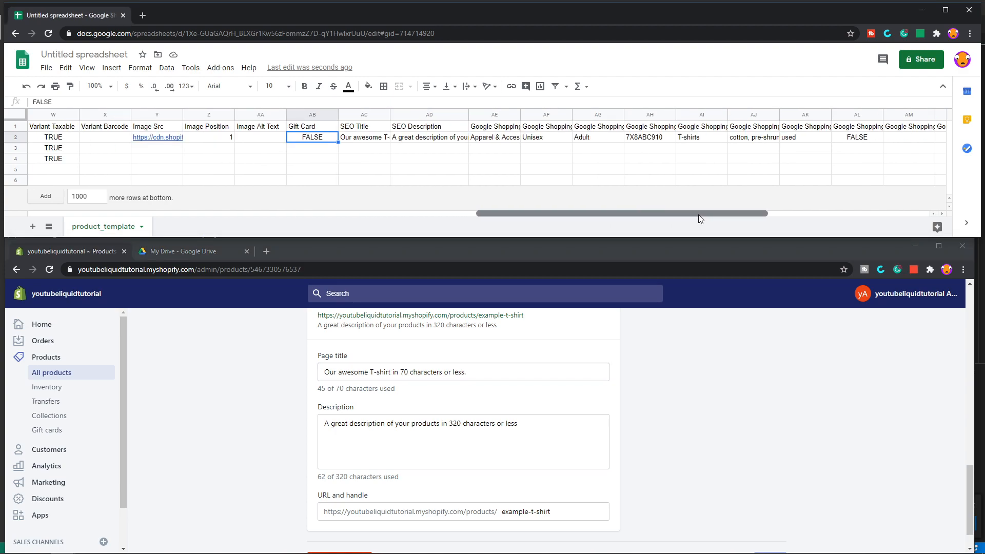
pyautogui.moveTo(520, 114); pyautogui.dragTo(934, 112)
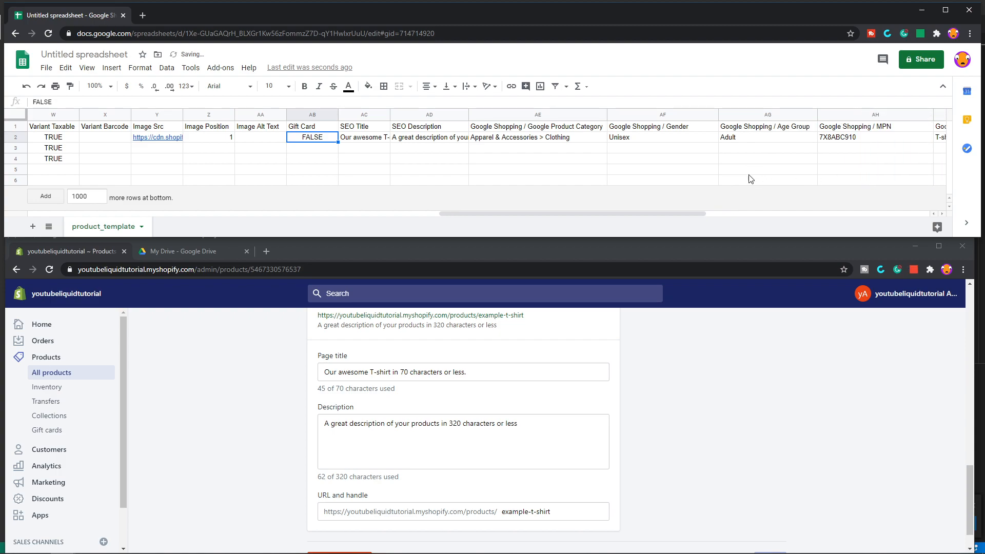
pyautogui.click(527, 140)
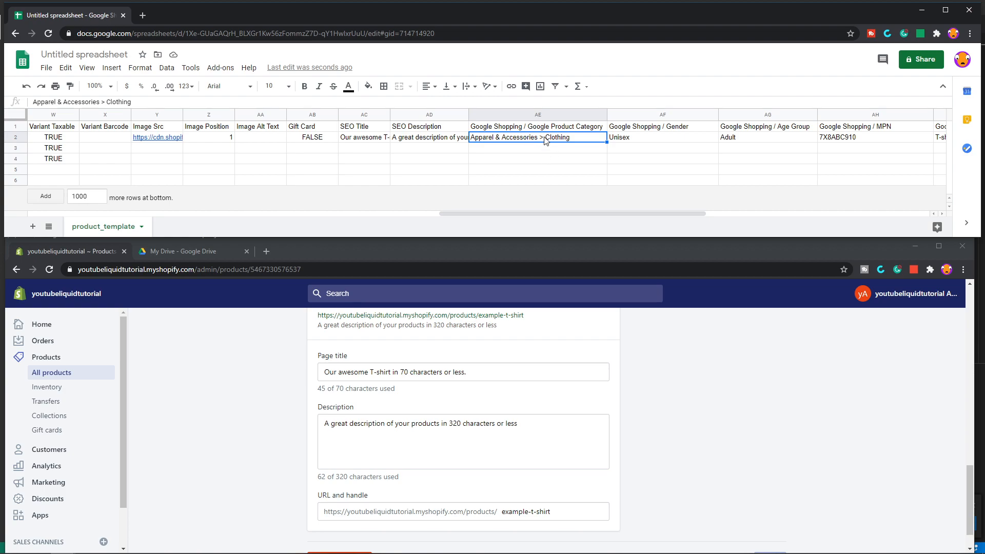
pyautogui.click(658, 138)
pyautogui.click(759, 139)
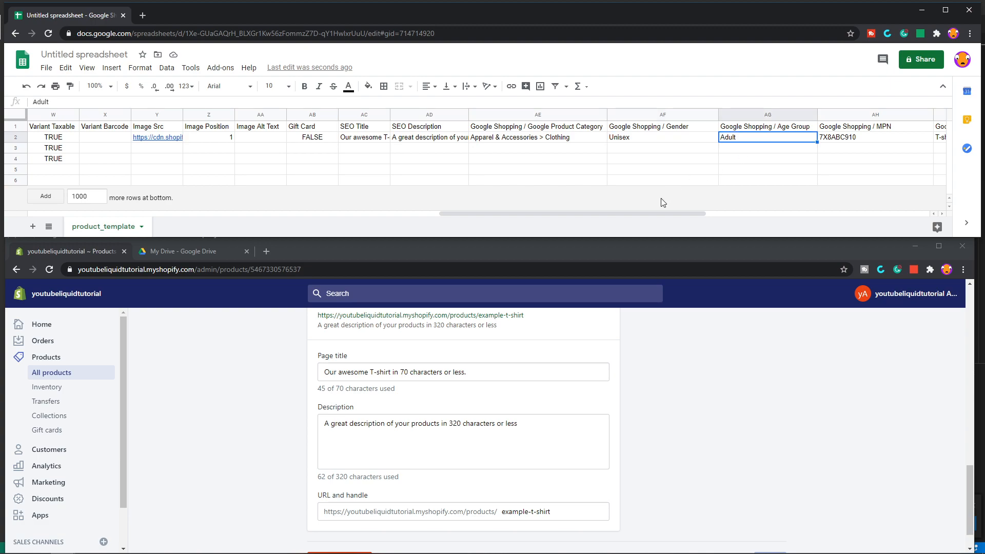
# Widen the Google Shopping AdWords Grouping, AdWords Labels and Condition columns so their headings can be read.
pyautogui.moveTo(654, 213); pyautogui.dragTo(714, 211)
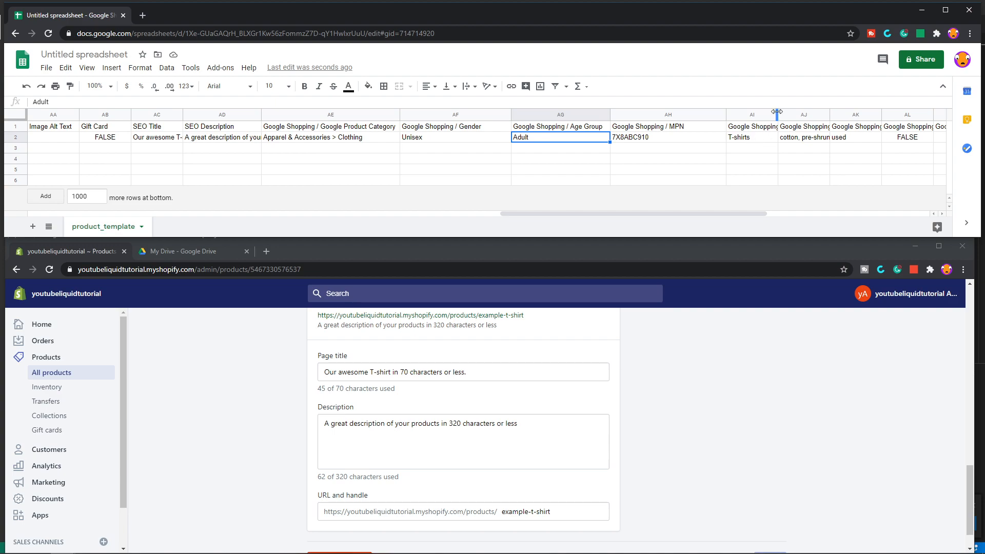
pyautogui.click(799, 114)
pyautogui.moveTo(779, 114); pyautogui.dragTo(831, 114)
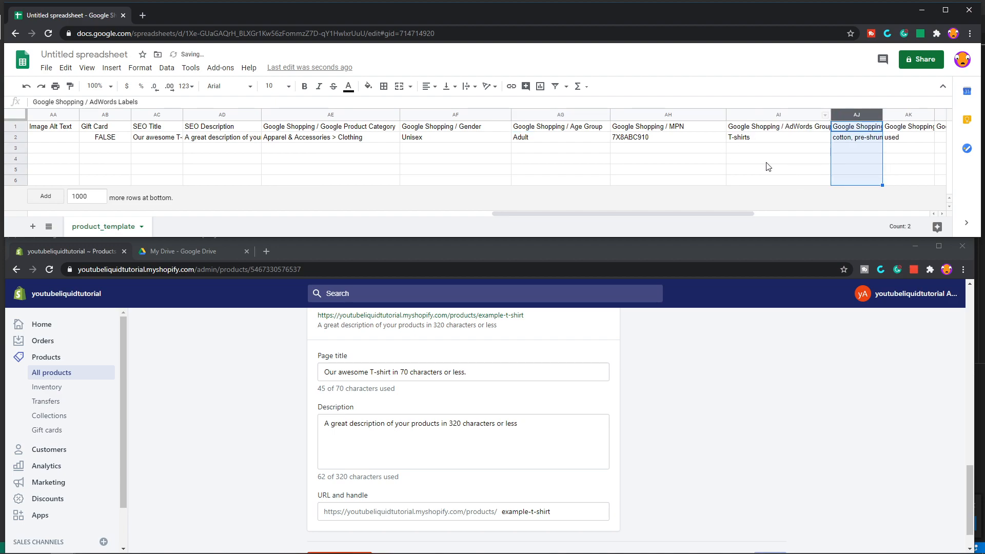
pyautogui.moveTo(730, 214); pyautogui.dragTo(798, 215)
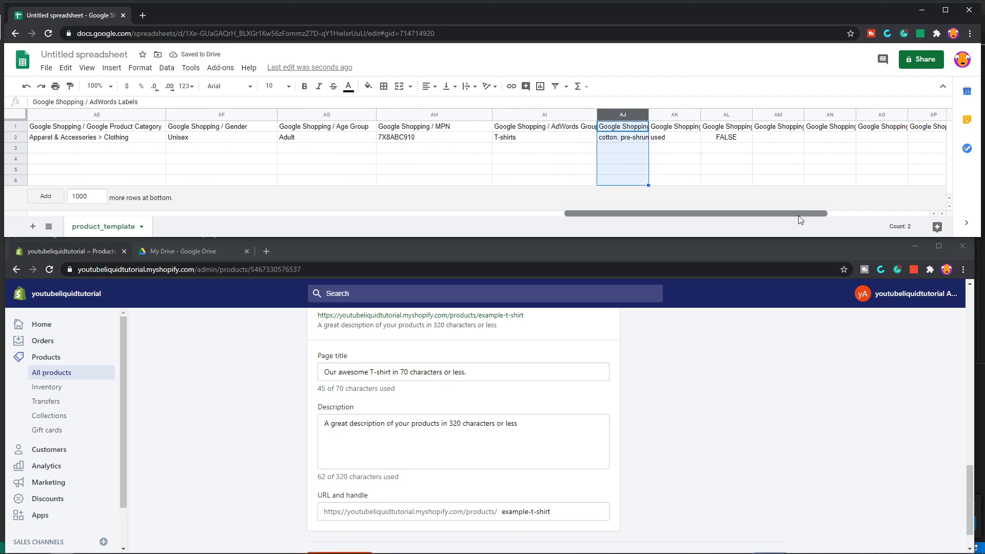
pyautogui.moveTo(649, 114); pyautogui.dragTo(732, 114)
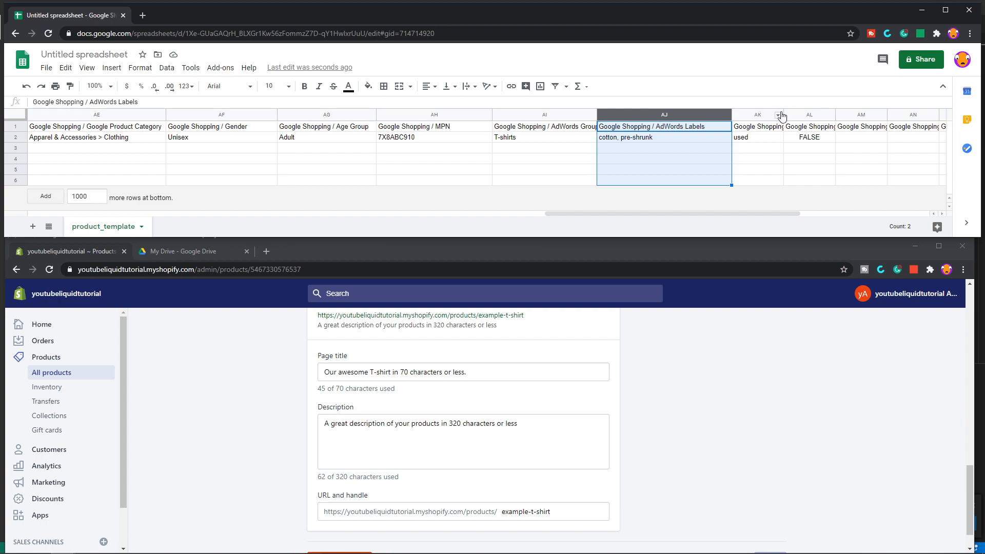
pyautogui.moveTo(784, 115); pyautogui.dragTo(828, 115)
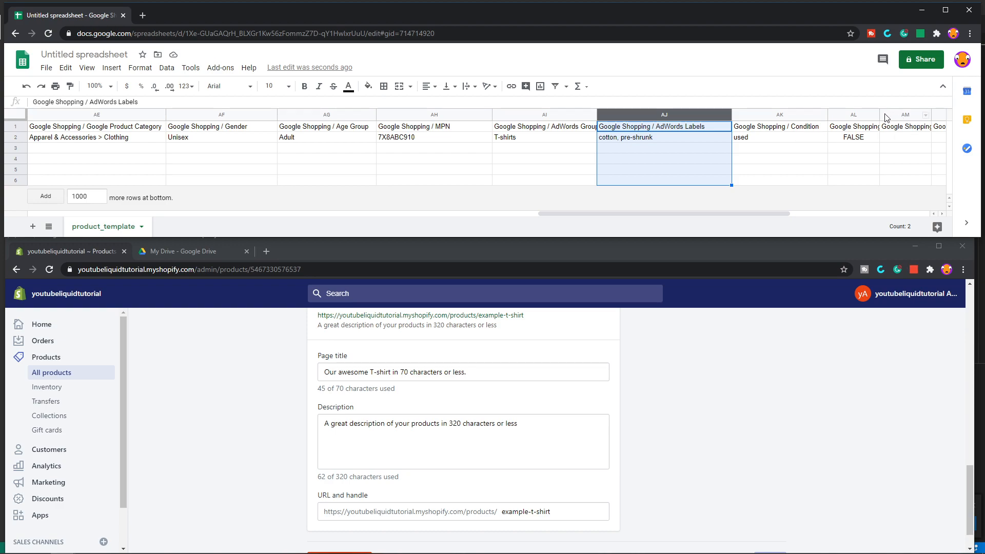
# Widen the Google Shopping Custom Product and Custom Label 0 columns, and select the Custom Product cell in row 2.
pyautogui.moveTo(879, 115); pyautogui.dragTo(927, 112)
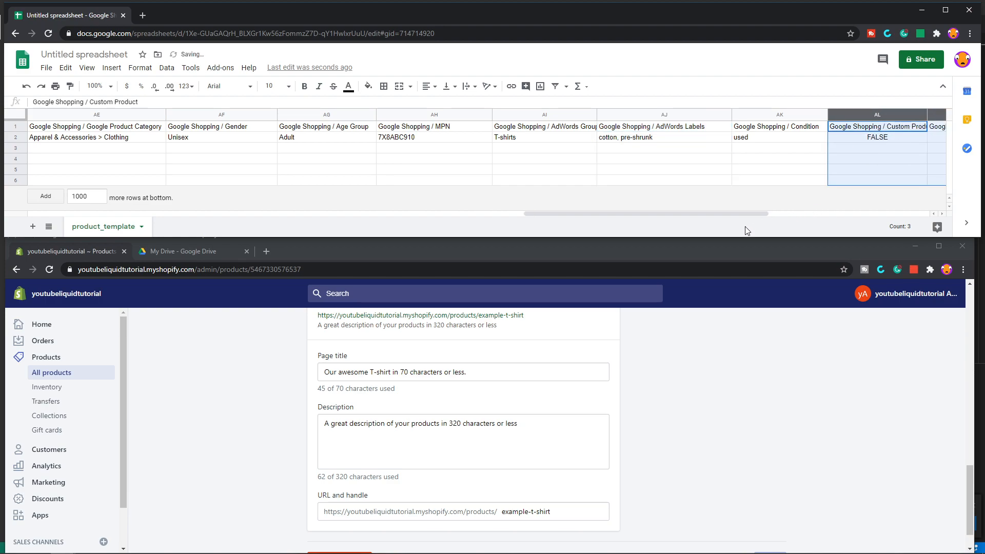
pyautogui.moveTo(745, 215); pyautogui.dragTo(806, 215)
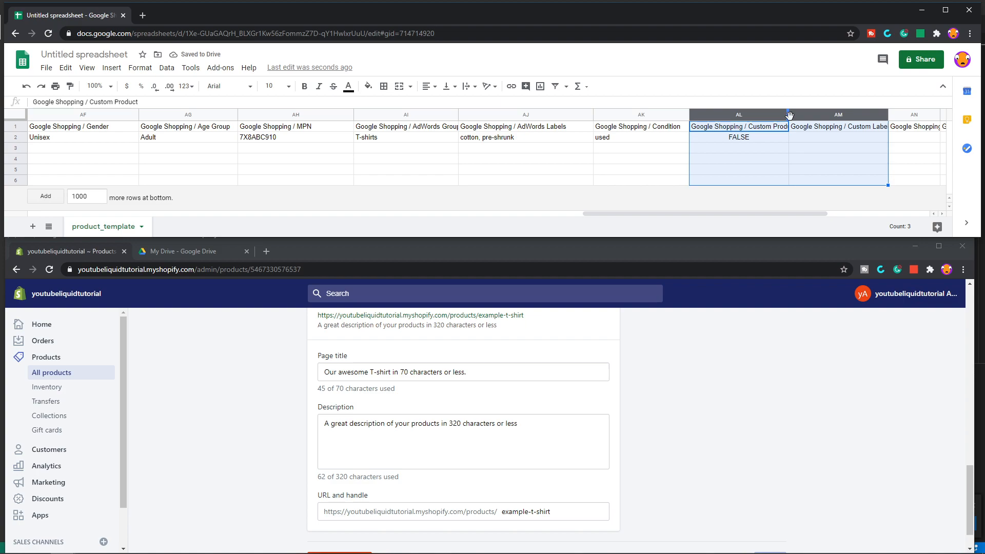
pyautogui.moveTo(788, 115); pyautogui.dragTo(829, 115)
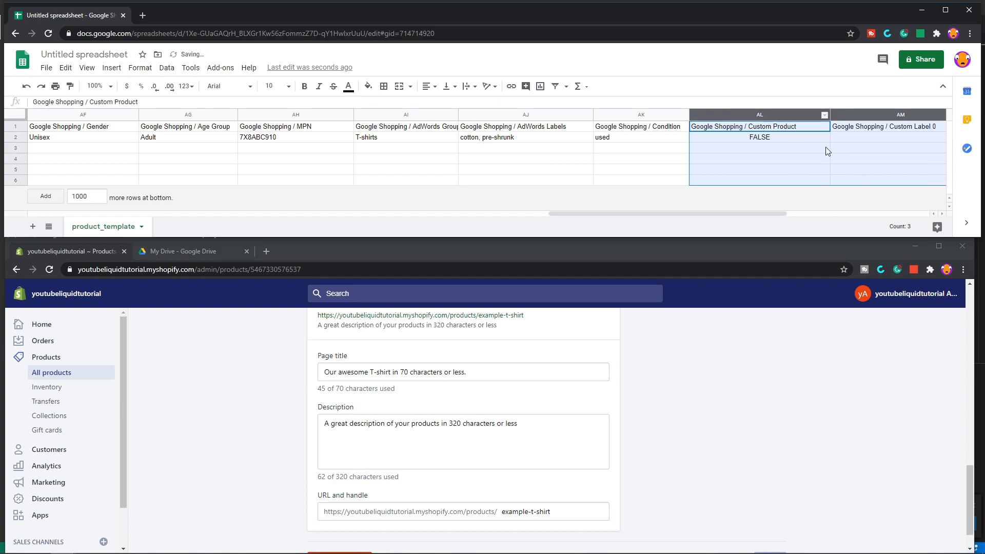
pyautogui.moveTo(763, 214); pyautogui.dragTo(829, 214)
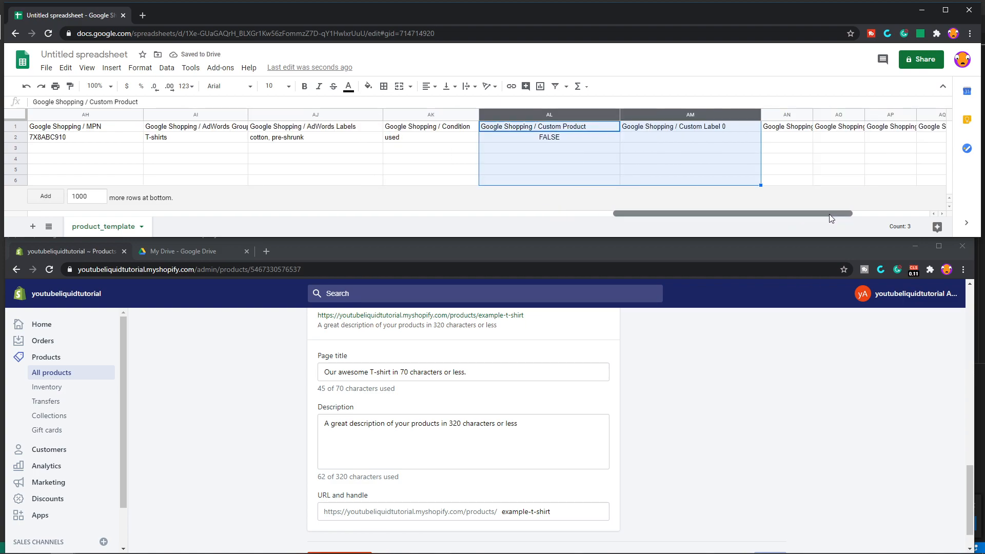
pyautogui.click(550, 141)
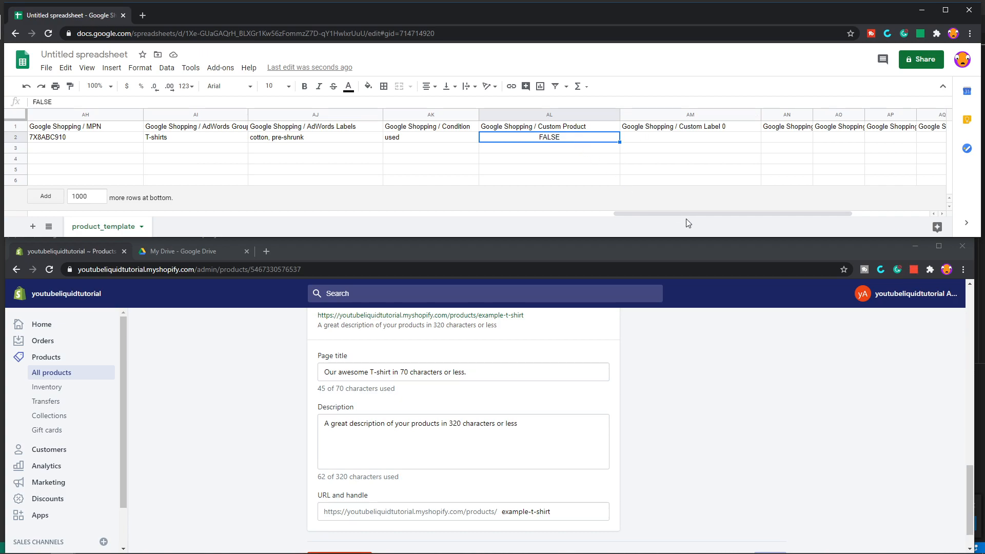
# Widen column AN, next to Custom Label 0, and review the remaining columns through Cost per item.
pyautogui.moveTo(700, 214); pyautogui.dragTo(748, 217)
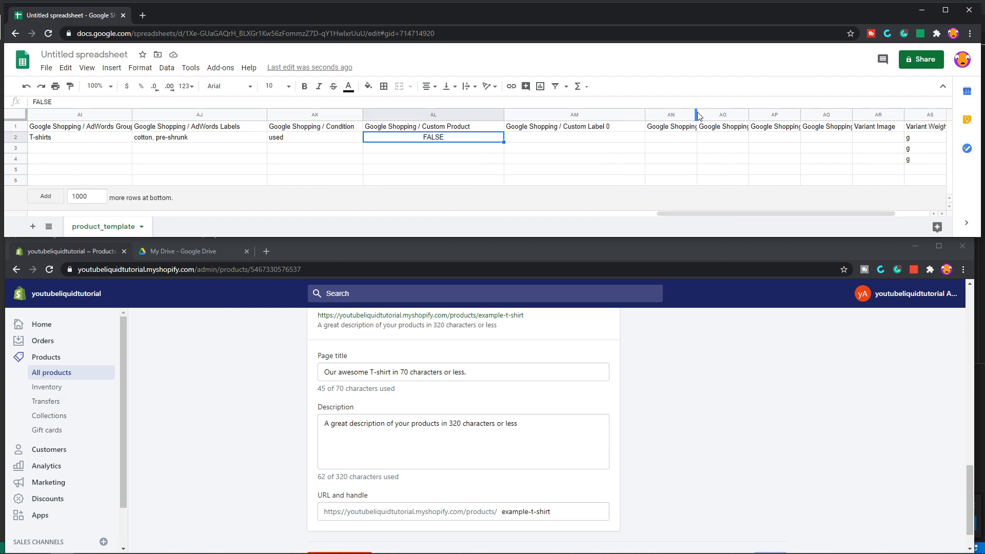
pyautogui.moveTo(696, 112); pyautogui.dragTo(731, 112)
pyautogui.moveTo(721, 214); pyautogui.dragTo(802, 213)
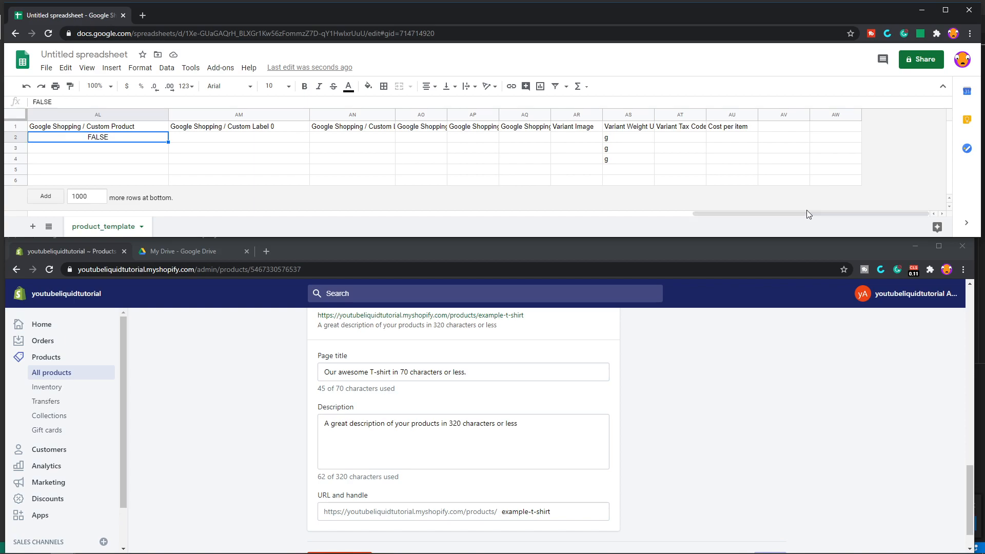
# Try to copy the example product's rows 2 to 4 and paste them into row 5.
pyautogui.moveTo(807, 210); pyautogui.dragTo(72, 238)
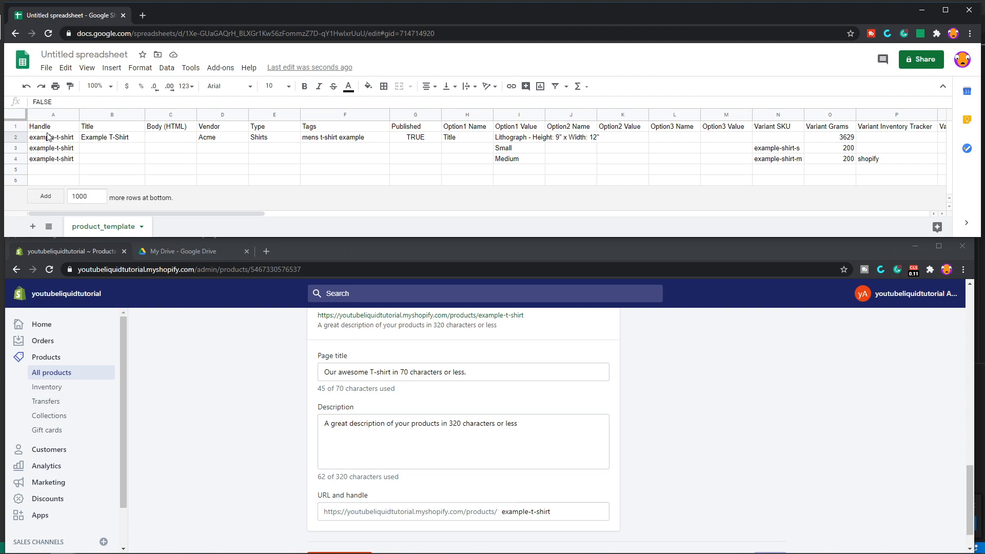
pyautogui.moveTo(21, 138)
pyautogui.mouseDown()
pyautogui.moveTo(23, 165)
pyautogui.moveTo(22, 155)
pyautogui.mouseUp()
pyautogui.rightClick(22, 155)
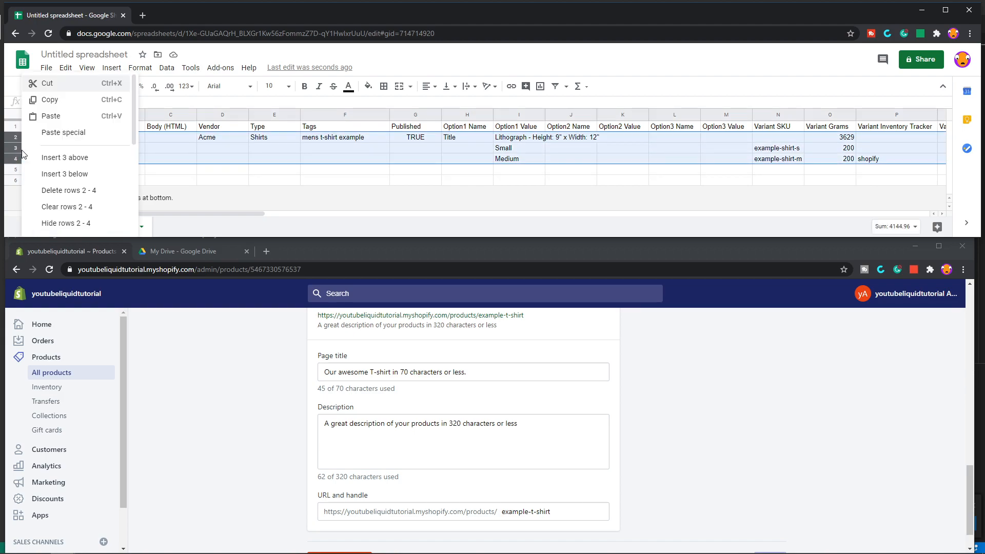
pyautogui.click(50, 100)
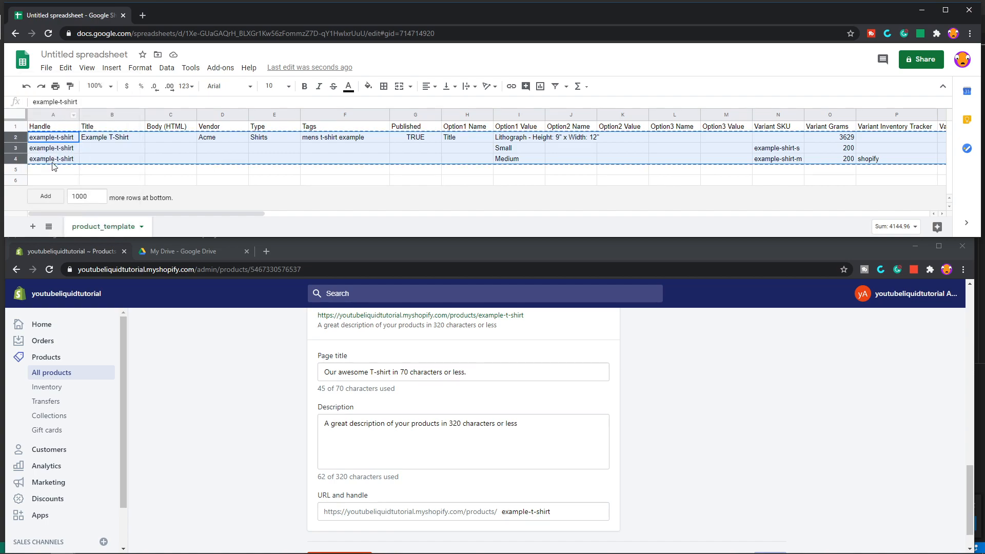
pyautogui.click(51, 171)
pyautogui.rightClick(51, 173)
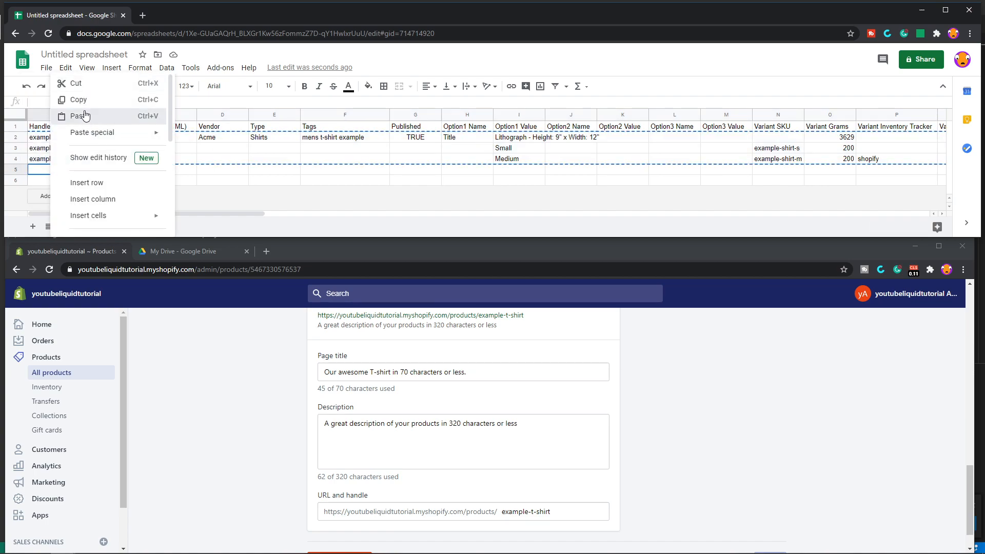
pyautogui.click(79, 116)
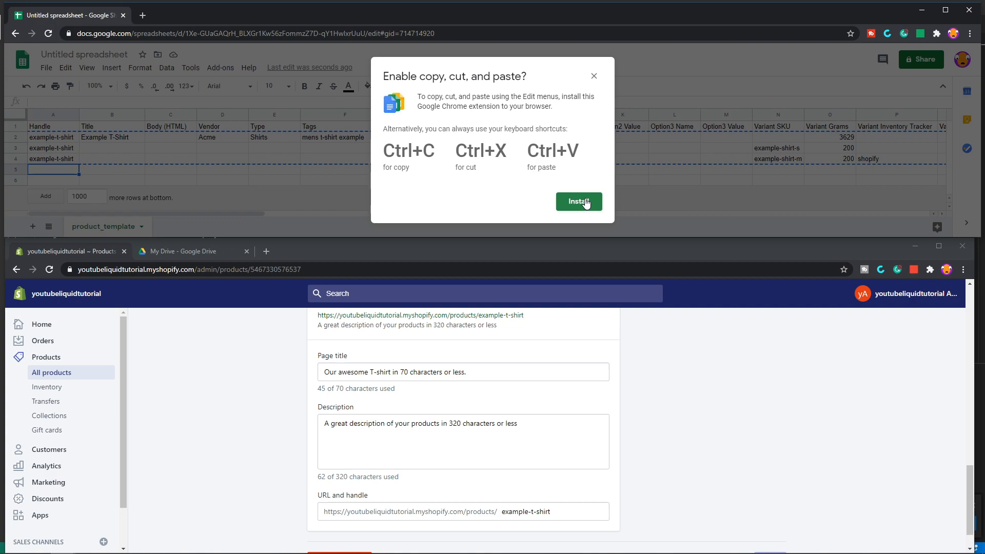
pyautogui.click(594, 76)
# Duplicate the example product's rows 2 to 4 into rows 5 to 7.
pyautogui.moveTo(15, 137)
pyautogui.mouseDown()
pyautogui.moveTo(14, 158)
pyautogui.moveTo(53, 151)
pyautogui.moveTo(53, 162)
pyautogui.moveTo(15, 155)
pyautogui.mouseUp()
pyautogui.click(65, 149)
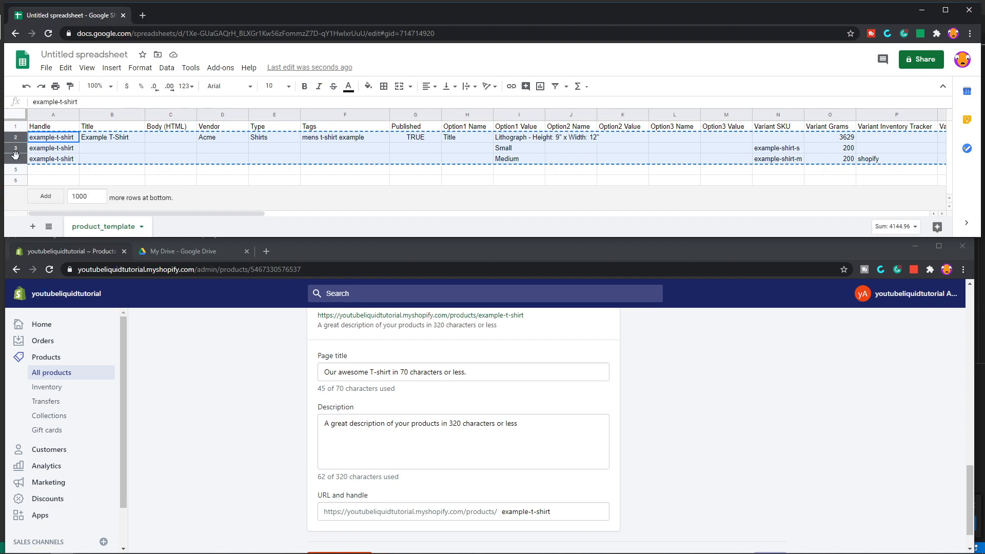
pyautogui.click(62, 169)
pyautogui.hotkey('ctrl', 'v')
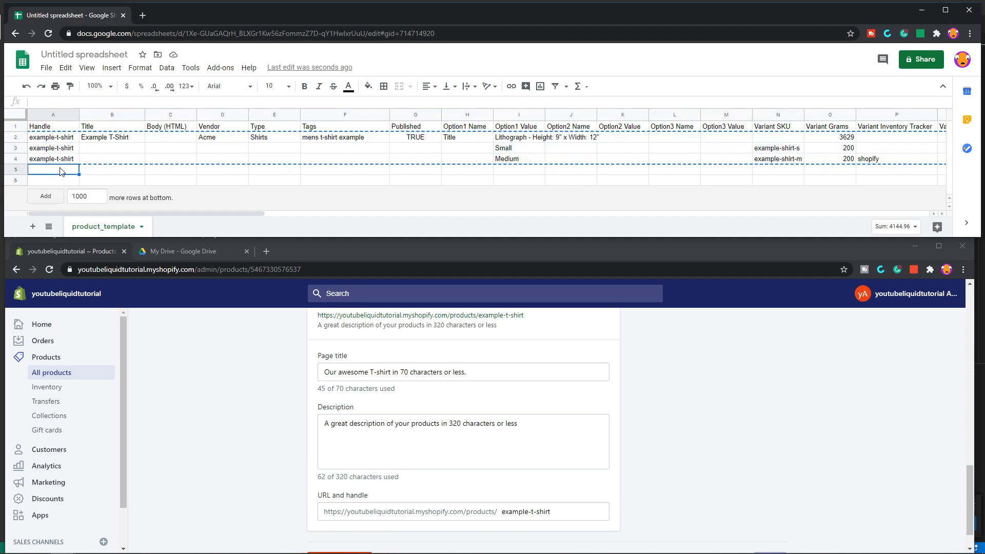
# In row 5, set the Title to Example T-Shirt 2 and the Vendor to Acme123.
pyautogui.click(101, 170)
pyautogui.doubleClick(112, 172)
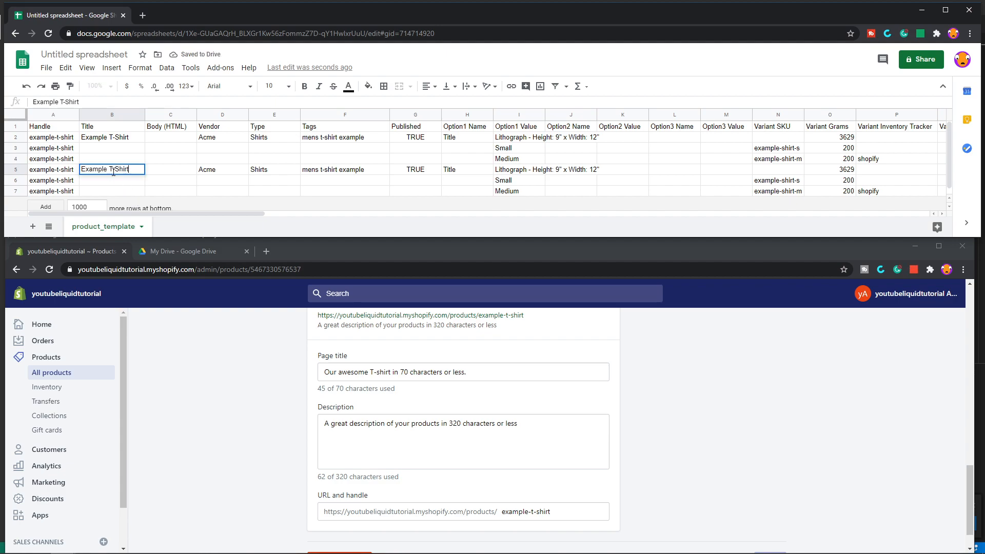
pyautogui.write('2')
pyautogui.click(214, 173)
pyautogui.write('Acme')
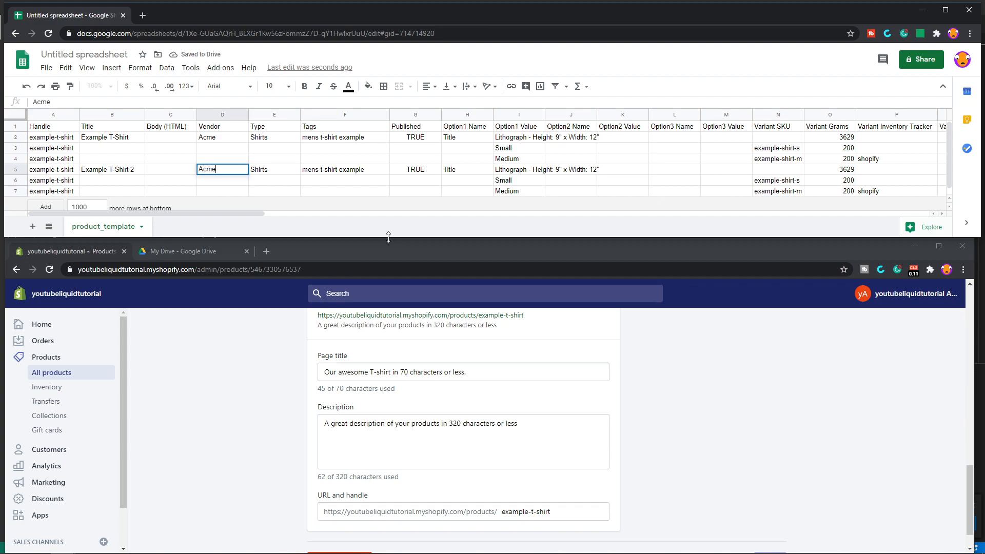
pyautogui.press('Tab')
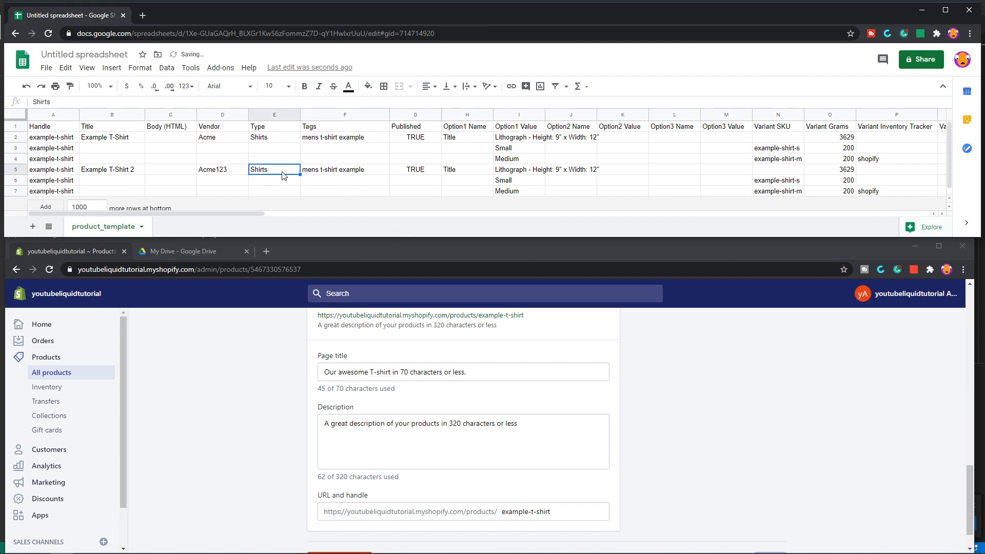
# Change the Title in row 5 to Example Golf 2.
pyautogui.click(129, 174)
pyautogui.doubleClick(128, 171)
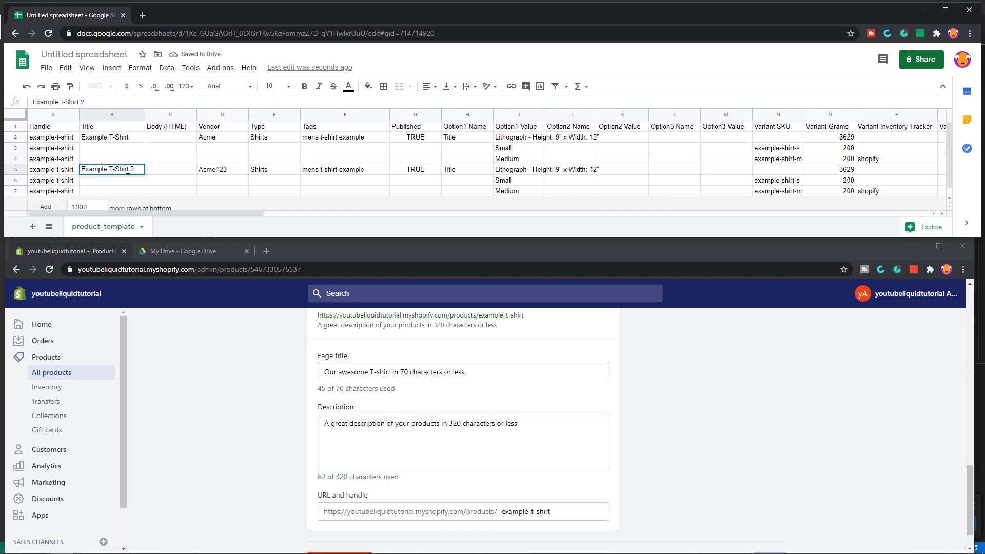
pyautogui.press('BackSpace')
pyautogui.press('BackSpace')
pyautogui.press('BackSpace')
pyautogui.press('BackSpace')
pyautogui.press('BackSpace')
pyautogui.press('Delete')
pyautogui.write('Golf')
# Set the Type in row 5 to Golf shirt.
pyautogui.click(274, 170)
pyautogui.write('Golf')
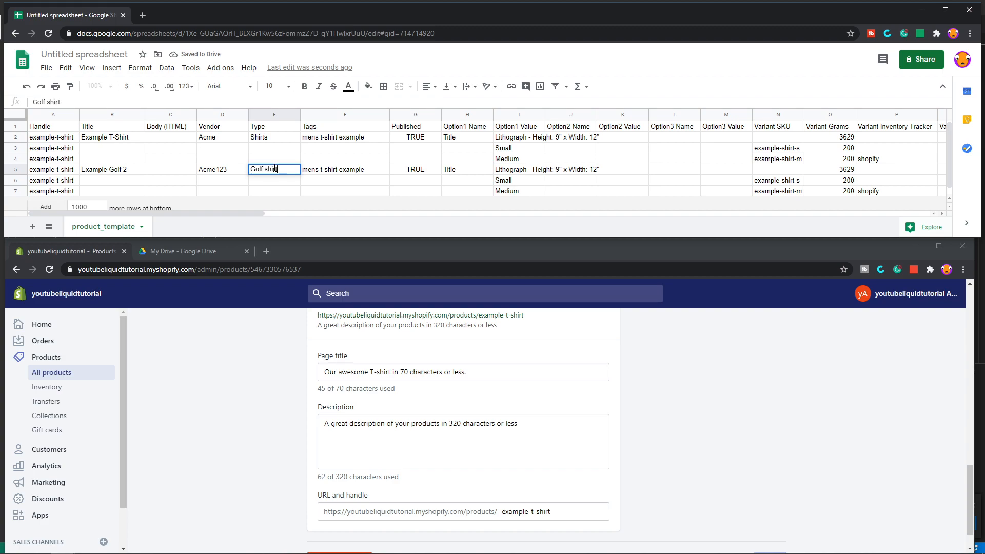
pyautogui.press('Return')
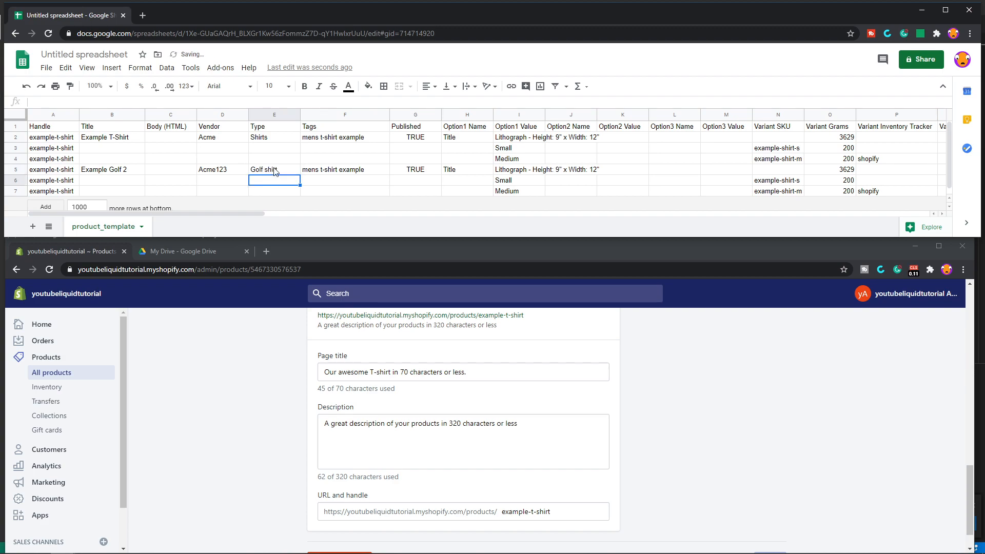
# Remove t-shirt from the Tags in row 5, leaving mens example.
pyautogui.click(321, 173)
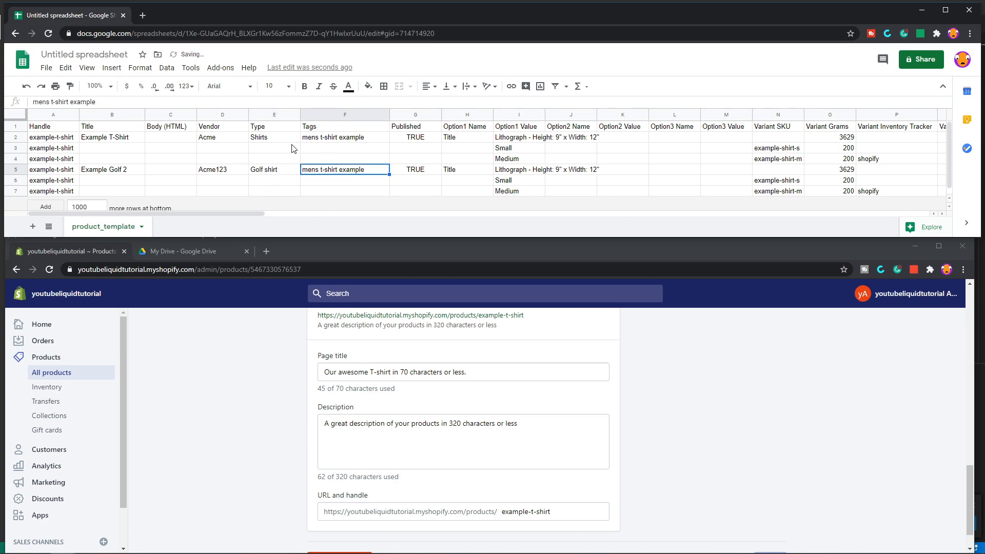
pyautogui.doubleClick(345, 175)
pyautogui.press('BackSpace')
pyautogui.press('BackSpace')
pyautogui.press('BackSpace')
pyautogui.press('BackSpace')
pyautogui.press('BackSpace')
pyautogui.press('BackSpace')
pyautogui.press('BackSpace')
pyautogui.press('BackSpace')
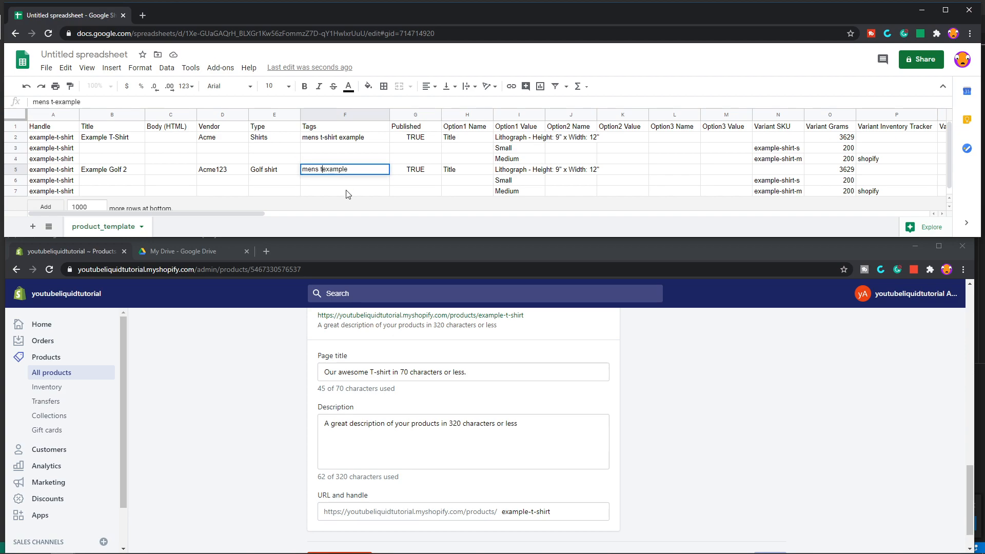
pyautogui.press('Return')
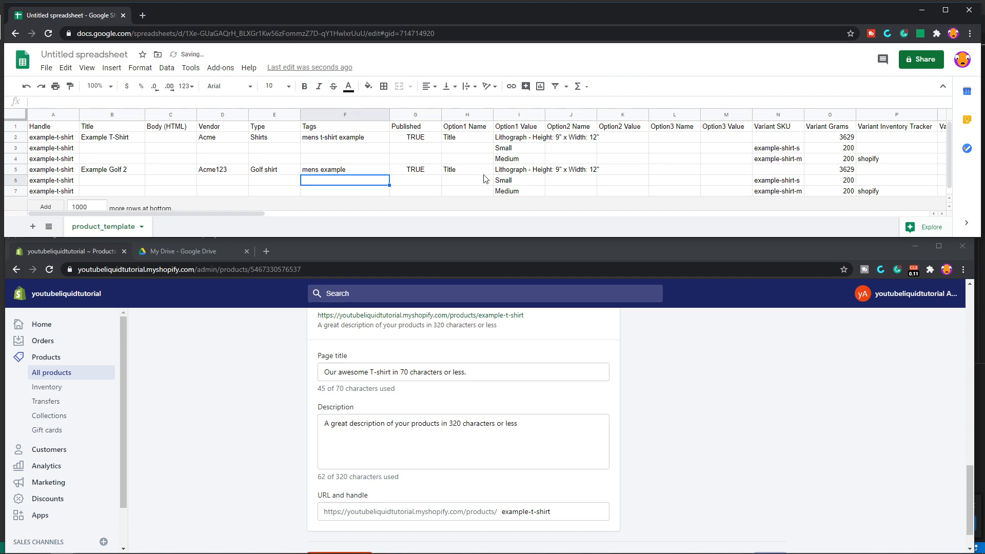
# Set the Option1 Value in row 5 to Large.
pyautogui.click(512, 173)
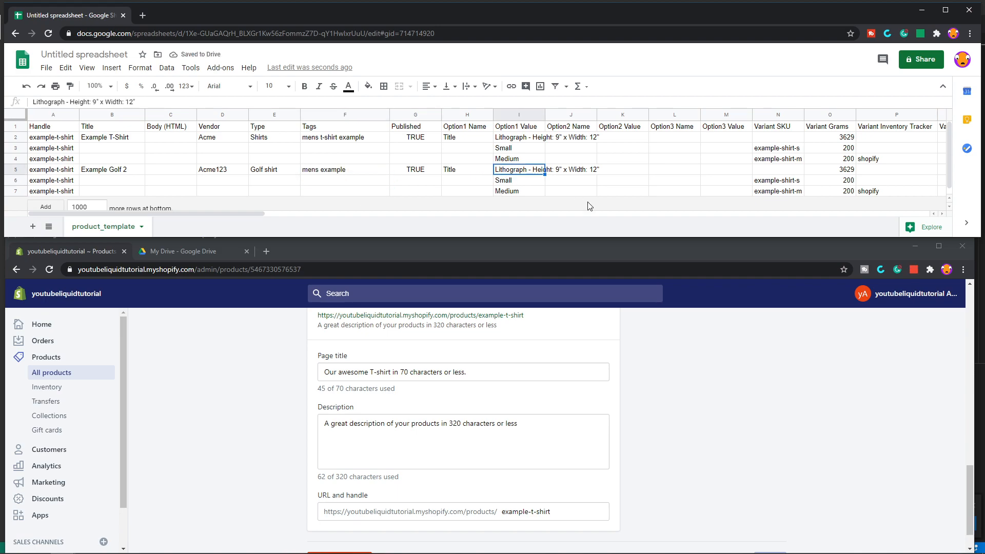
pyautogui.write('Large')
pyautogui.press('Return')
pyautogui.click(579, 173)
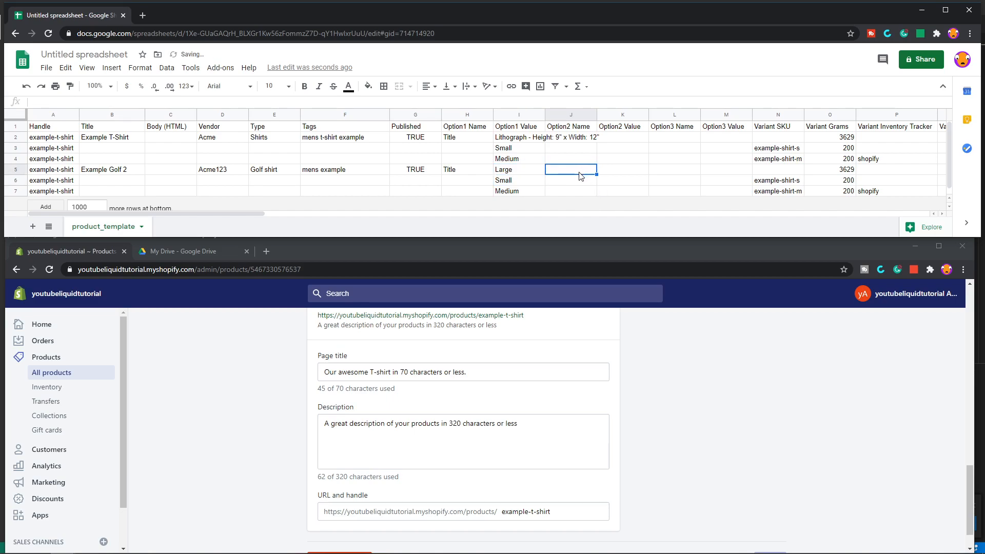
# Change the Variant SKU to example-golfshirt-s in row 6 and example-golfshirt-m in row 7.
pyautogui.click(784, 182)
pyautogui.doubleClick(784, 182)
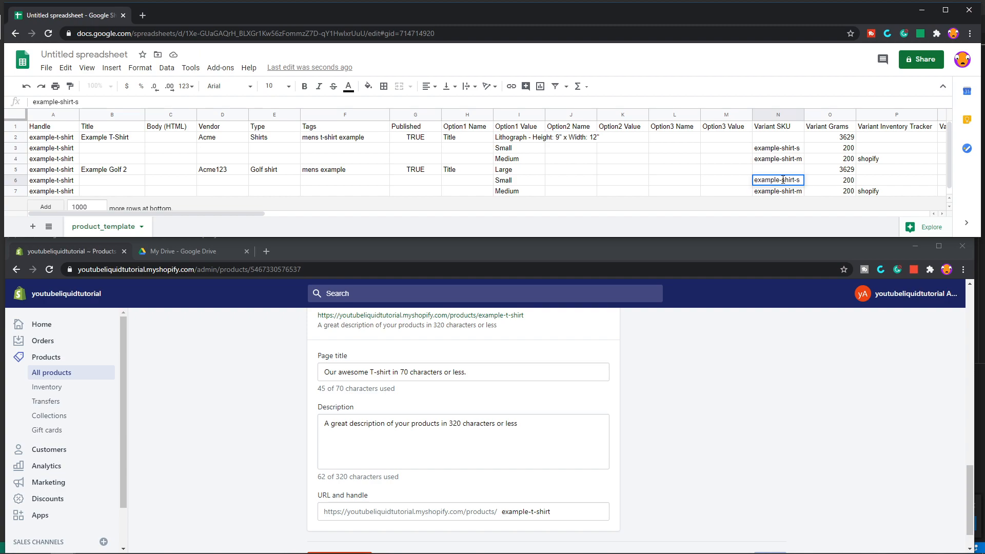
pyautogui.write('golf')
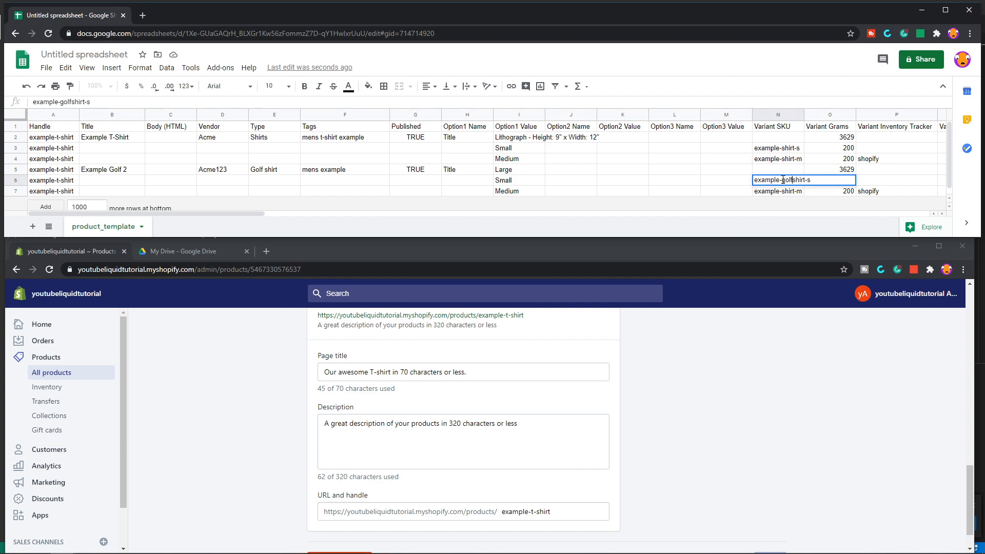
pyautogui.press('Return')
pyautogui.doubleClick(783, 191)
pyautogui.write('gol')
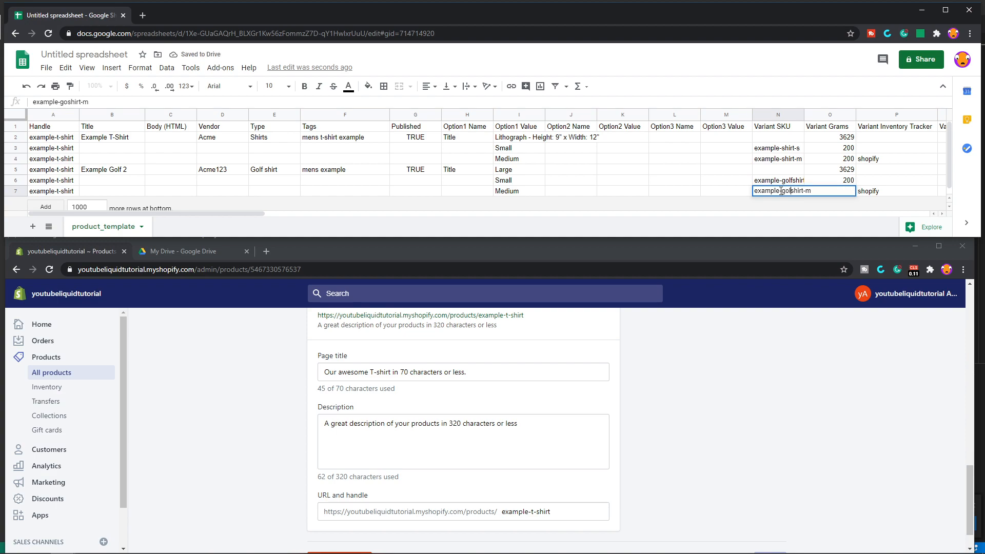
pyautogui.write('f')
pyautogui.press('Tab')
# Set the Variant Price in row 7 to 29.
pyautogui.press('Tab')
pyautogui.press('Tab')
pyautogui.press('Tab')
pyautogui.press('Tab')
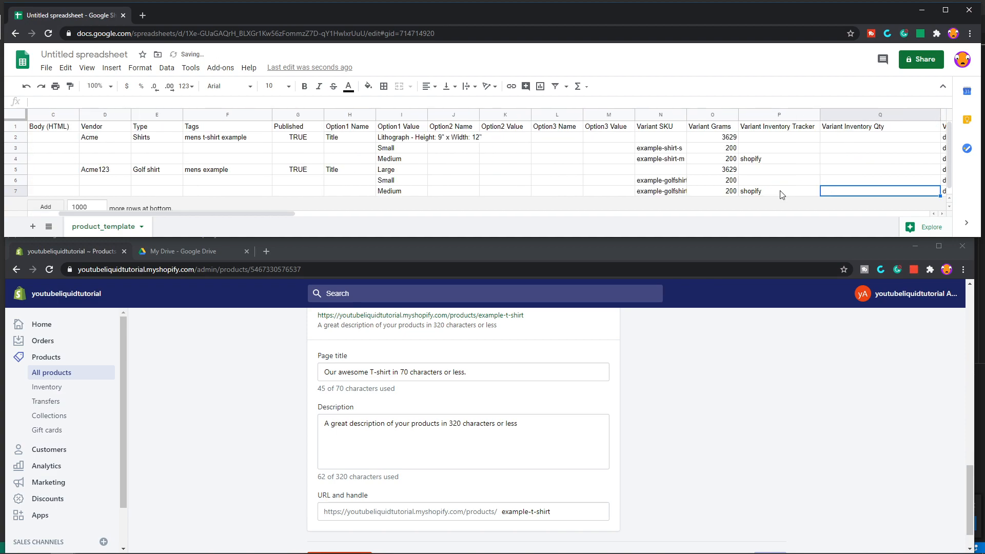
pyautogui.press('Tab')
pyautogui.press('Tab')
pyautogui.hotkey('shift', 'Tab')
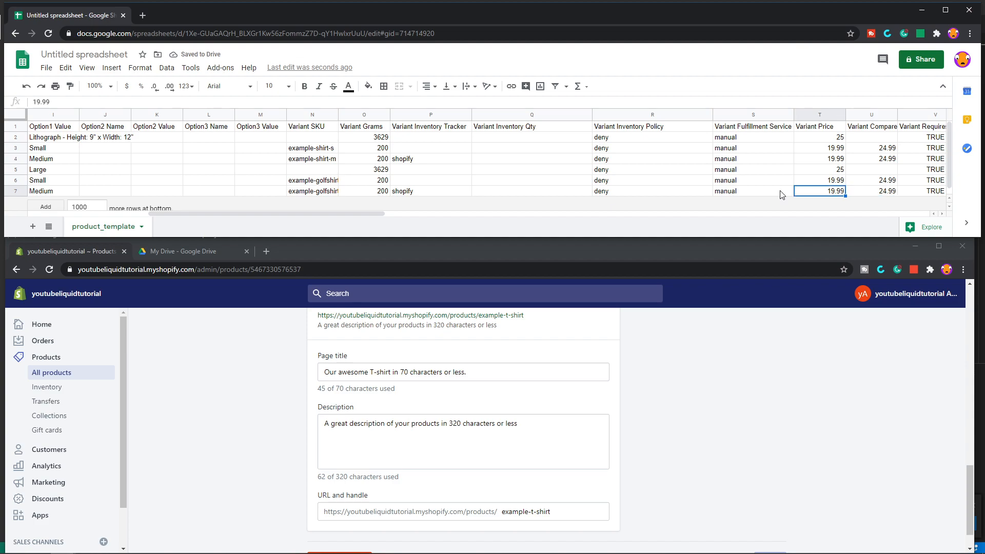
pyautogui.write('25')
pyautogui.press('BackSpace')
pyautogui.write('9')
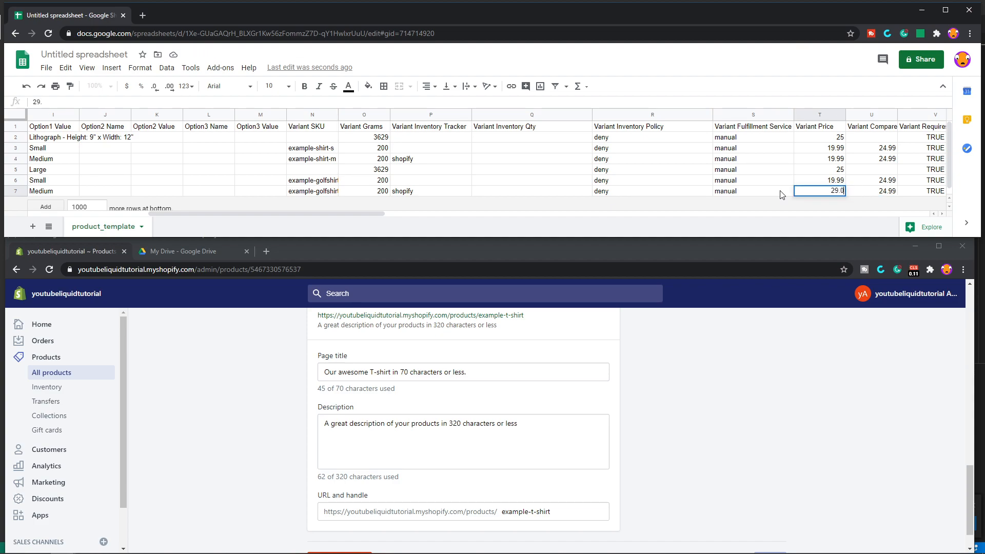
# Set the Variant Price of the small golf shirt variant in row 6 to 29.
pyautogui.press('Up')
pyautogui.write('2')
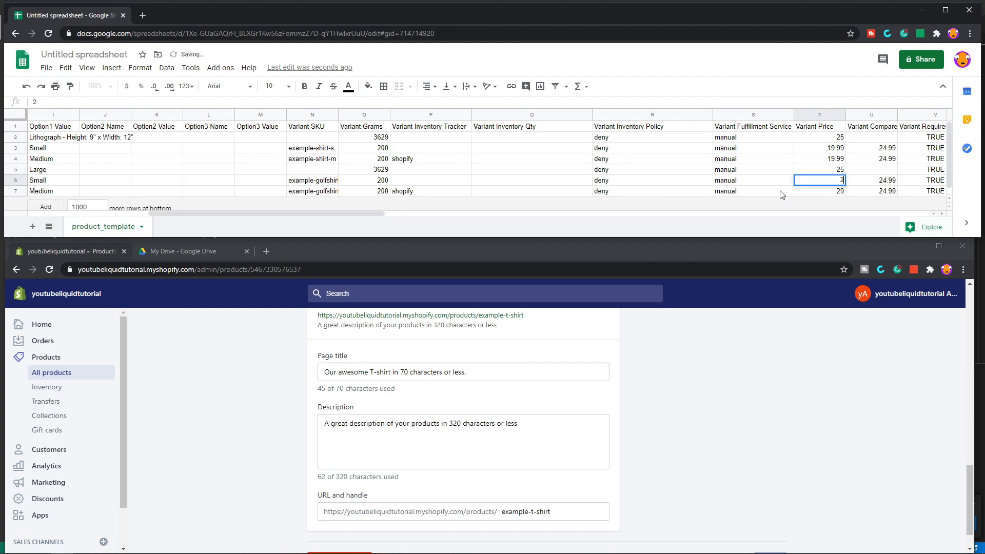
pyautogui.write('9.')
pyautogui.press('Return')
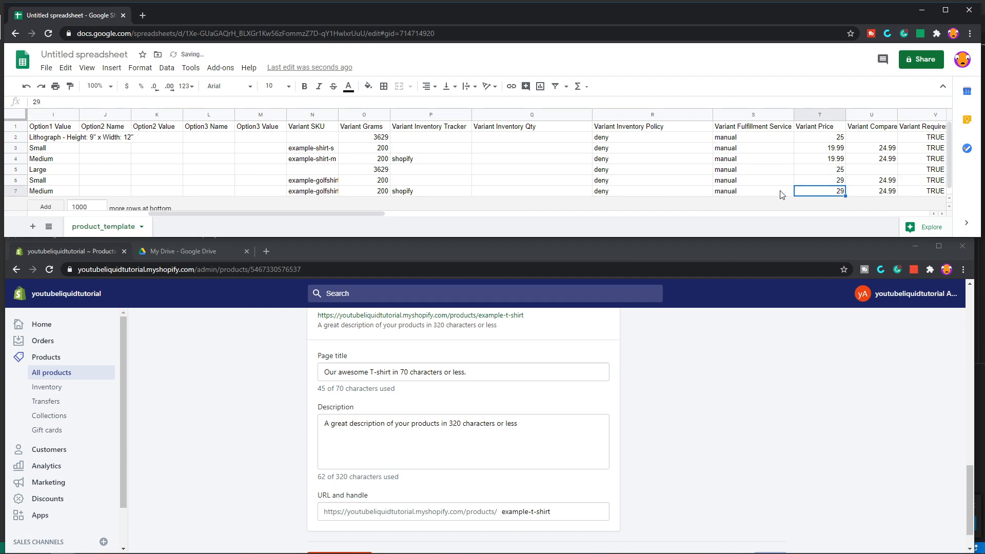
# Set the Variant Price of the large golf shirt variant in row 5 to 12.99.
pyautogui.press('Right')
pyautogui.press('Up')
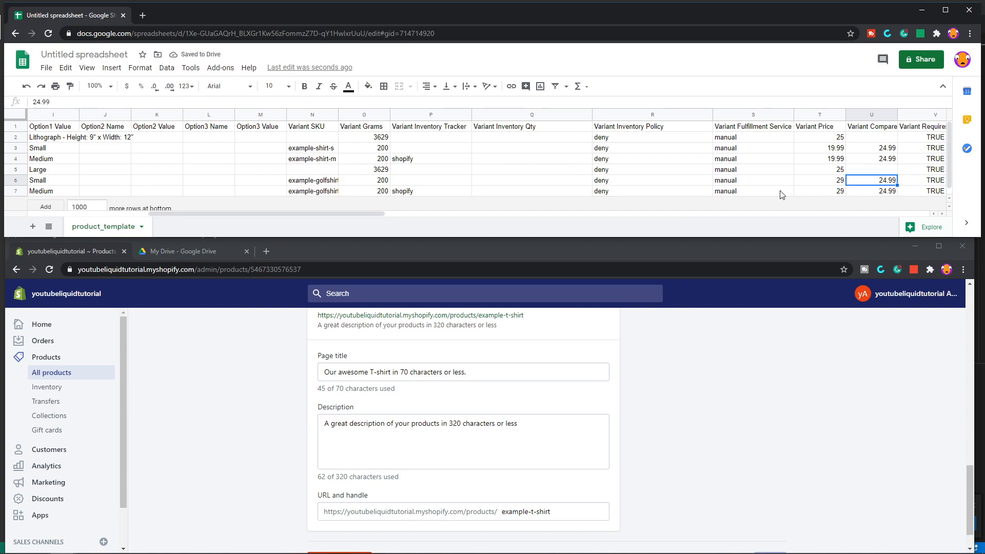
pyautogui.press('Left')
pyautogui.press('Up')
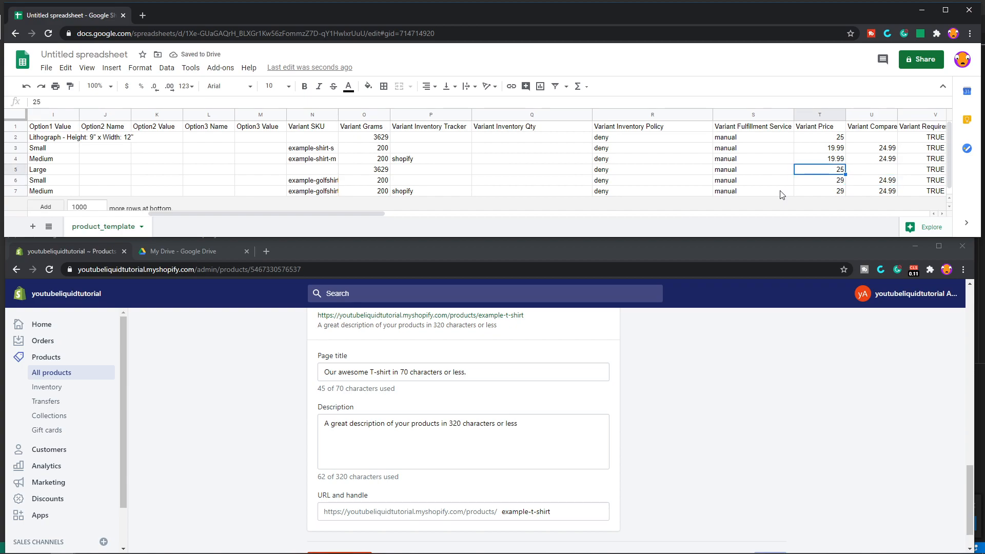
pyautogui.write('12.99')
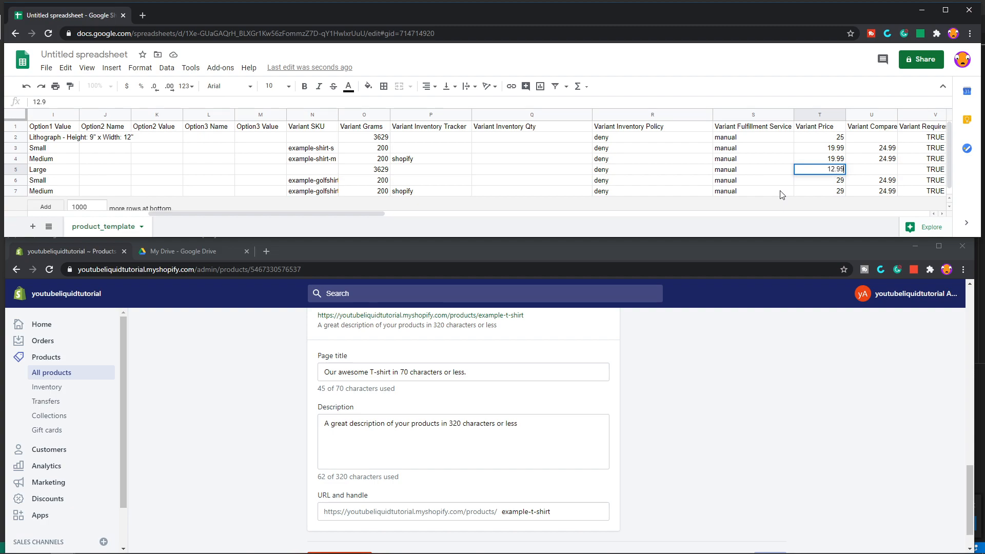
pyautogui.press('Return')
# Set the Variant Compare At Price to 12.99 in rows 6 and 7.
pyautogui.press('Right')
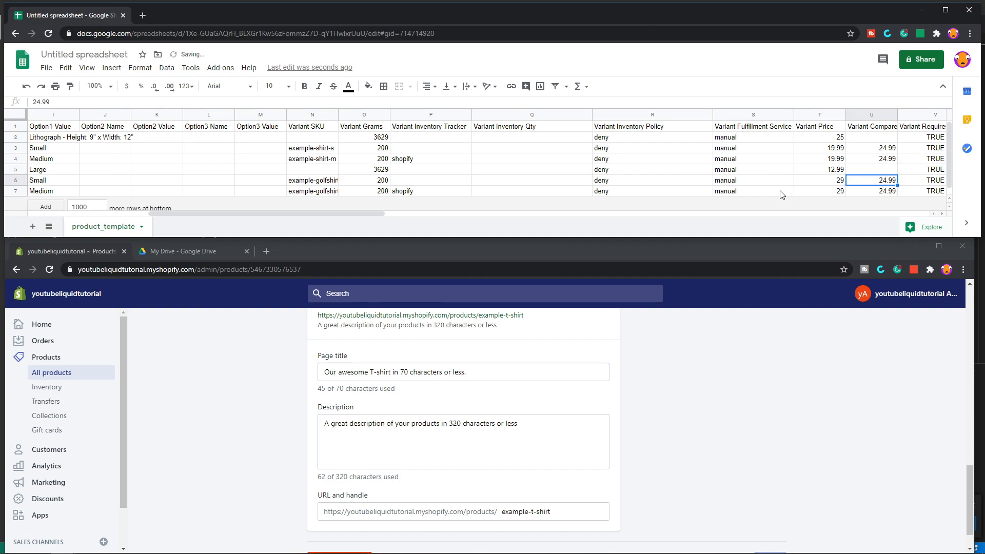
pyautogui.write('1')
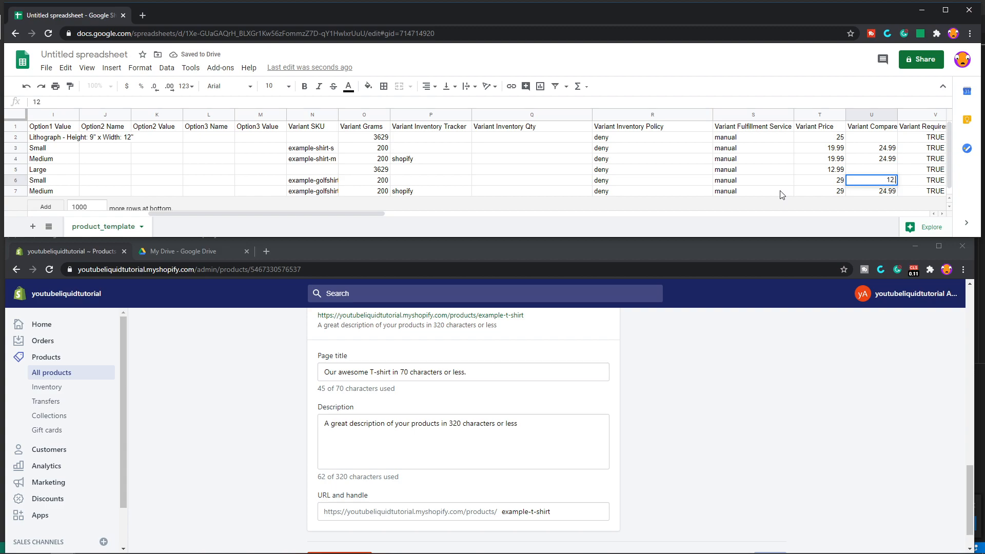
pyautogui.press('Return')
pyautogui.write('12')
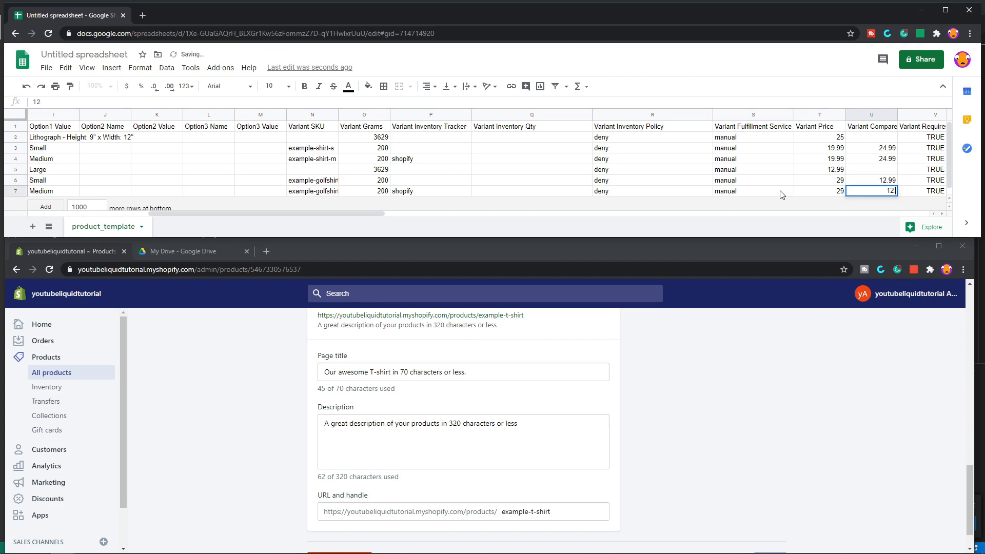
pyautogui.write('.99')
pyautogui.press('Tab')
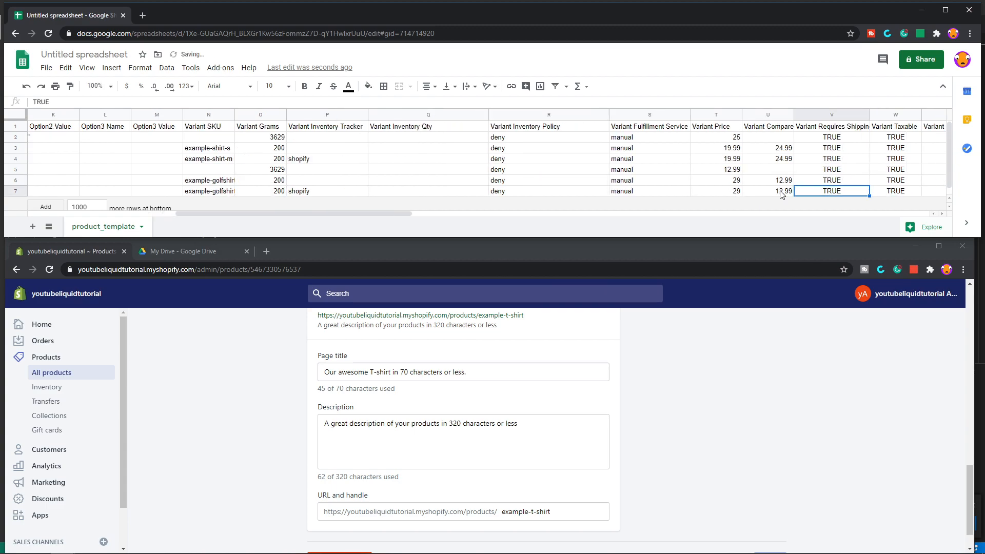
# Review the second product's remaining columns, from shipping and tax through image, SEO and Google Shopping to Cost per item.
pyautogui.press('Tab')
pyautogui.press('Tab')
pyautogui.press('Tab')
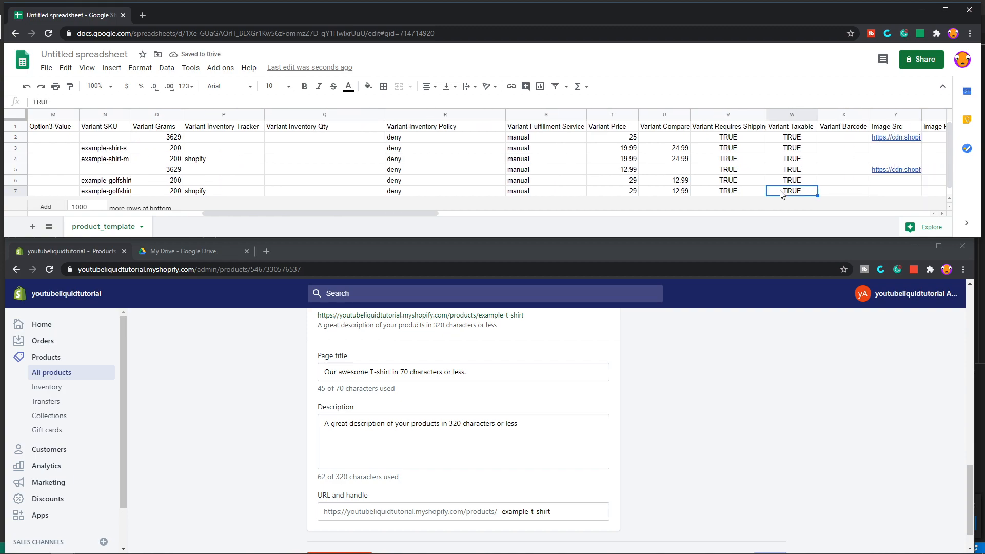
pyautogui.press('Tab')
pyautogui.press('Up')
pyautogui.press('Up')
pyautogui.write('1')
pyautogui.press('Left')
pyautogui.press('Left')
pyautogui.press('Right')
pyautogui.press('Right')
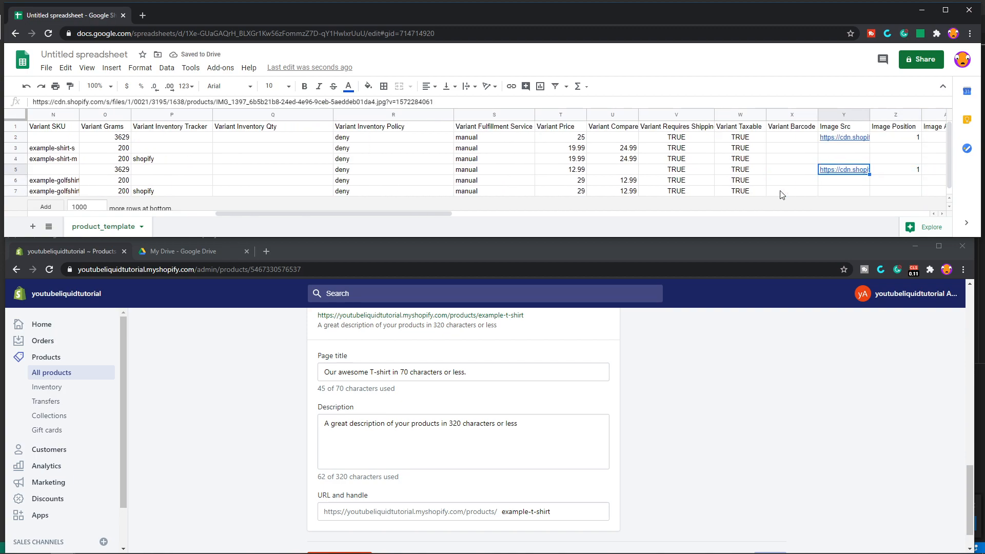
pyautogui.press('Tab')
pyautogui.press('Tab')
pyautogui.press('Tab')
pyautogui.press('Tab')
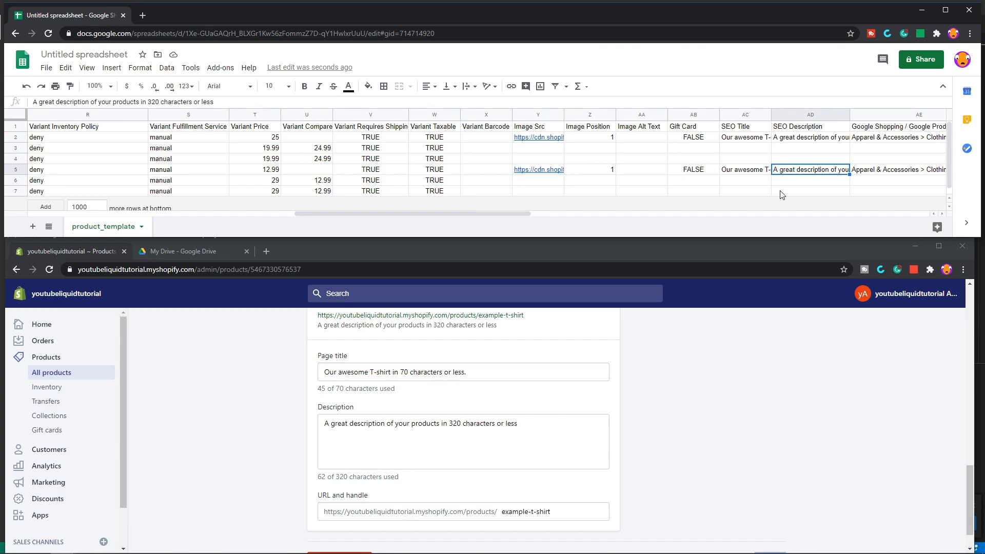
pyautogui.press('Tab')
pyautogui.press('Tab')
pyautogui.press('Tab')
pyautogui.press('Tab')
pyautogui.press('Tab')
pyautogui.press('Tab')
pyautogui.press('Tab')
pyautogui.press('Tab')
pyautogui.press('Tab')
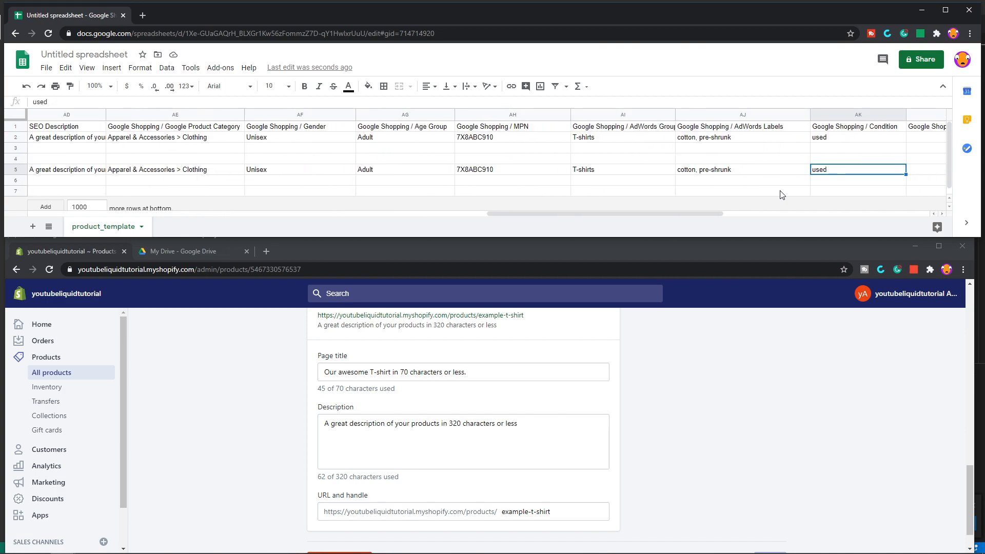
pyautogui.press('Tab')
pyautogui.press('Tab')
pyautogui.press('Tab')
pyautogui.press('Tab')
pyautogui.press('Tab')
pyautogui.press('Tab')
pyautogui.press('Tab')
pyautogui.press('Tab')
pyautogui.press('Tab')
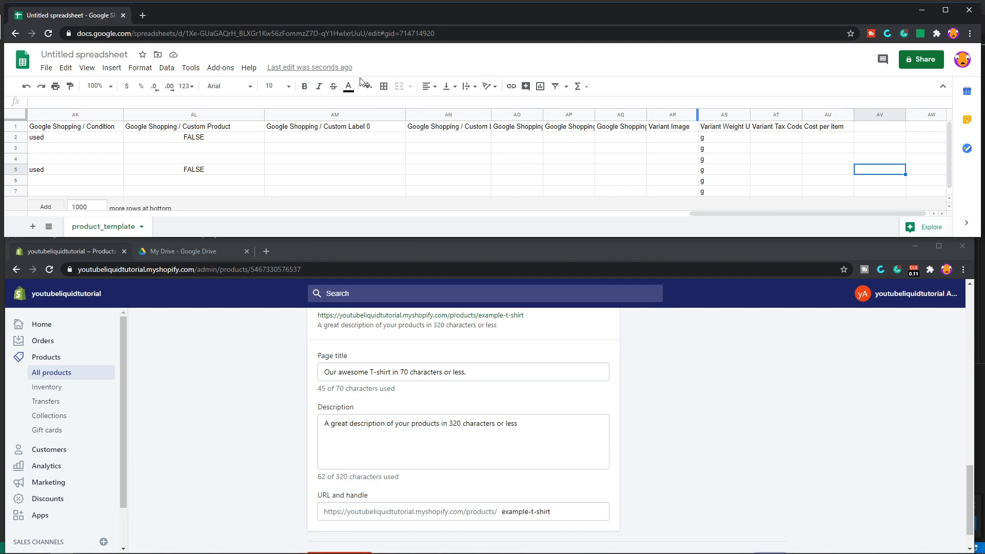
# Download the current sheet as a comma-separated values (.csv) file.
pyautogui.click(46, 67)
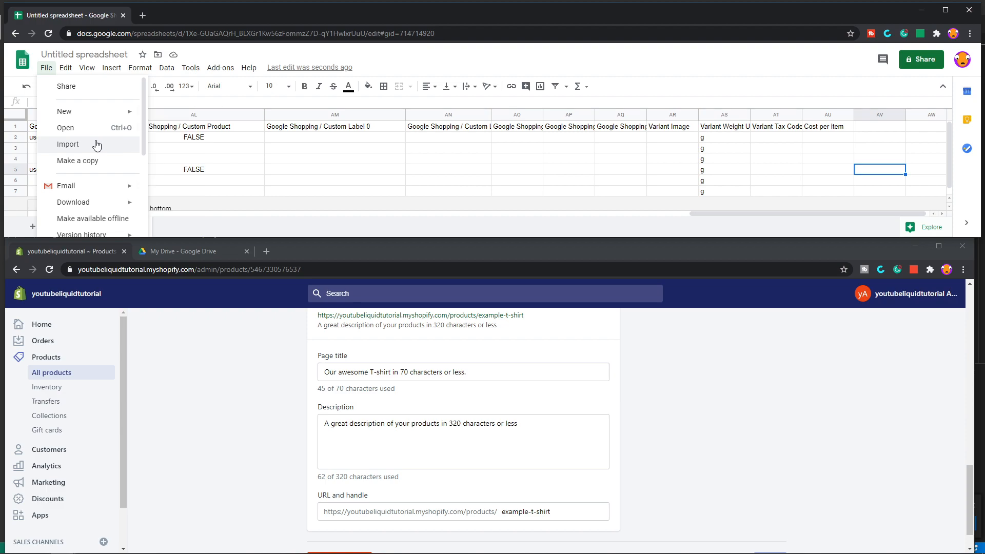
pyautogui.scroll(-1, 97, 146)
pyautogui.moveTo(94, 150)
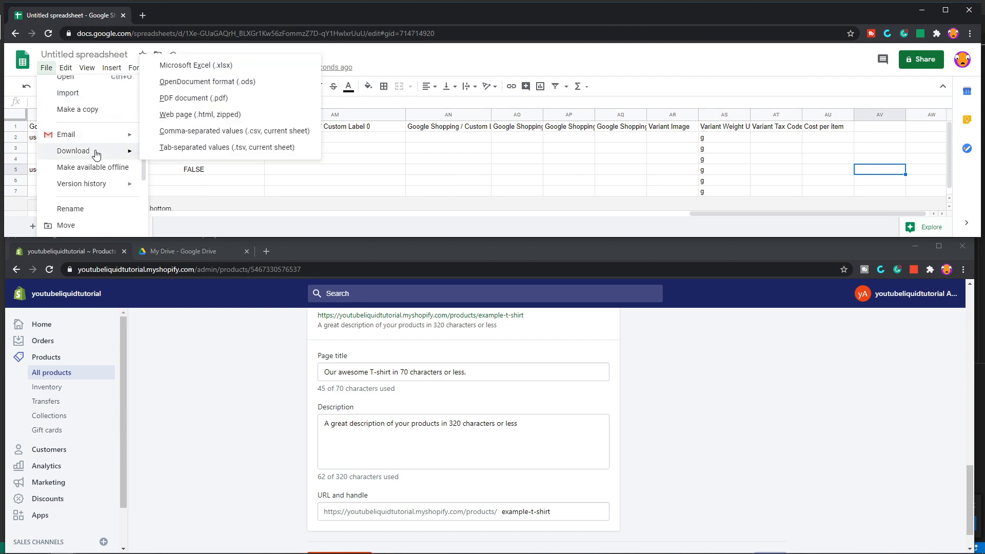
pyautogui.click(238, 137)
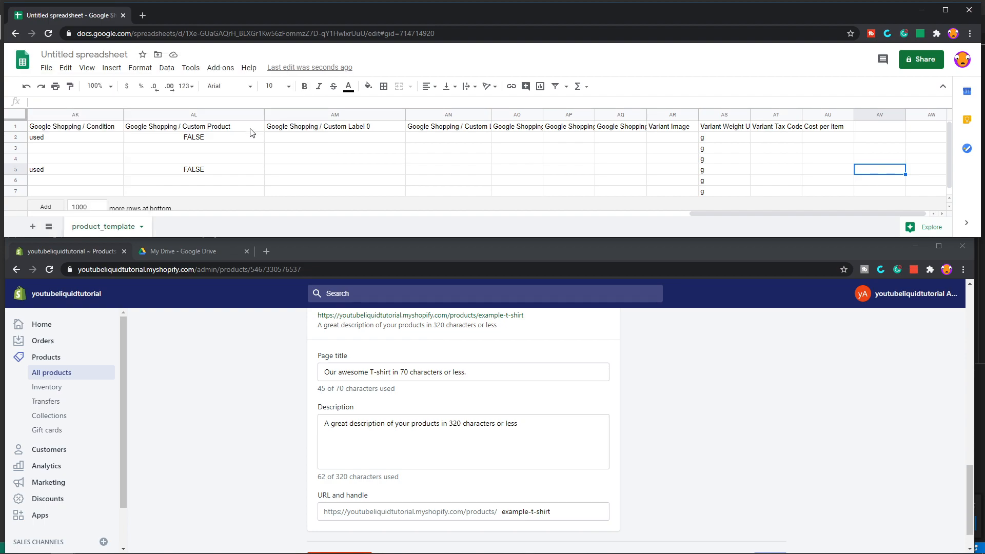
# Switch to the Shopify admin, go to the list of all products and start a product import by CSV.
pyautogui.scroll(5, 241, 402)
pyautogui.scroll(10, 243, 408)
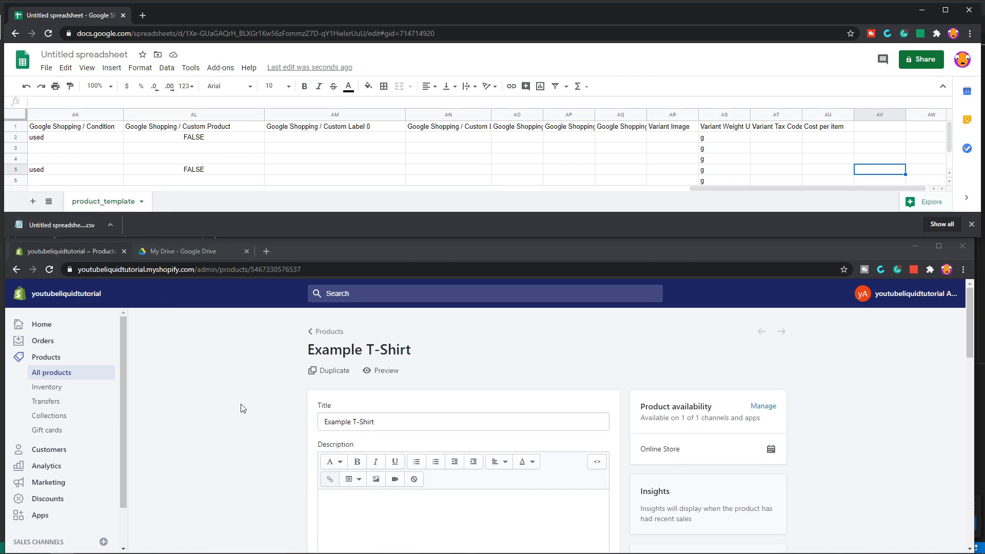
pyautogui.click(52, 373)
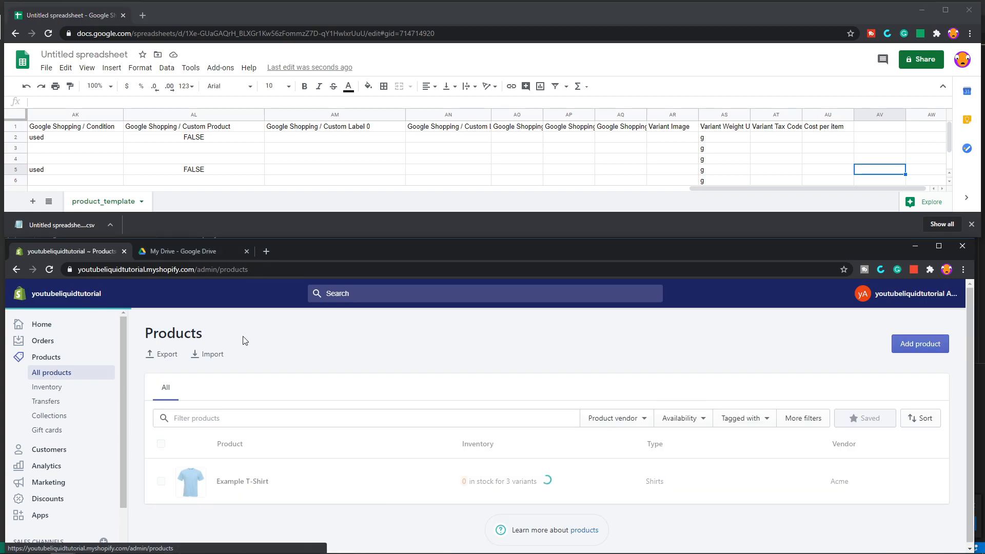
pyautogui.click(207, 354)
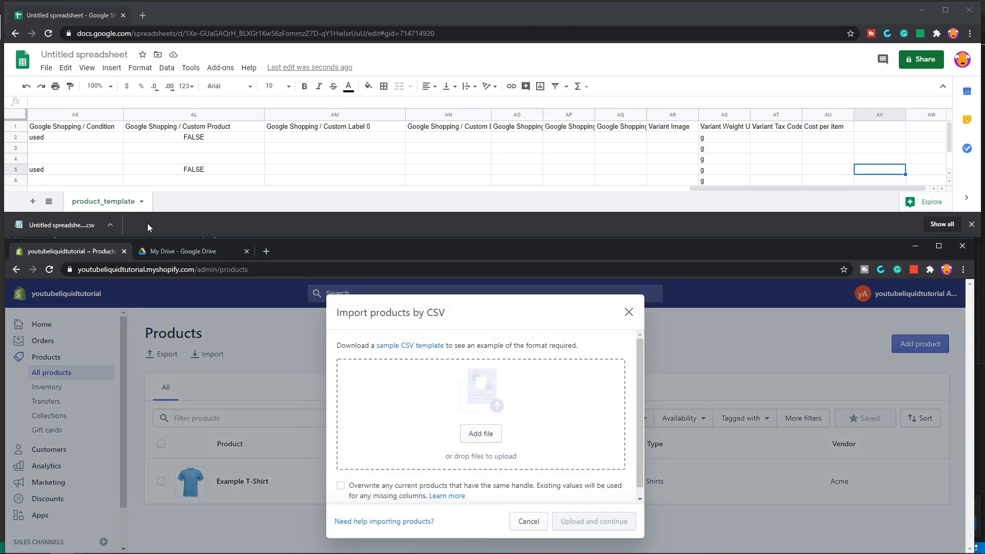
# Upload the downloaded Untitled spreadsheet - product_template.csv with overwriting of current products that have the same handle enabled.
pyautogui.moveTo(92, 226); pyautogui.dragTo(477, 439)
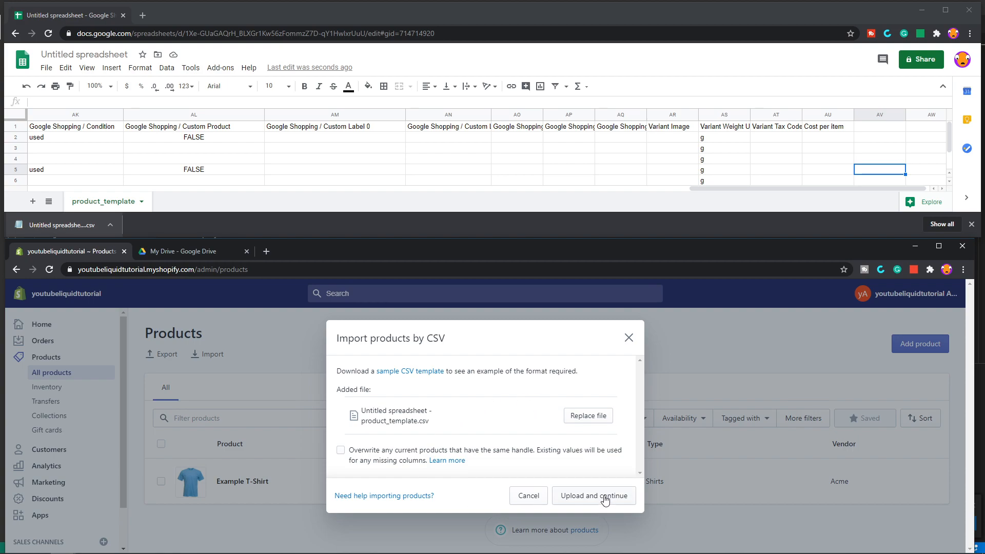
pyautogui.click(340, 452)
pyautogui.click(576, 499)
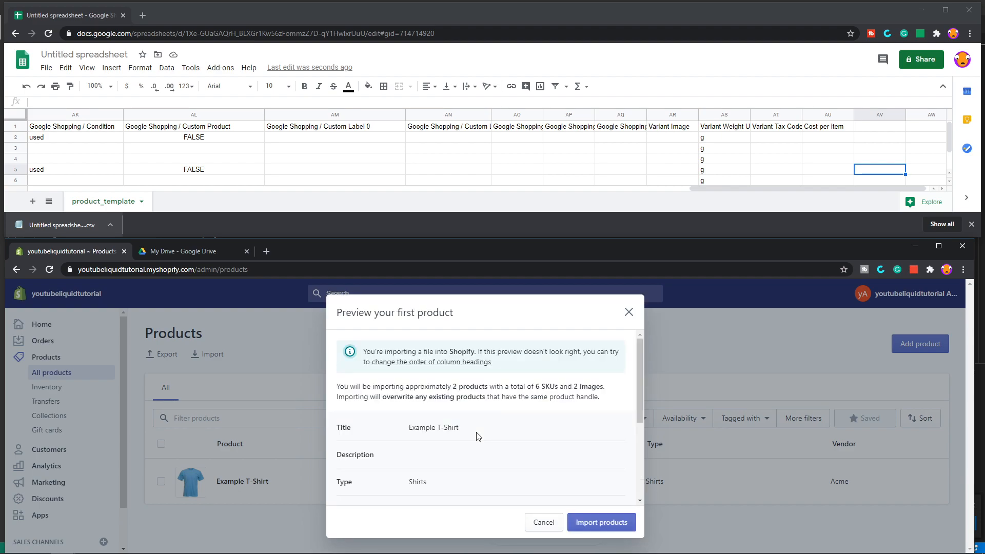
# Check the import preview's product details and variants, then import the products.
pyautogui.scroll(-3, 500, 439)
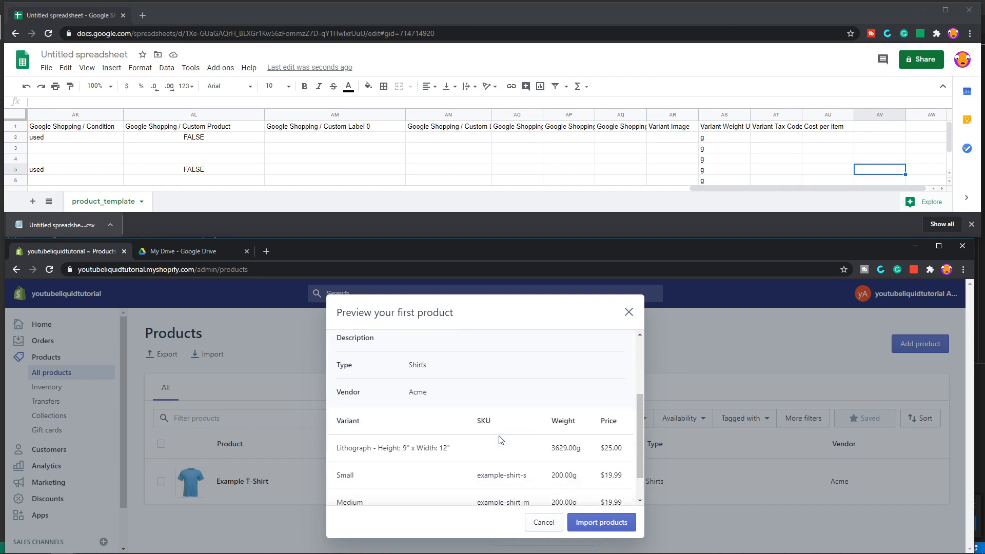
pyautogui.scroll(3, 500, 436)
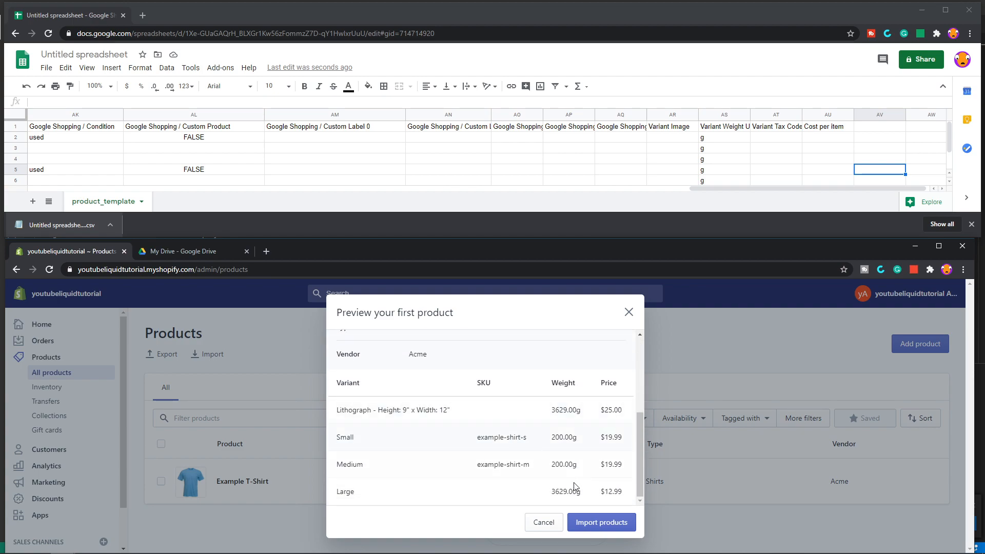
pyautogui.scroll(1, 555, 469)
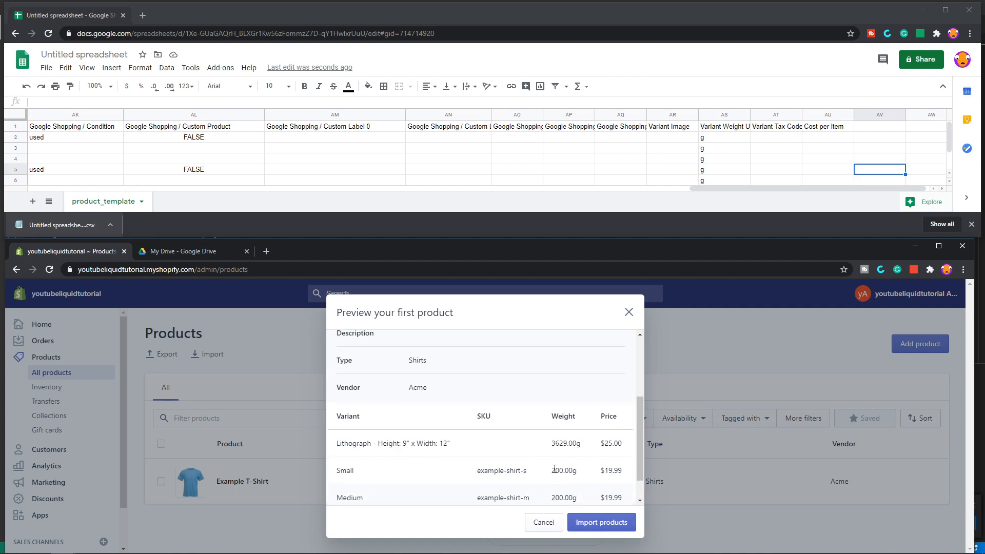
pyautogui.scroll(3, 555, 468)
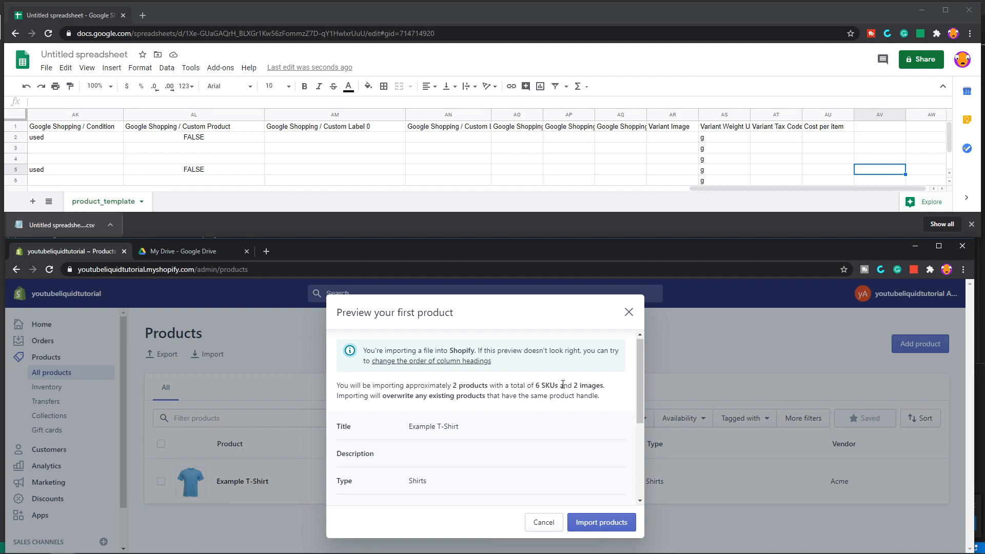
pyautogui.scroll(-5, 588, 386)
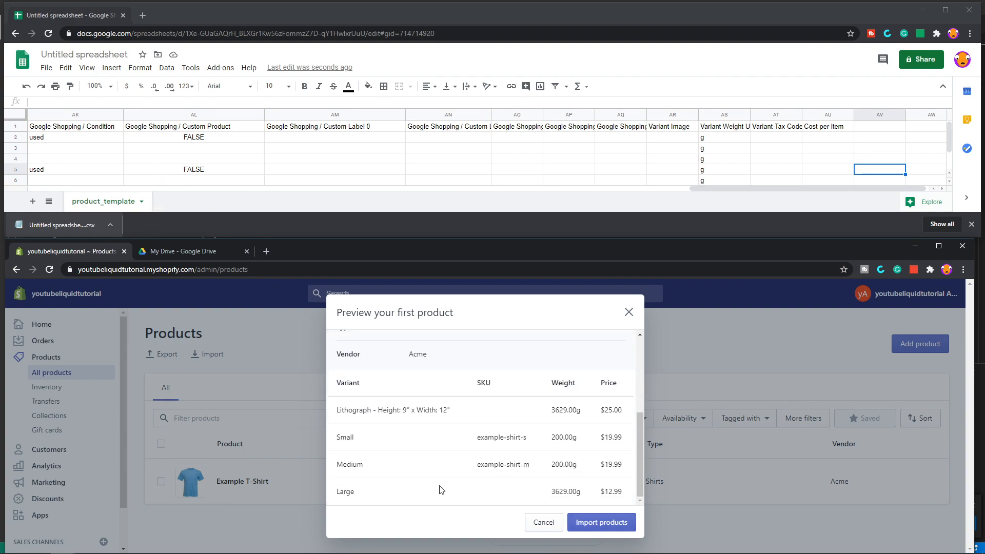
pyautogui.click(616, 523)
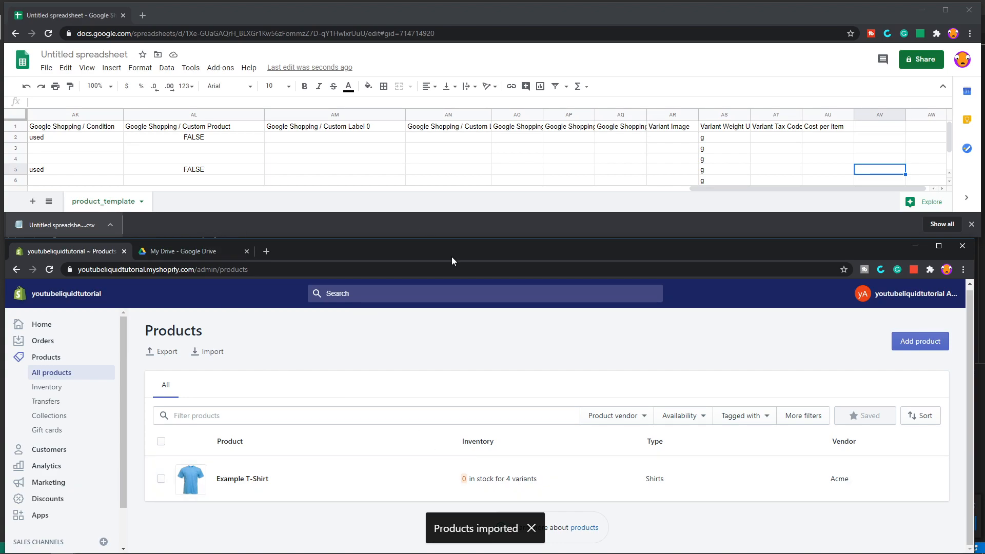
# Return to the spreadsheet and change the Handle in row 5 to example-golf-shirt.
pyautogui.moveTo(743, 188); pyautogui.dragTo(35, 201)
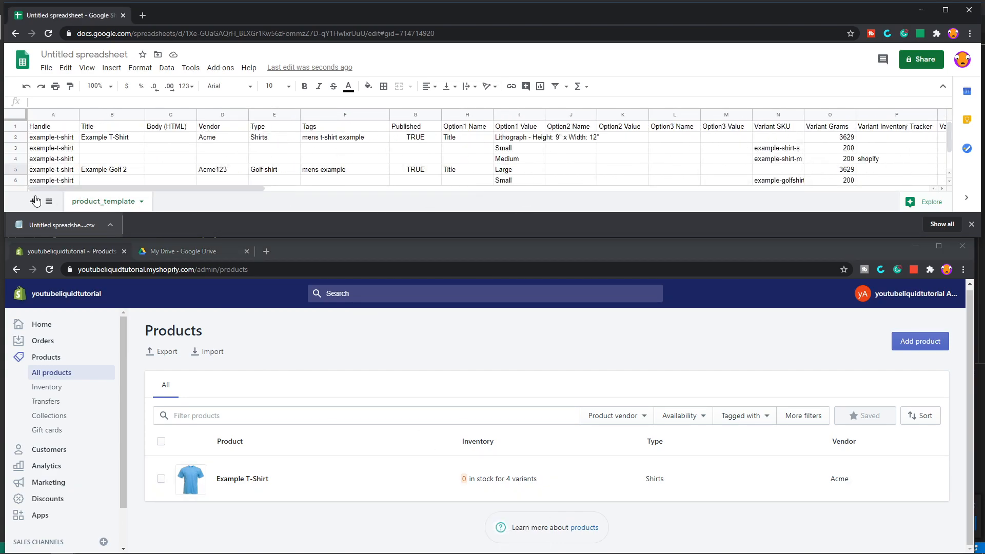
pyautogui.click(59, 173)
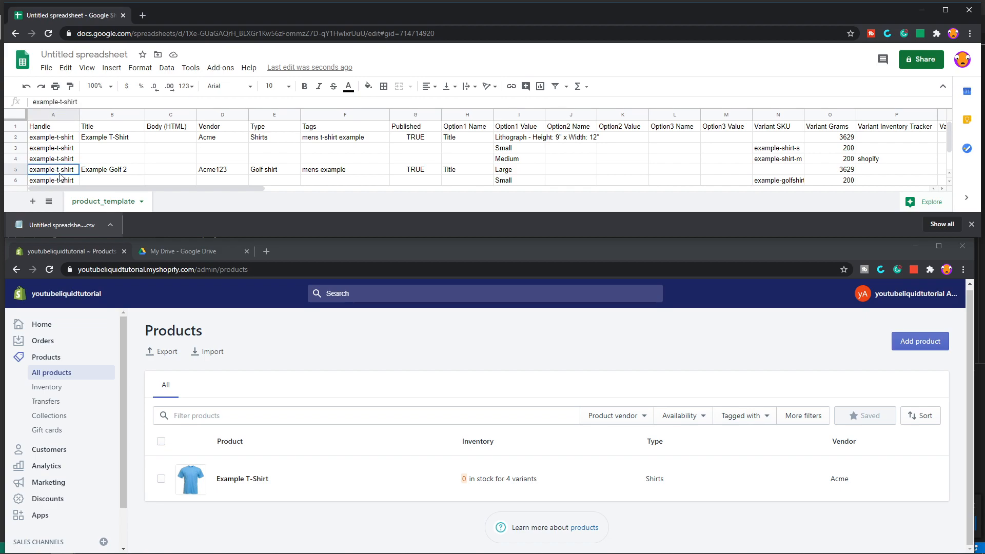
pyautogui.scroll(-1, 60, 176)
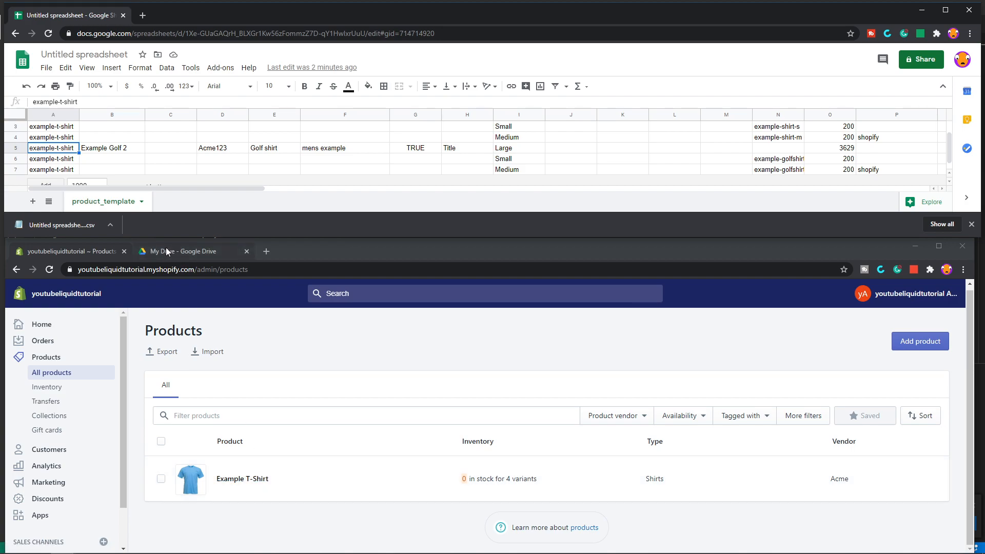
pyautogui.doubleClick(65, 149)
pyautogui.press('BackSpace')
pyautogui.write('golf')
pyautogui.press('Return')
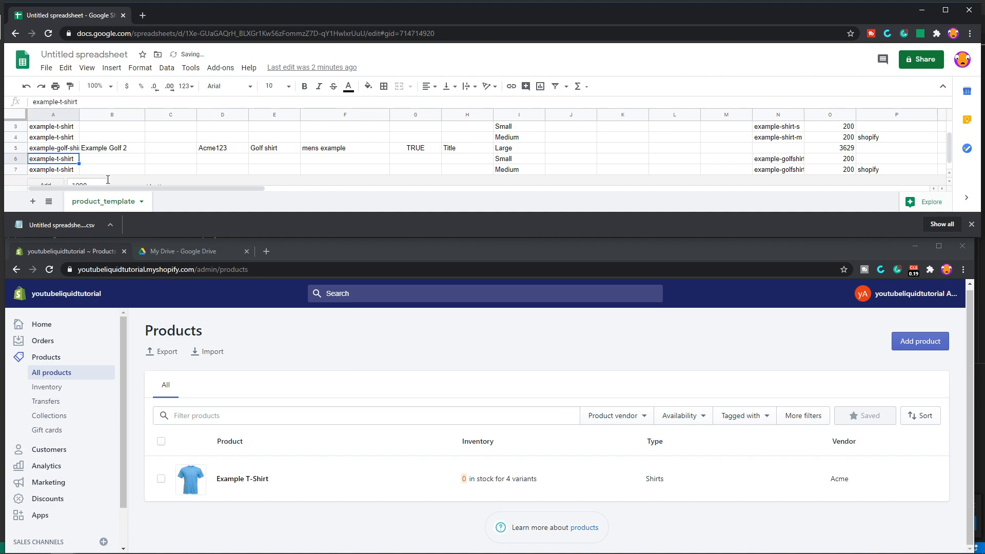
# Change the Handle in rows 6 and 7 to example-golf-shirt.
pyautogui.doubleClick(57, 159)
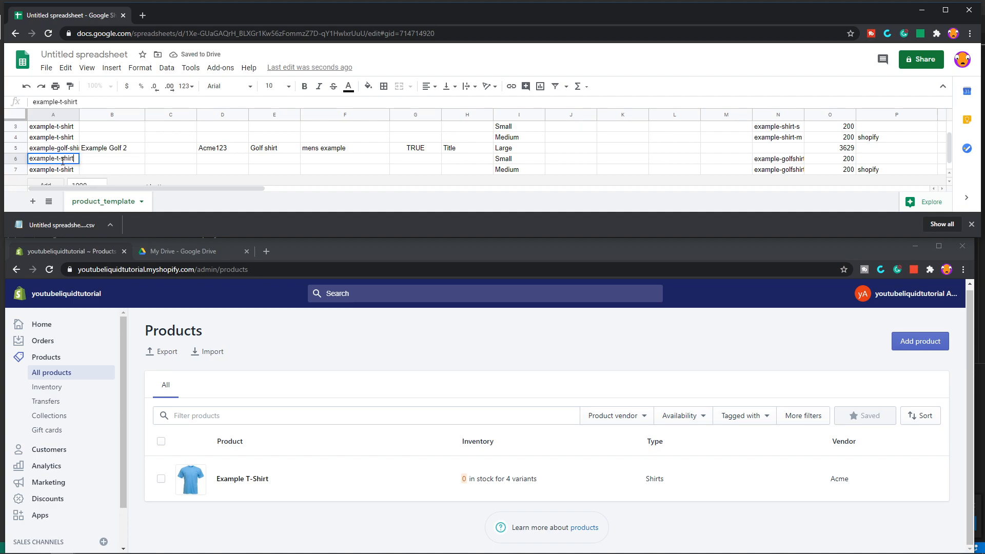
pyautogui.press('BackSpace')
pyautogui.write('golf')
pyautogui.press('Return')
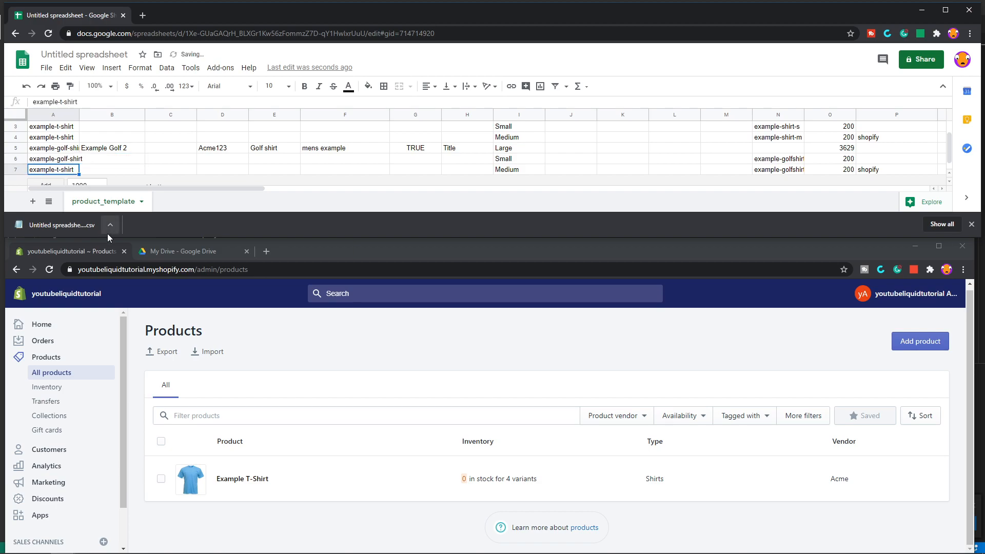
pyautogui.doubleClick(62, 170)
pyautogui.click(59, 169)
pyautogui.press('BackSpace')
pyautogui.write('golf')
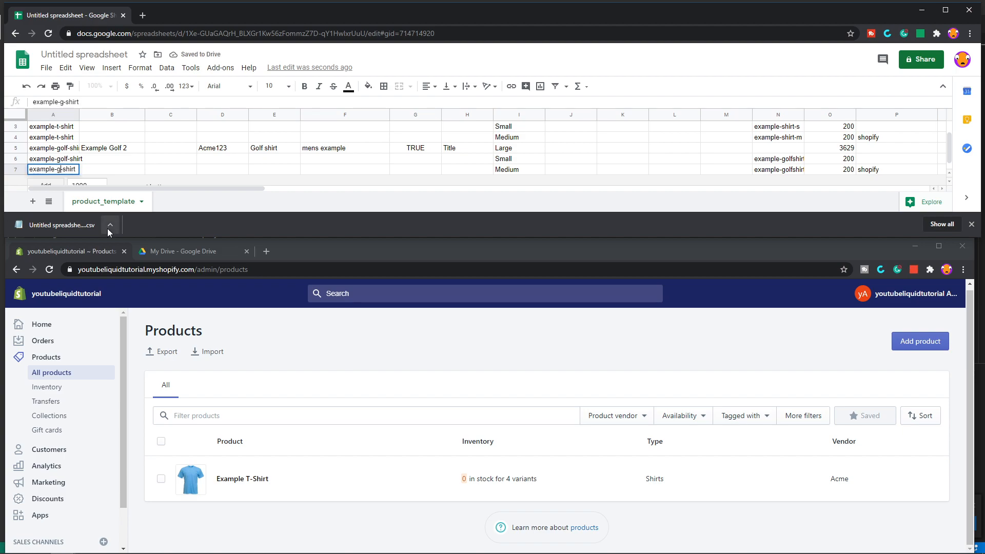
pyautogui.press('Return')
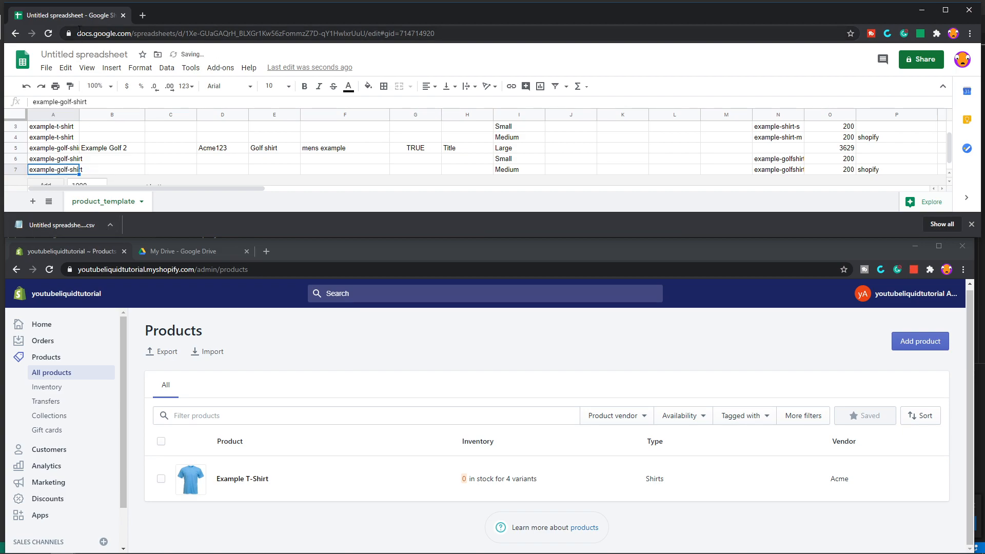
# Download the product_template sheet as a comma-separated values file.
pyautogui.click(42, 72)
pyautogui.moveTo(97, 150)
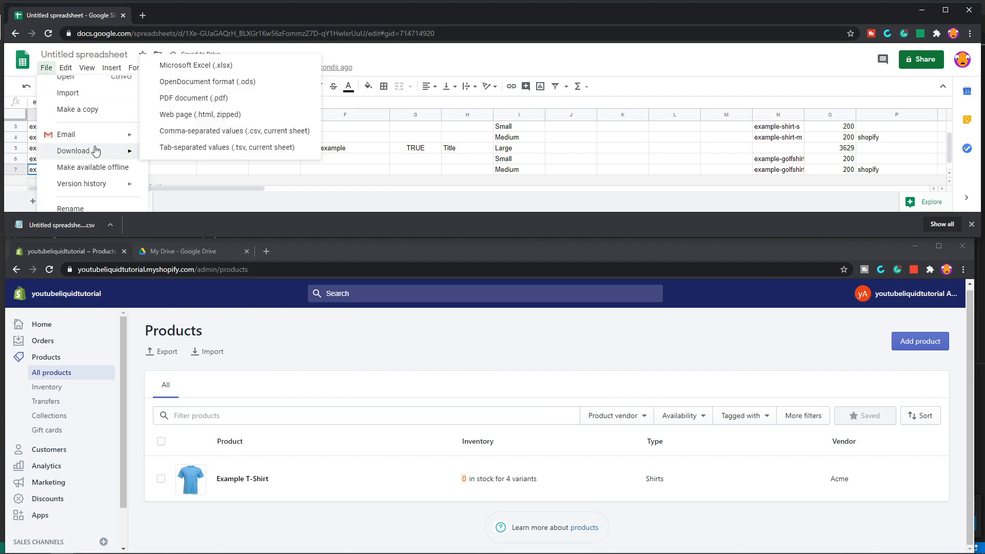
pyautogui.click(181, 138)
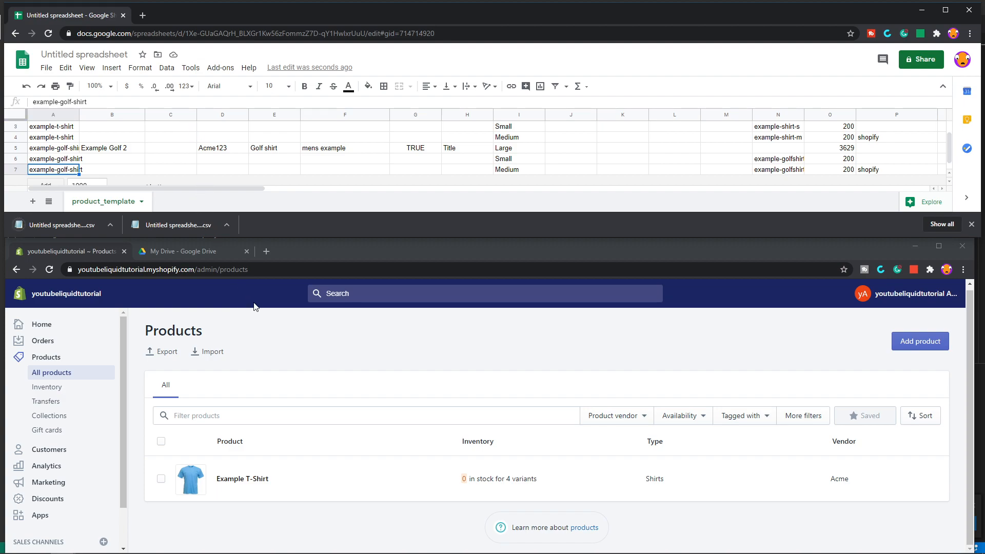
# Delete the existing Example T-Shirt product from the Shopify store's product list.
pyautogui.click(211, 352)
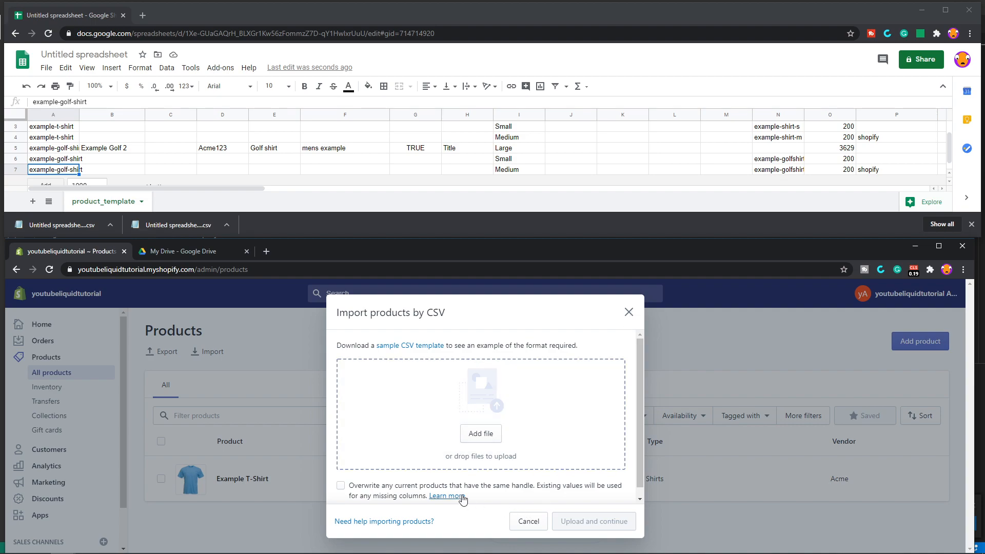
pyautogui.click(629, 312)
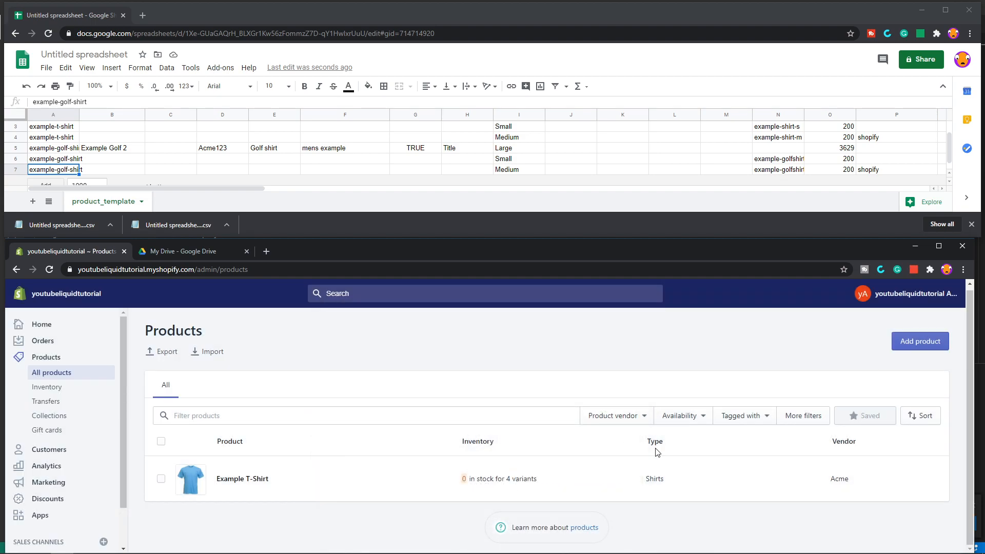
pyautogui.click(160, 479)
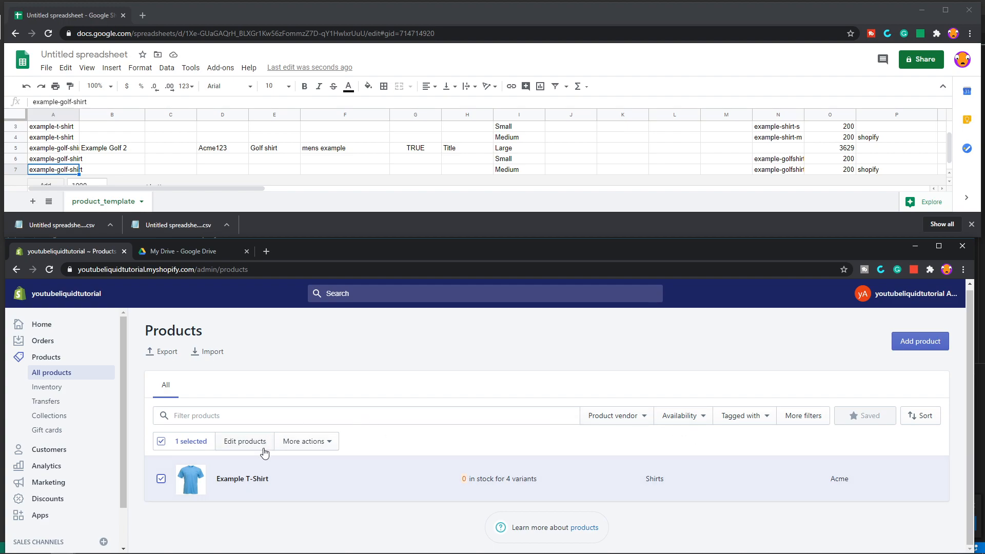
pyautogui.click(297, 444)
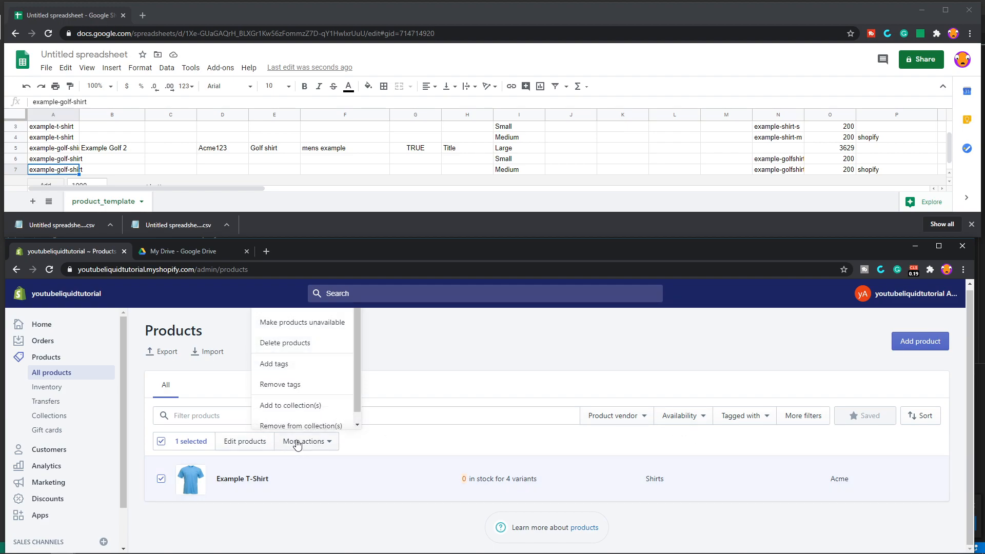
pyautogui.click(293, 344)
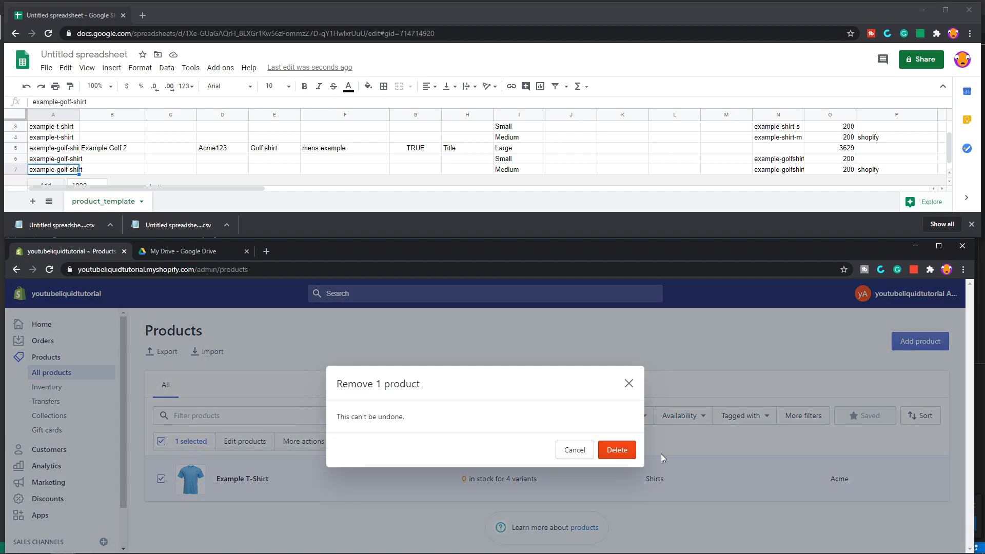
pyautogui.click(617, 450)
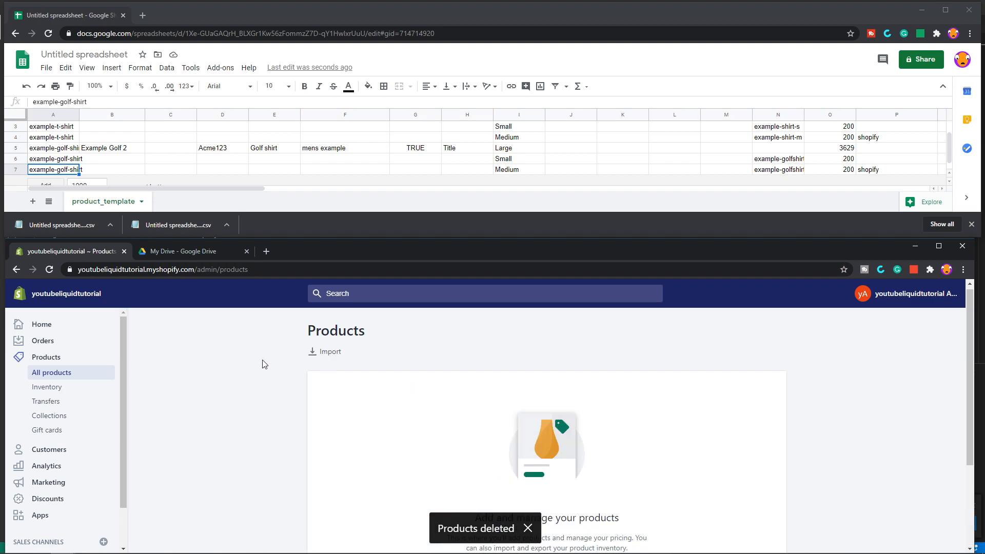
# Start a product import by CSV and upload Untitled spreadsheet - product_template (1).csv without overwriting current products.
pyautogui.click(321, 353)
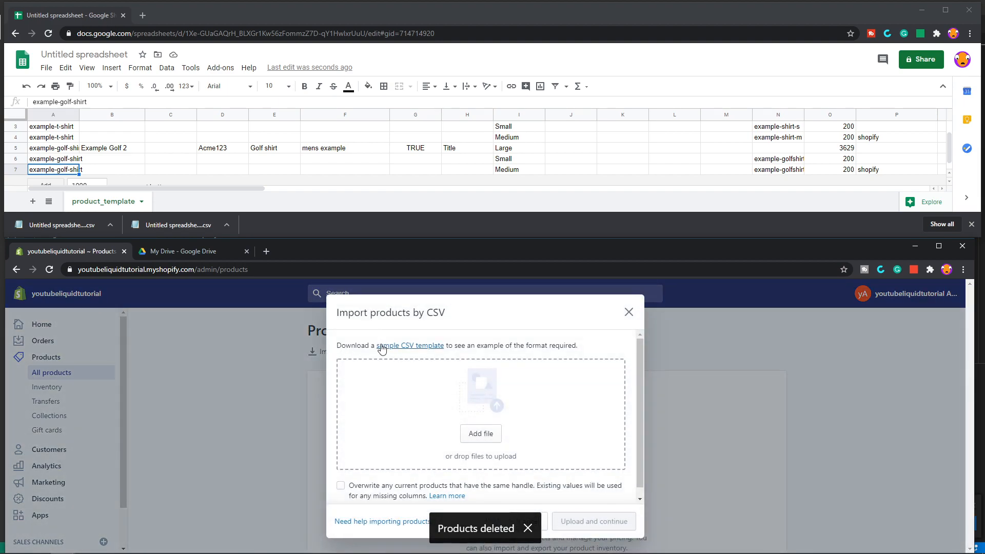
pyautogui.moveTo(75, 230); pyautogui.dragTo(472, 430)
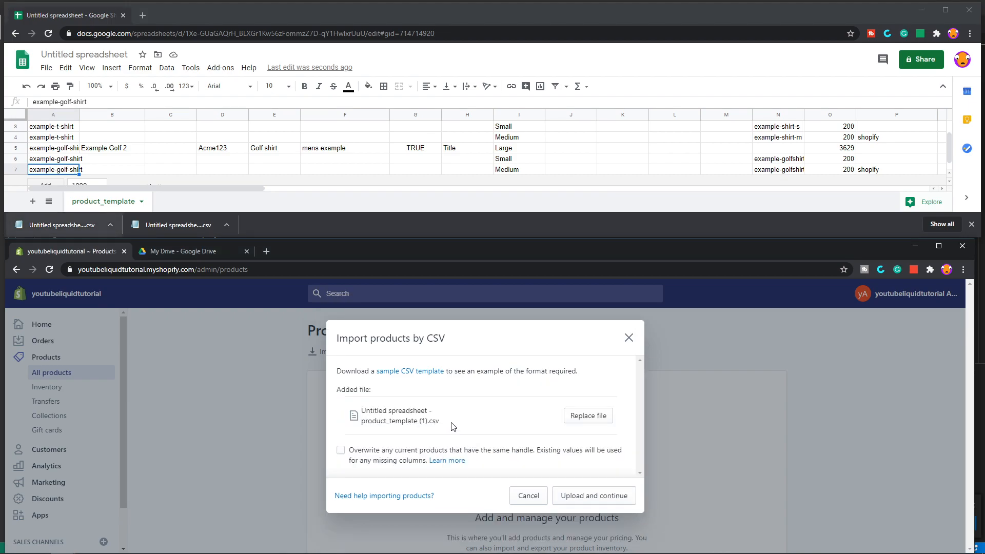
pyautogui.click(608, 496)
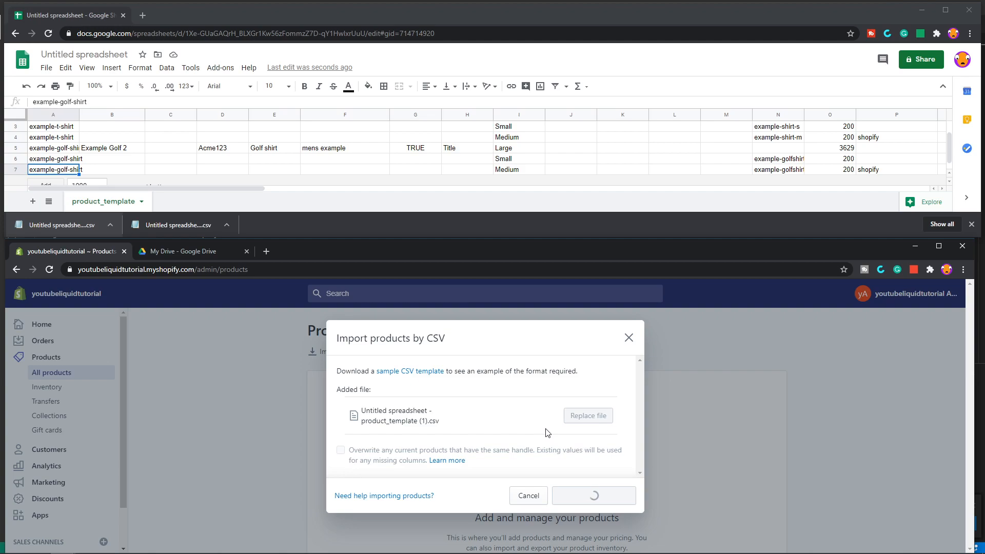
# Check the first product's details and variants in the import preview, then import the products.
pyautogui.scroll(-3, 548, 432)
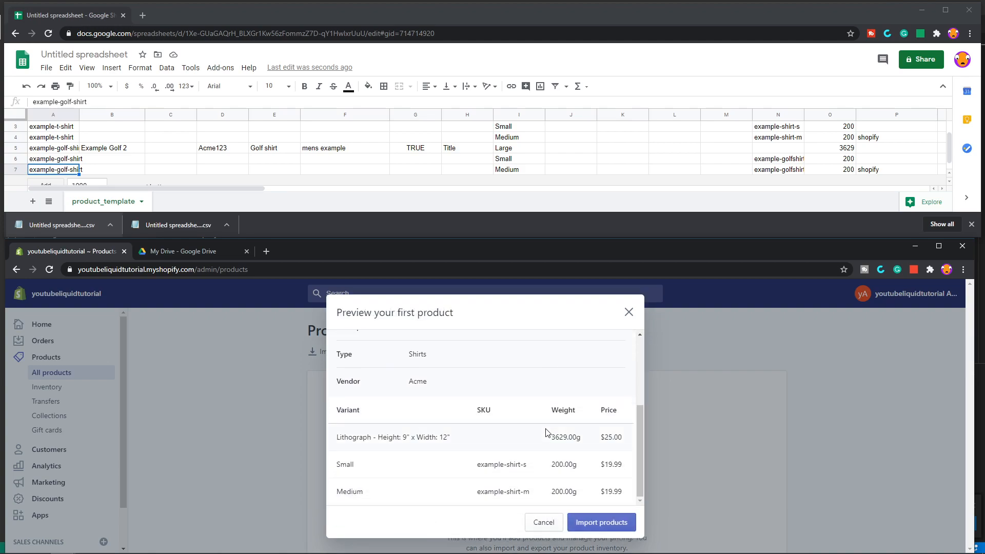
pyautogui.scroll(3, 548, 433)
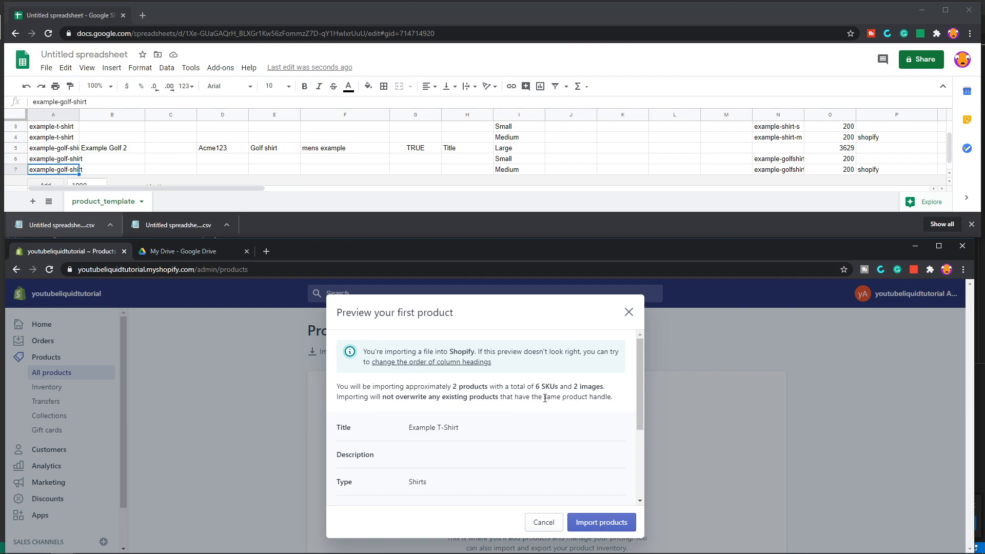
pyautogui.click(619, 522)
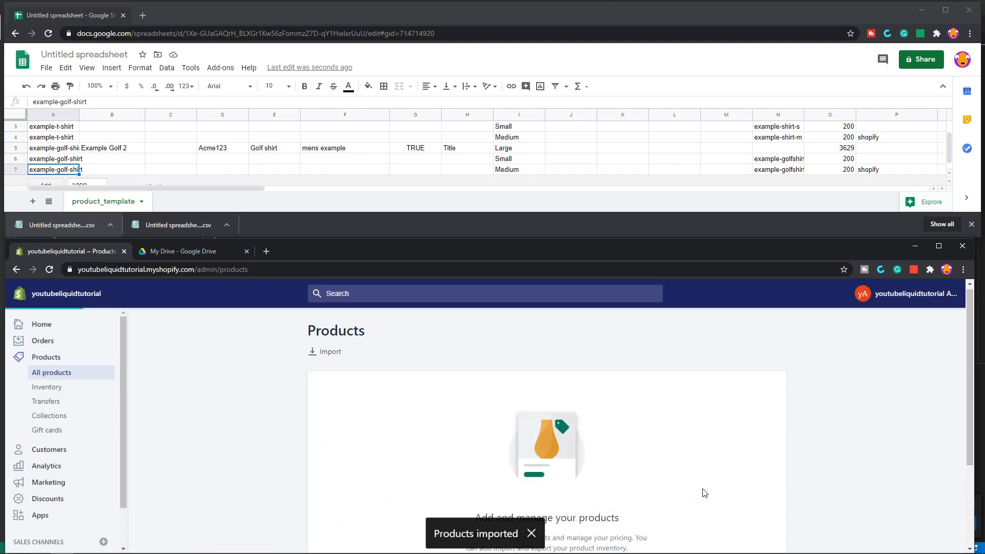
# Open the imported Example Golf 2 product and compare its type, vendor, tags, variants and search listing with the spreadsheet row.
pyautogui.scroll(-1, 695, 488)
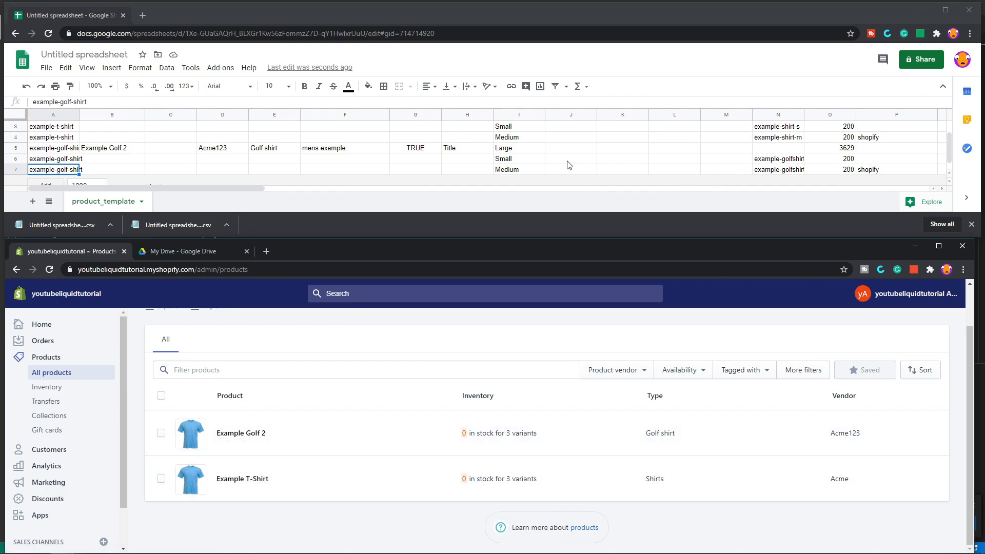
pyautogui.click(217, 152)
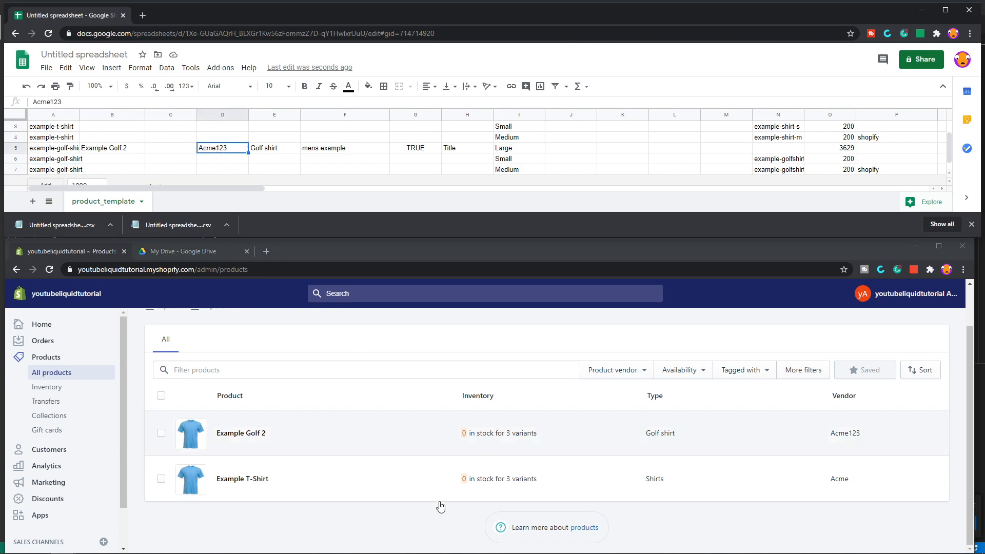
pyautogui.click(251, 436)
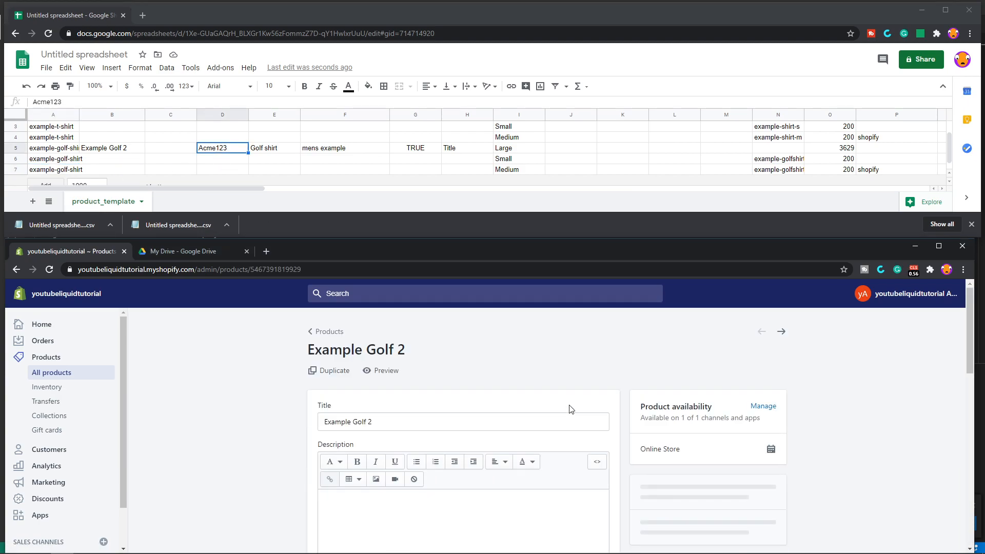
pyautogui.scroll(-5, 567, 411)
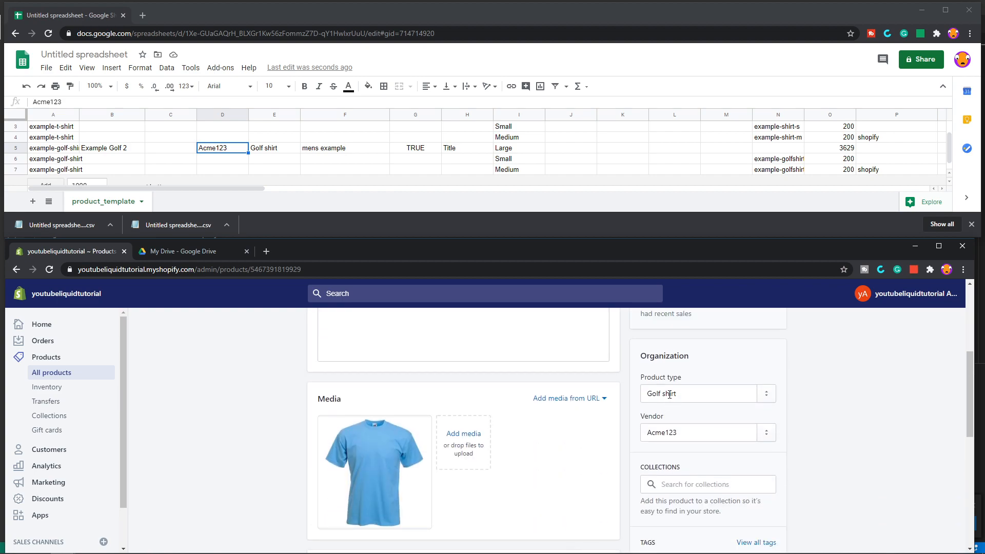
pyautogui.scroll(-3, 599, 436)
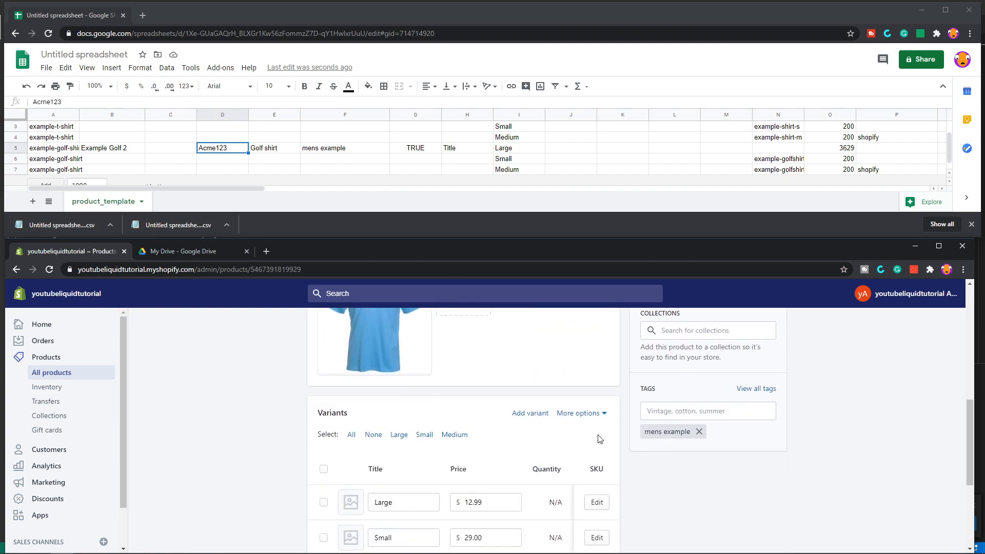
pyautogui.scroll(1, 662, 403)
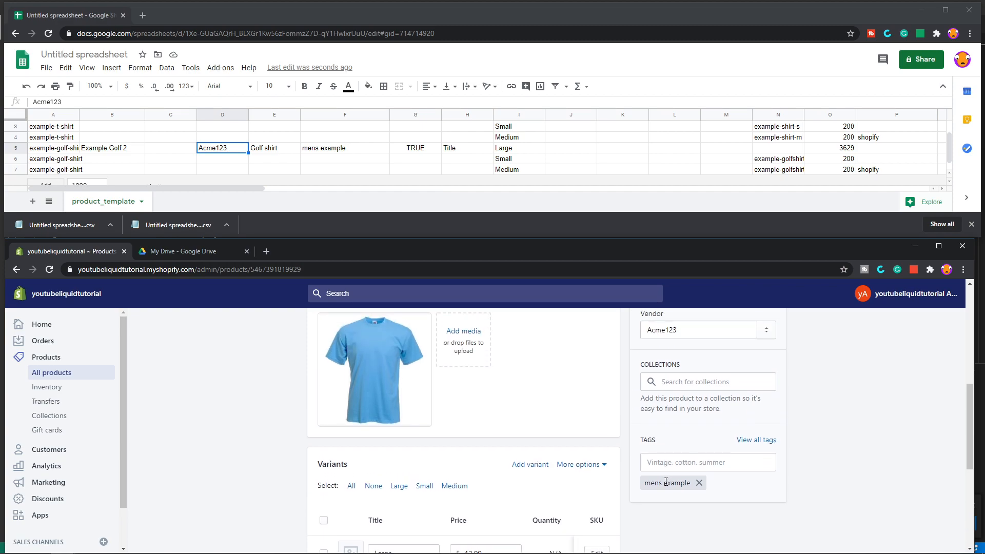
pyautogui.click(509, 152)
pyautogui.scroll(-1, 475, 406)
pyautogui.scroll(-3, 474, 406)
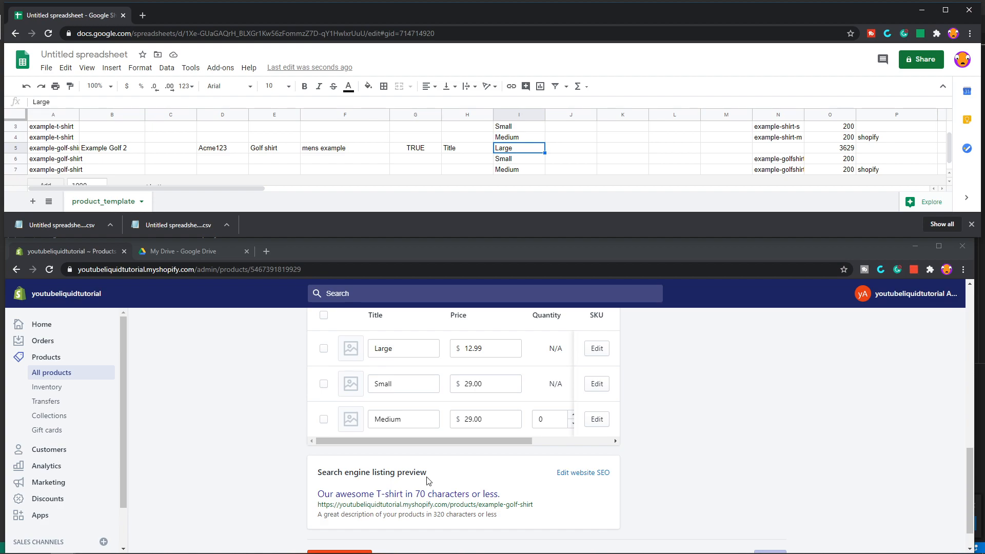
pyautogui.scroll(4, 792, 443)
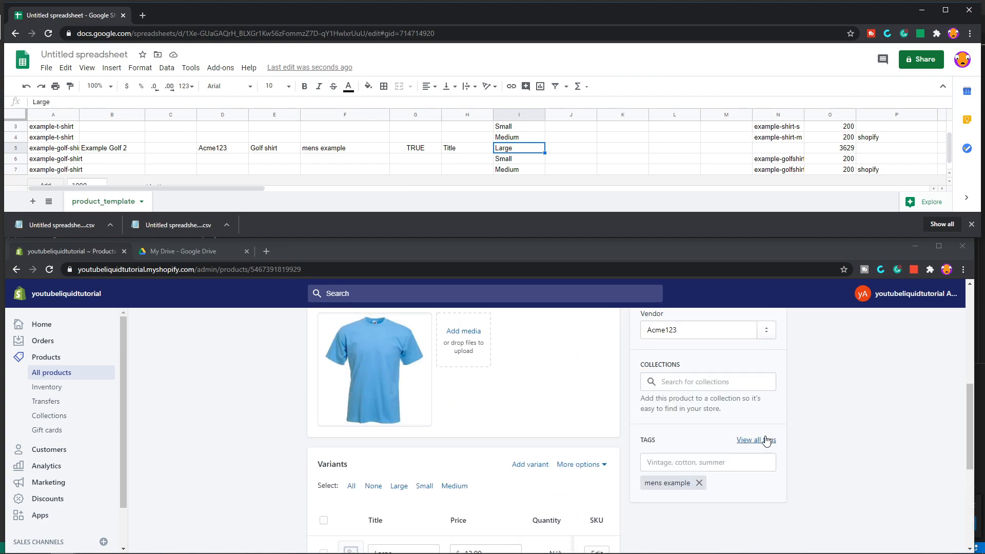
pyautogui.scroll(6, 770, 441)
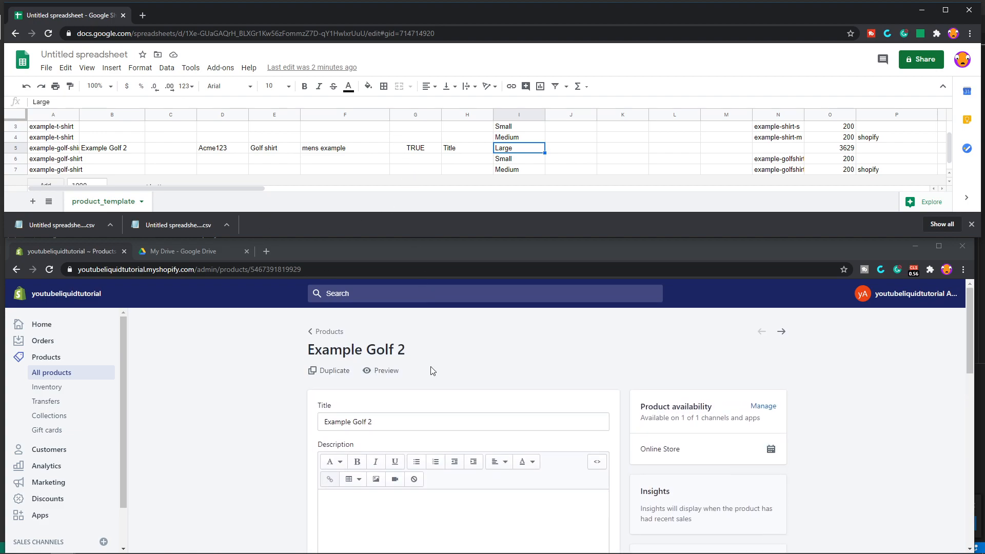
# Return to the list of all products and review the product export options and the CSV import options.
pyautogui.click(59, 379)
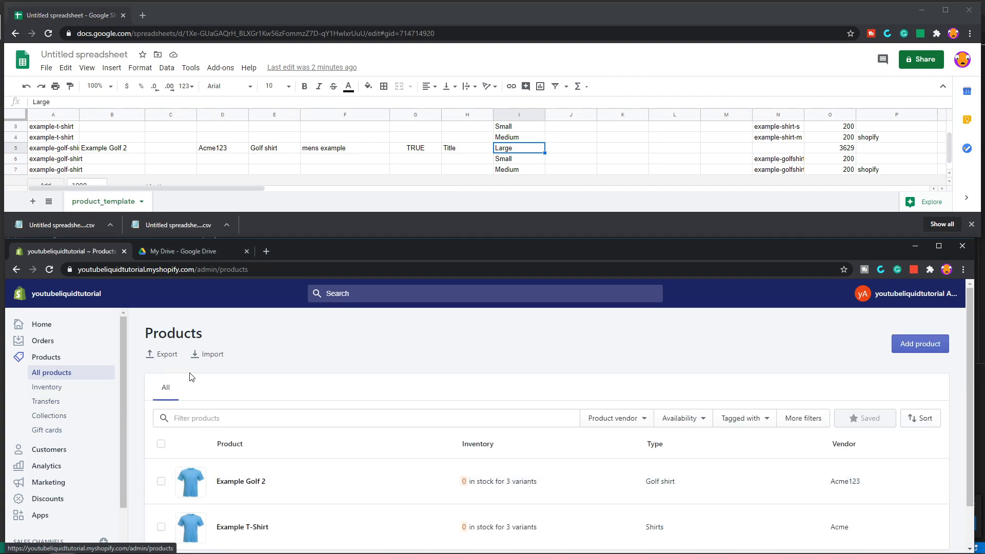
pyautogui.click(163, 356)
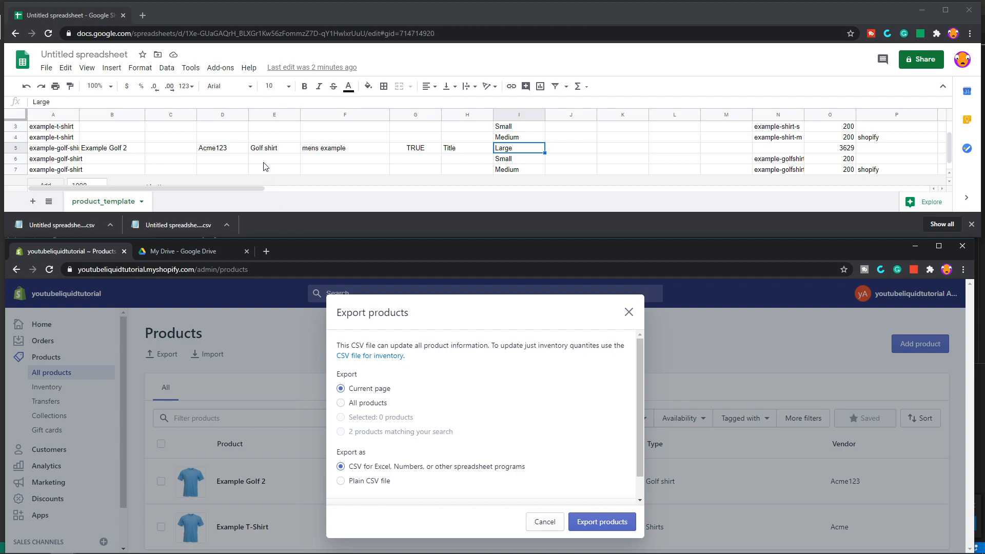
pyautogui.click(555, 521)
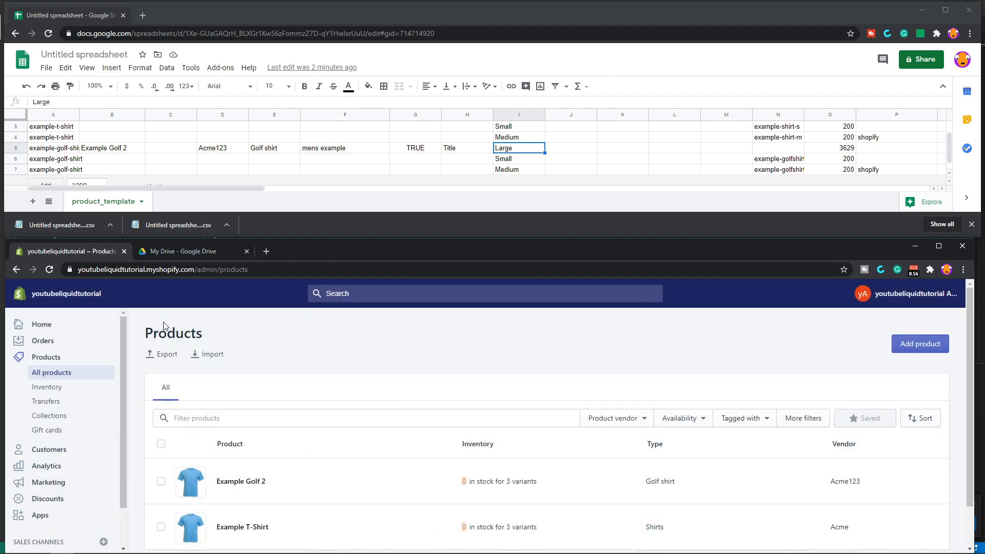
pyautogui.click(208, 354)
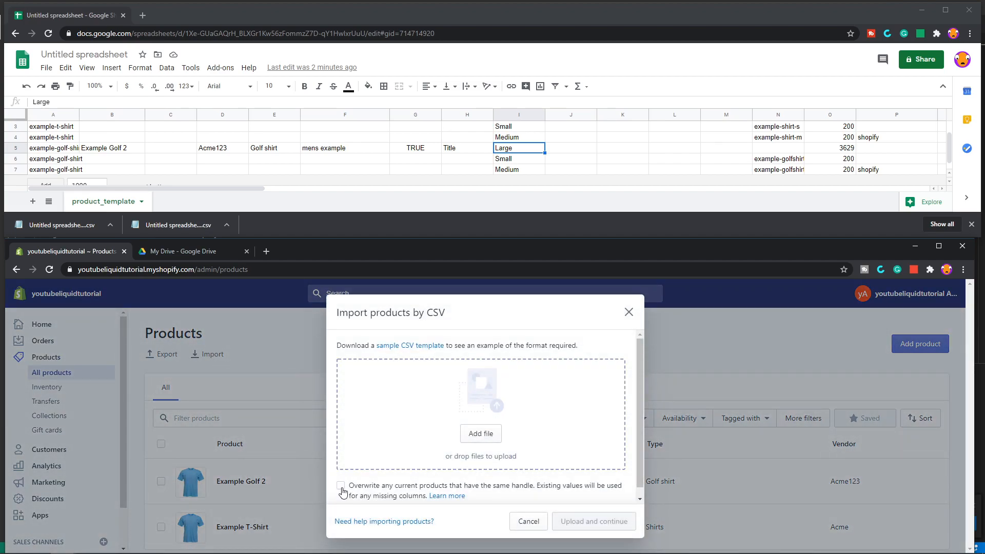